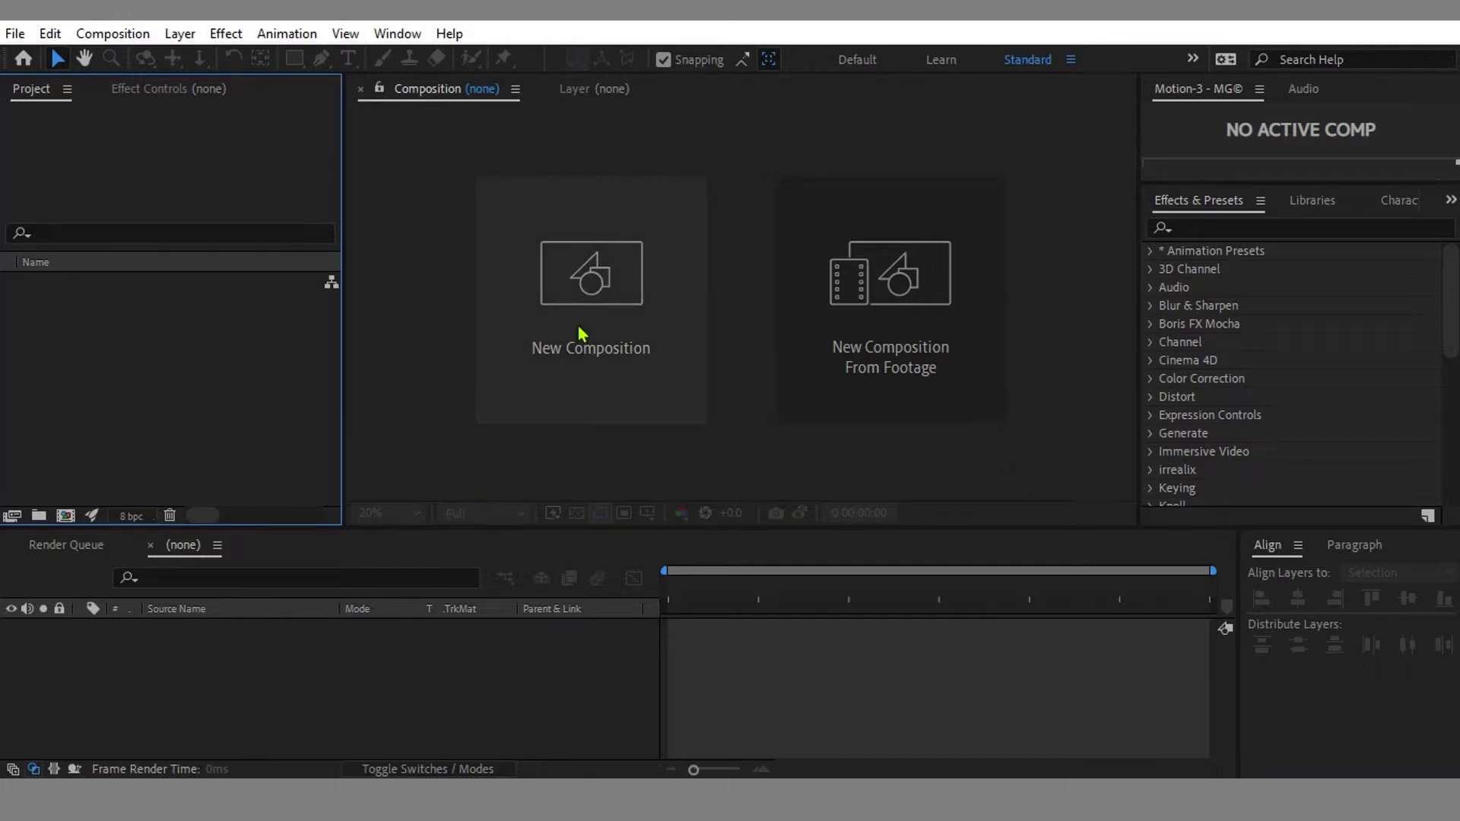
Step: Create a new composition 1080 wide by 1920 high with duration 0:00:04:00
left_click(594, 296)
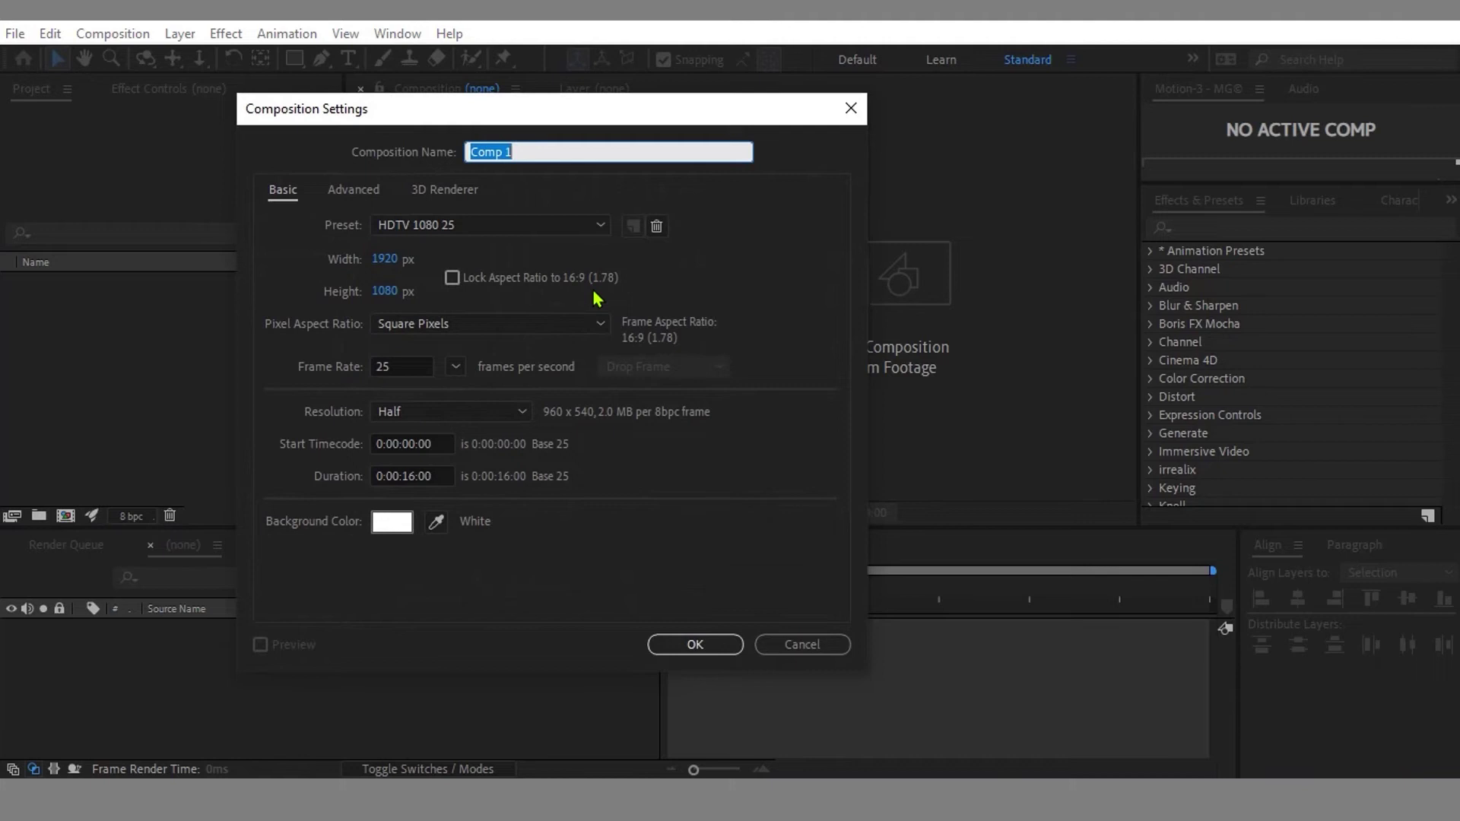
left_click(384, 259)
type("1080")
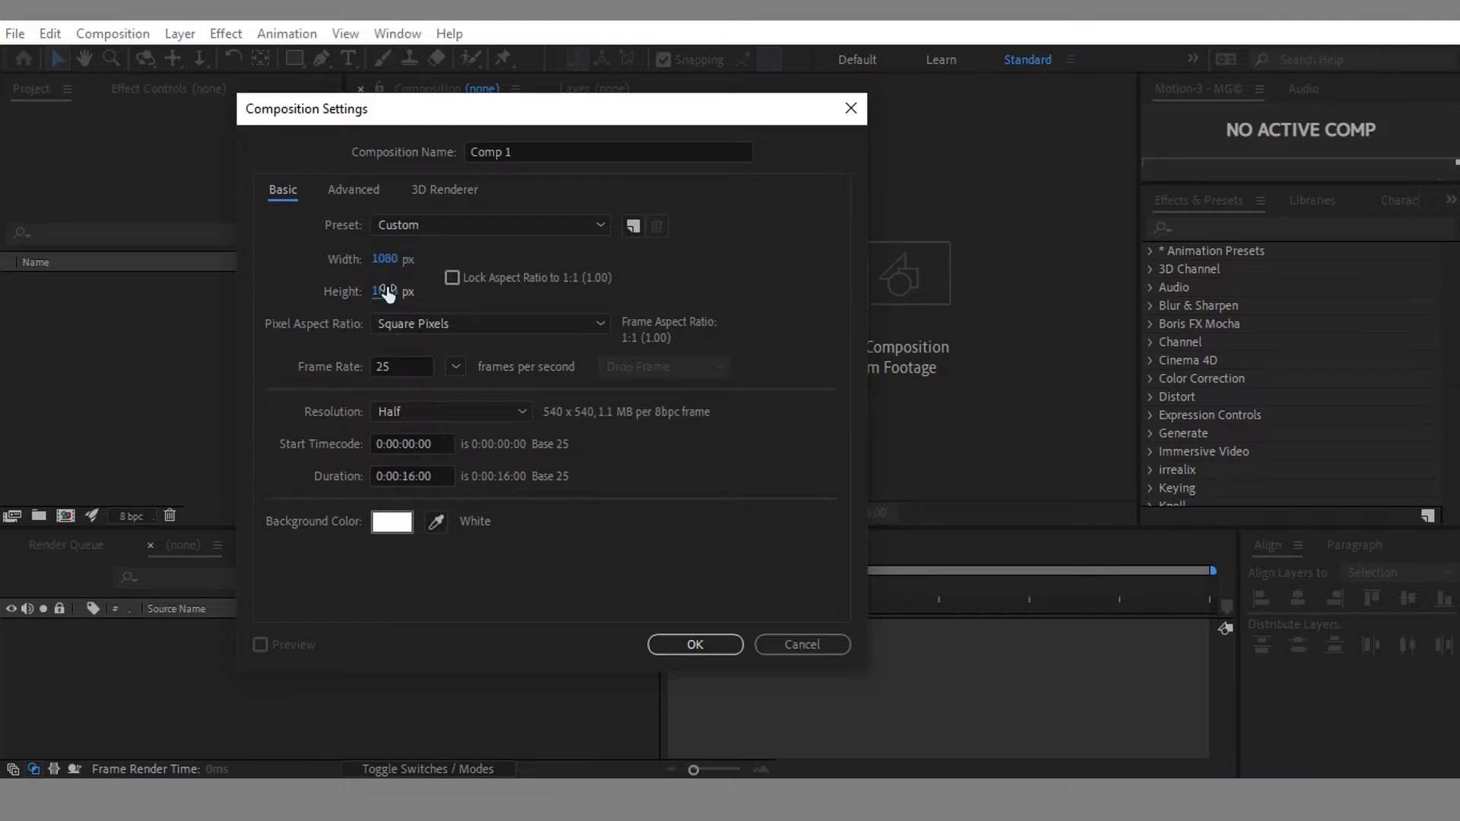
left_click(386, 290)
type("1920")
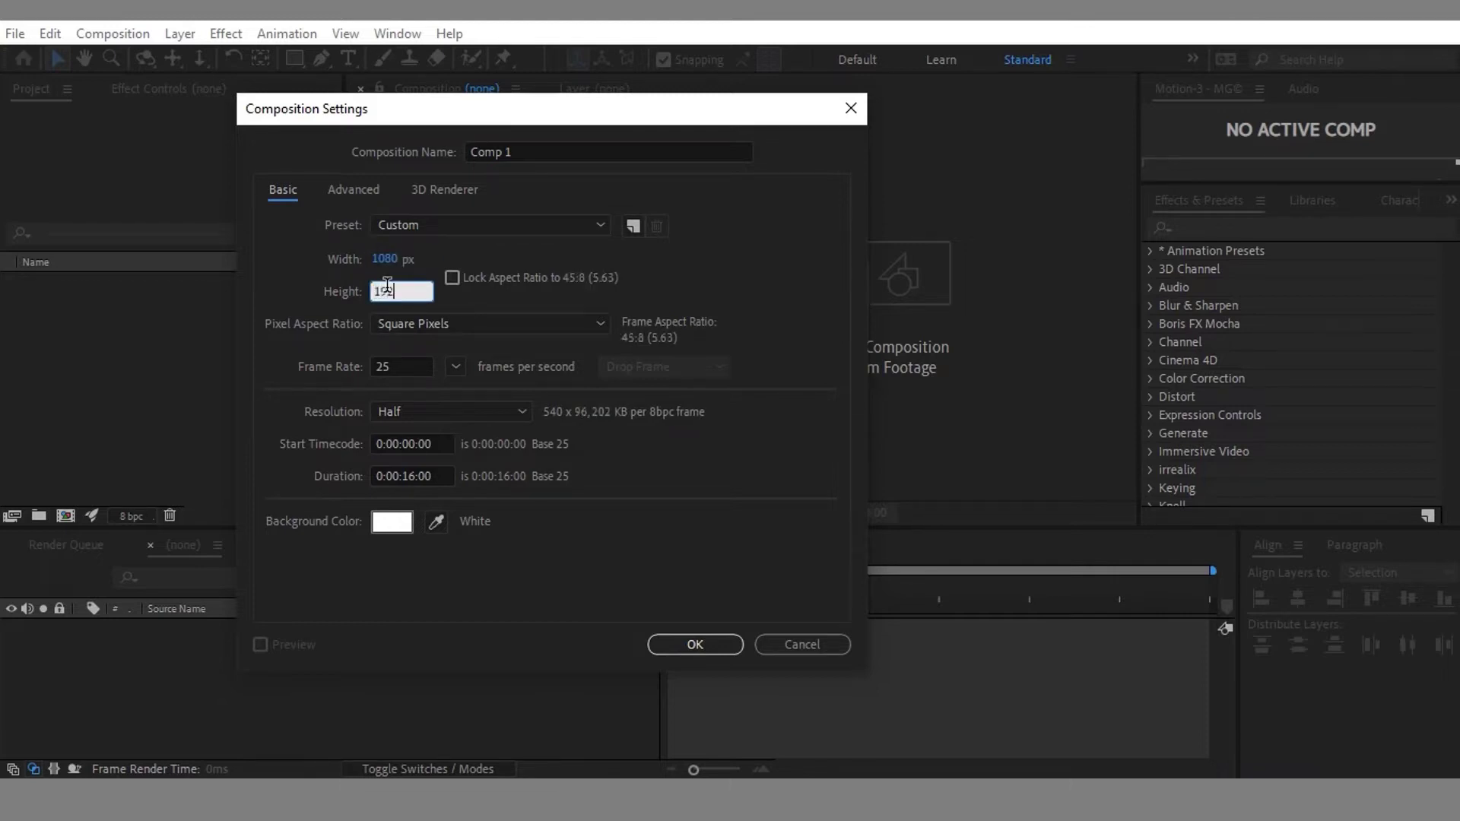
left_click(770, 308)
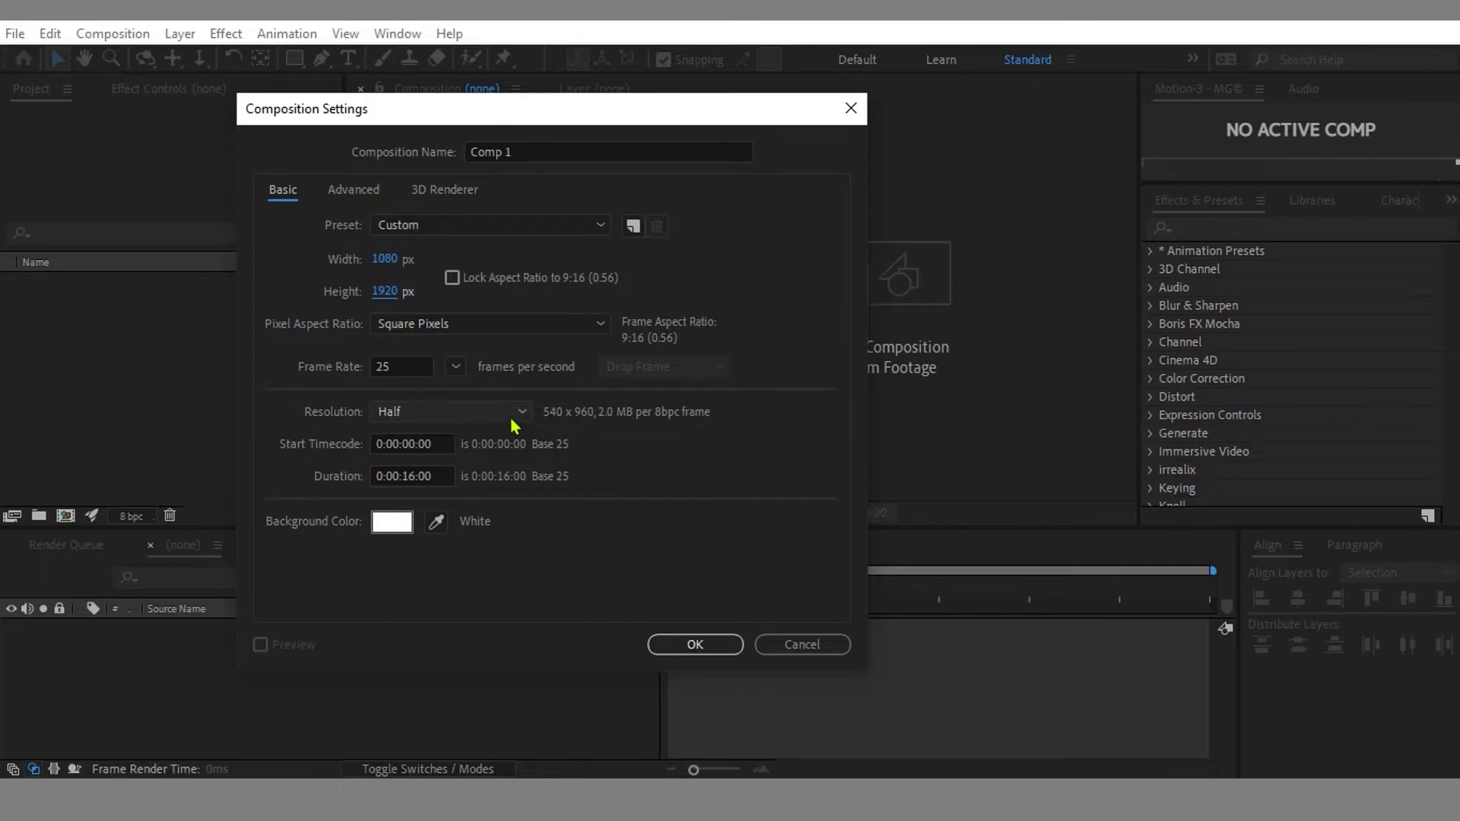
double_click(408, 475)
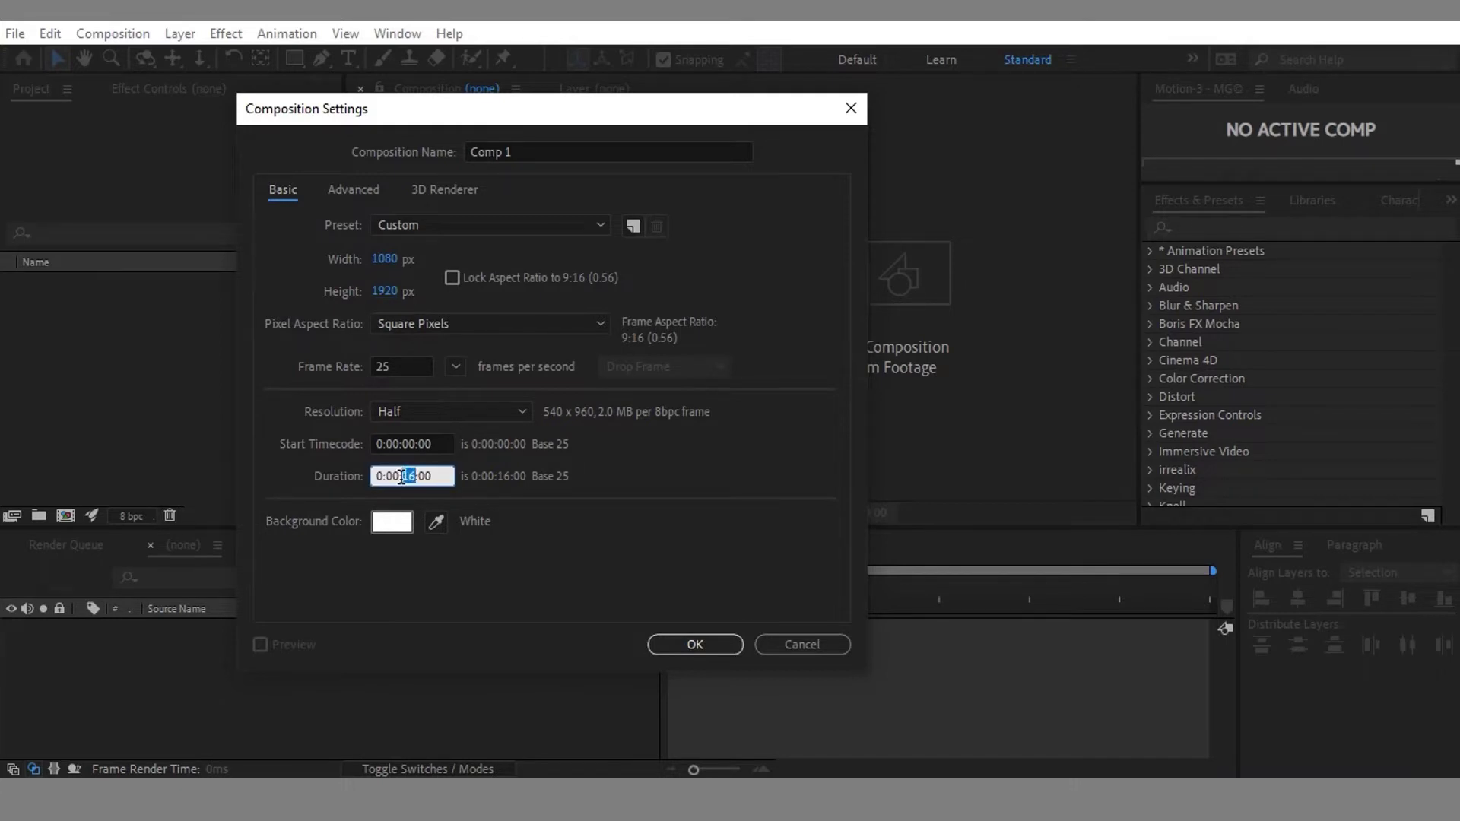
type("04")
left_click(696, 645)
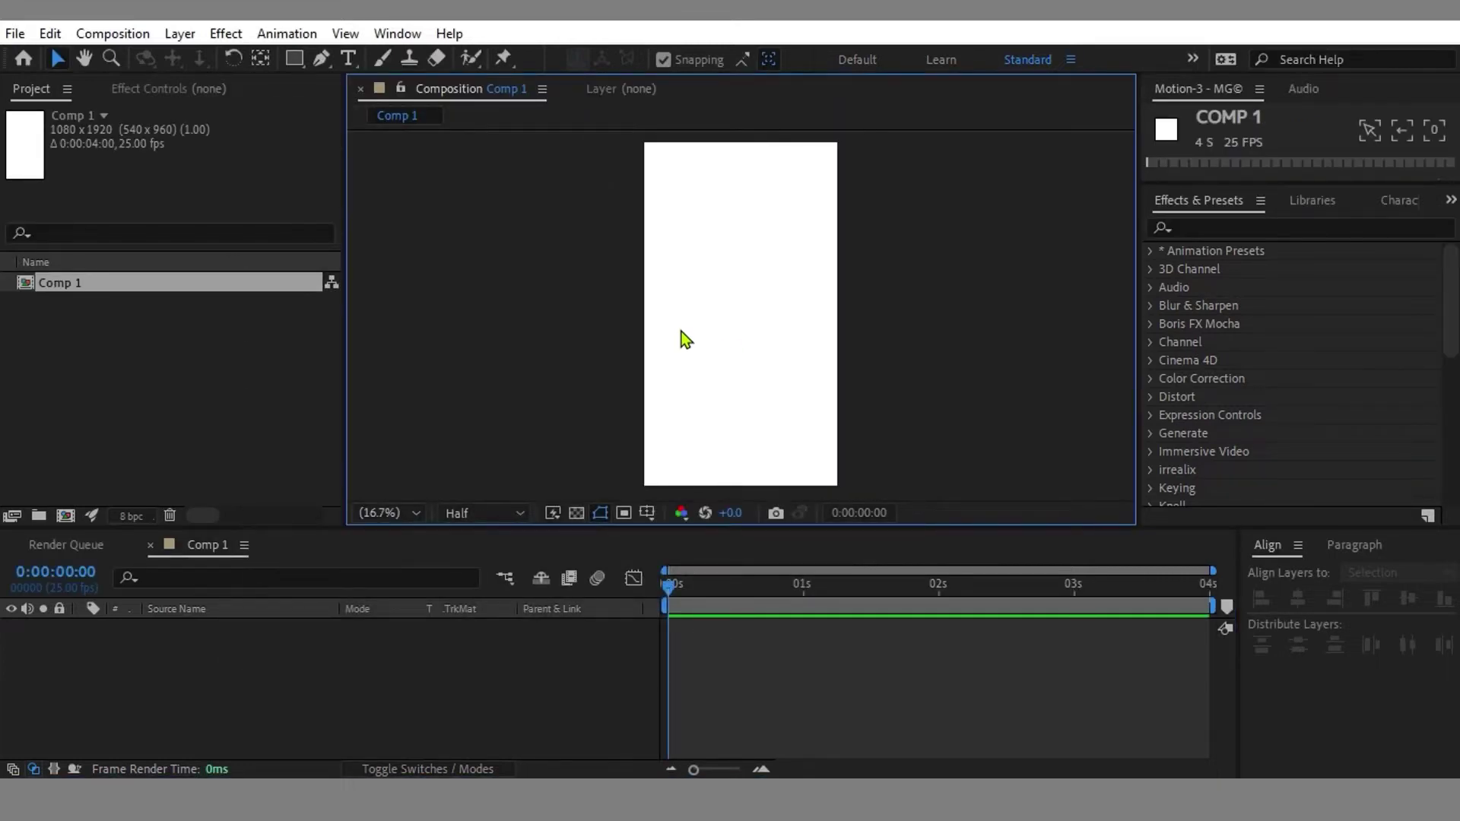
Step: Import pexels-chris-leboutillier-929385.jpg and drag it into the Comp 1 timeline
double_click(115, 369)
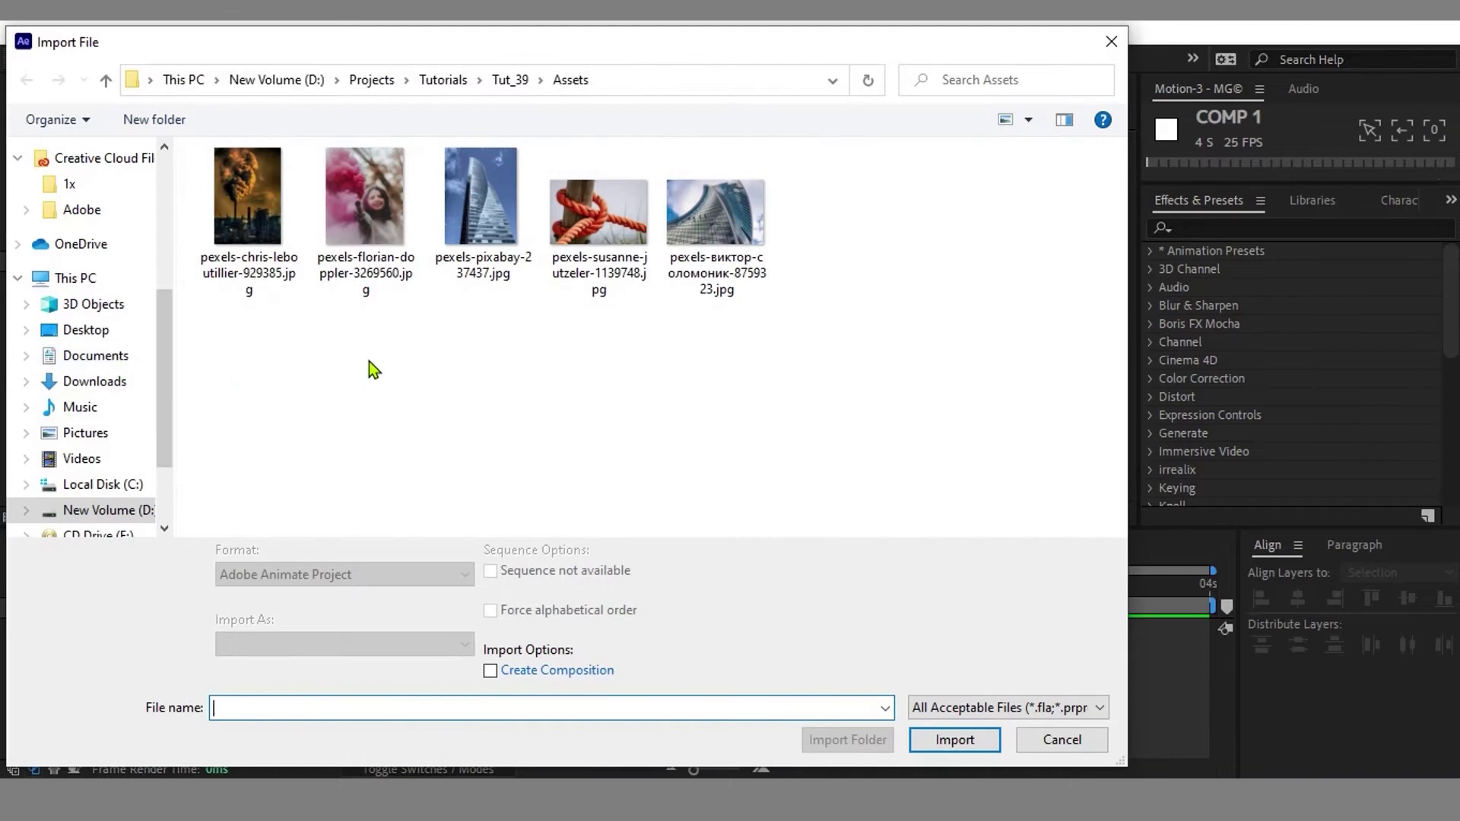
left_click(255, 196)
left_click(952, 742)
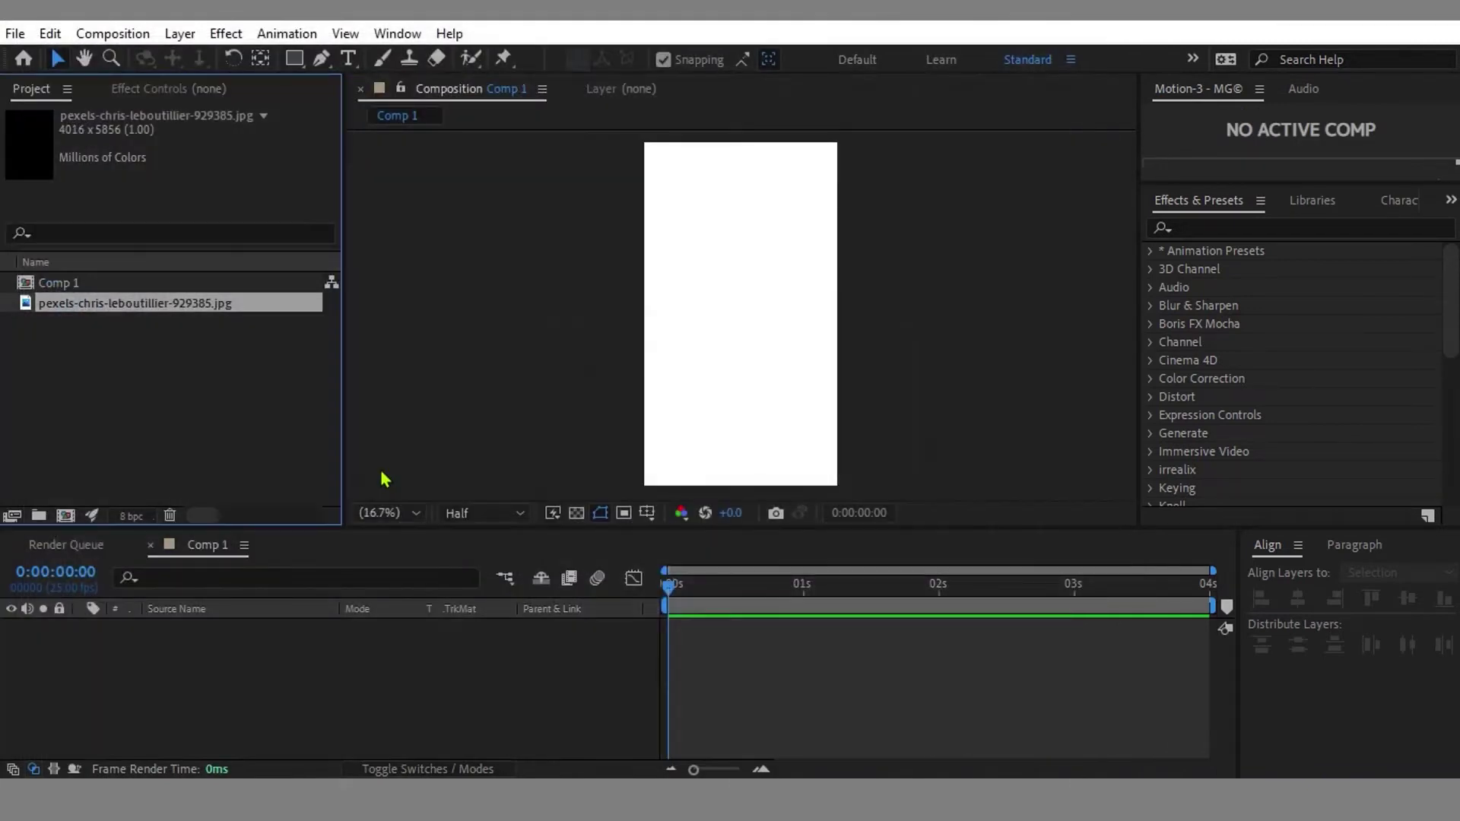
left_click_drag(114, 301, 126, 684)
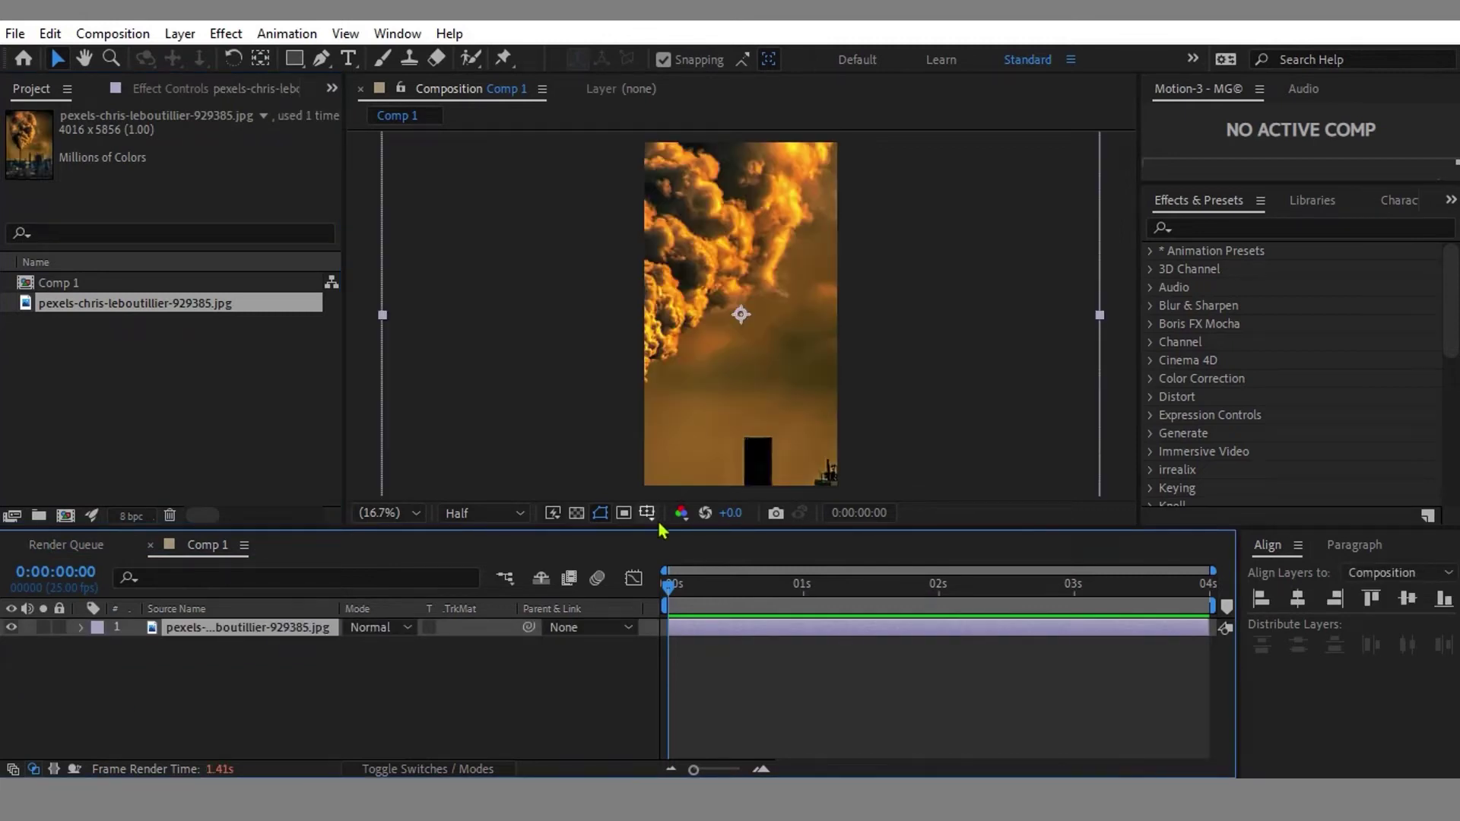
Step: Fit the photo layer to comp width and height, then stretch it to fill the frame
right_click(804, 367)
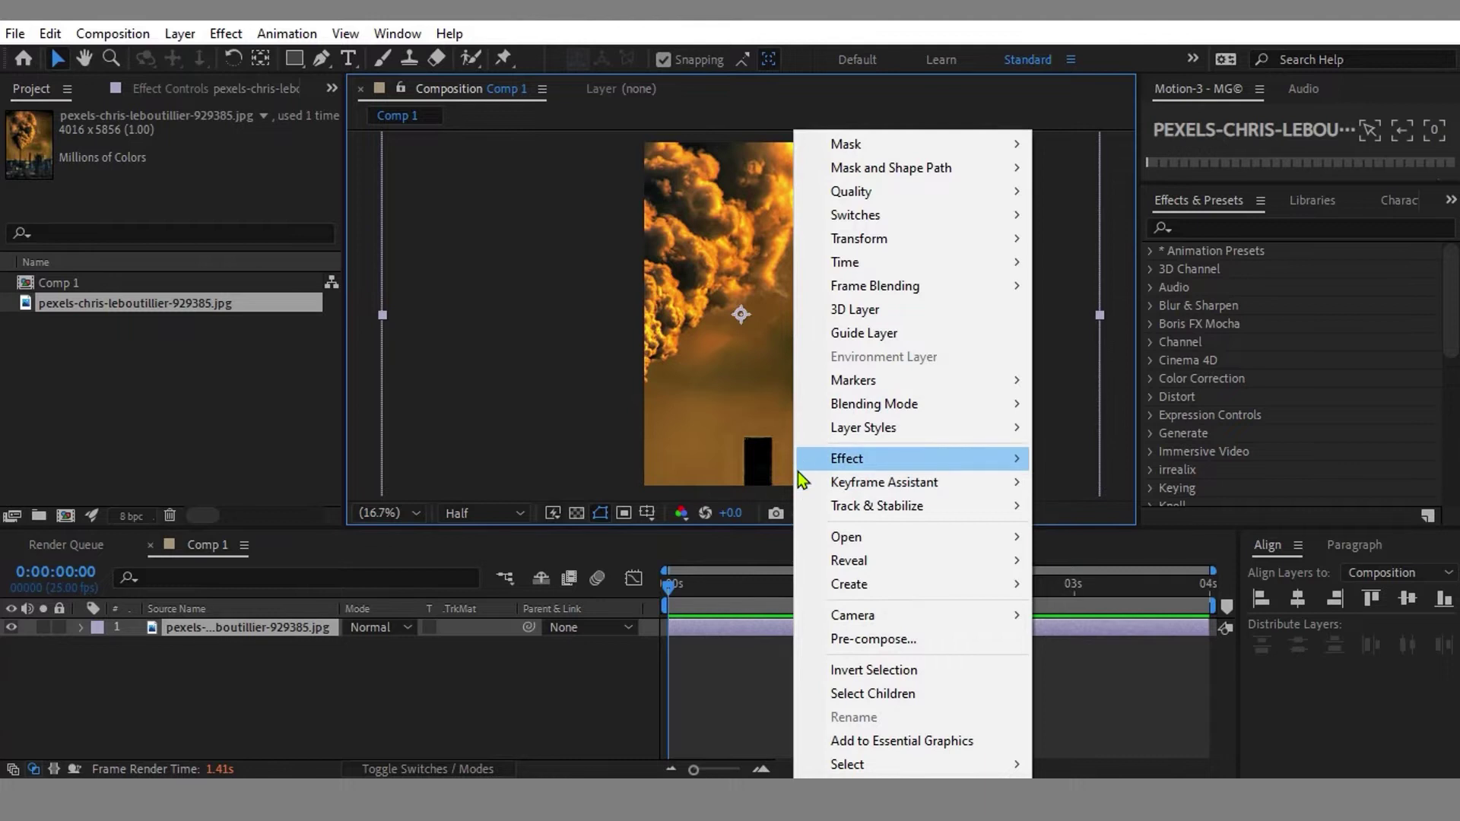
mouse_move(864, 245)
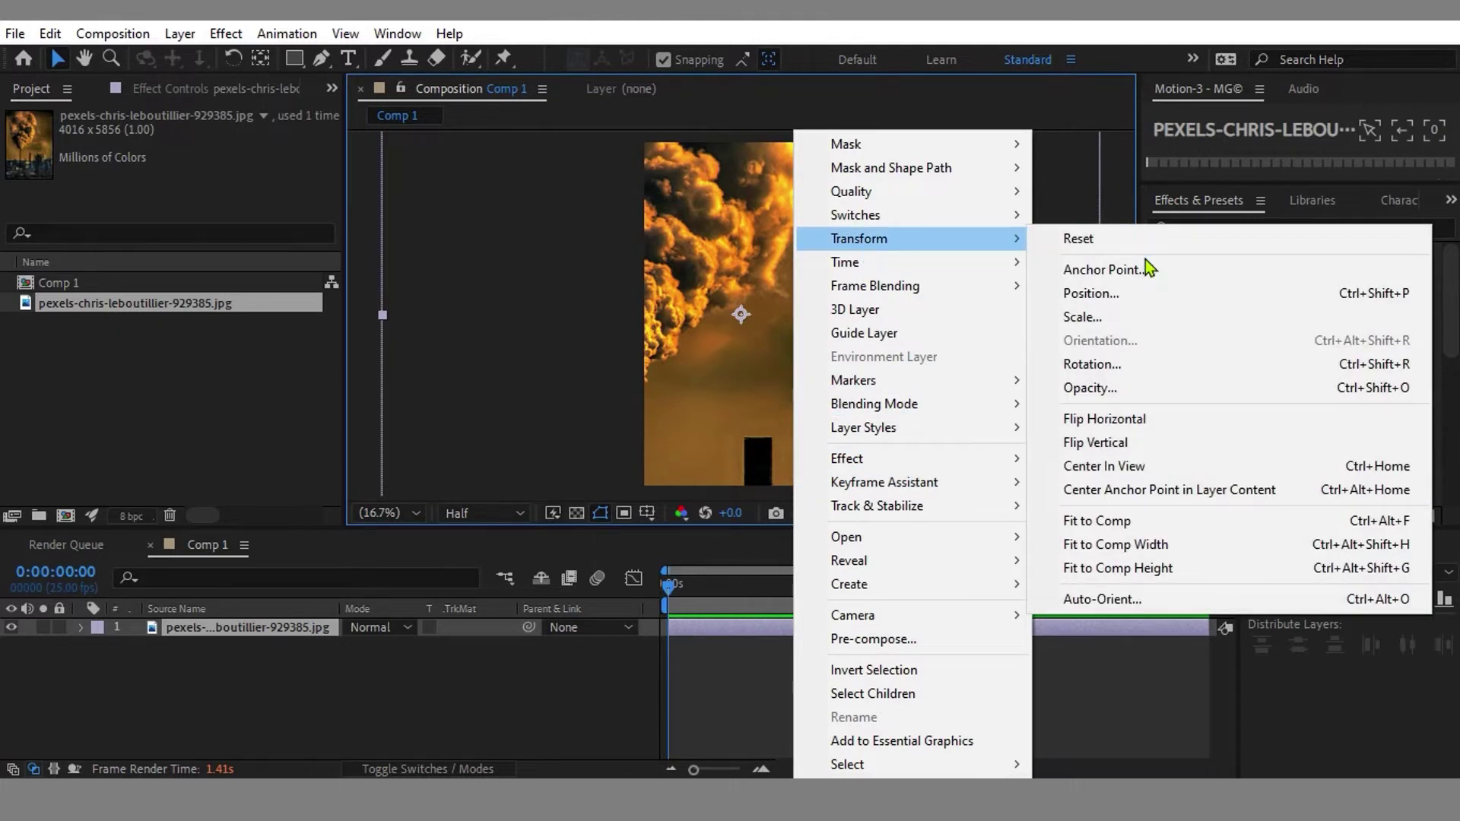
left_click(1109, 555)
right_click(751, 348)
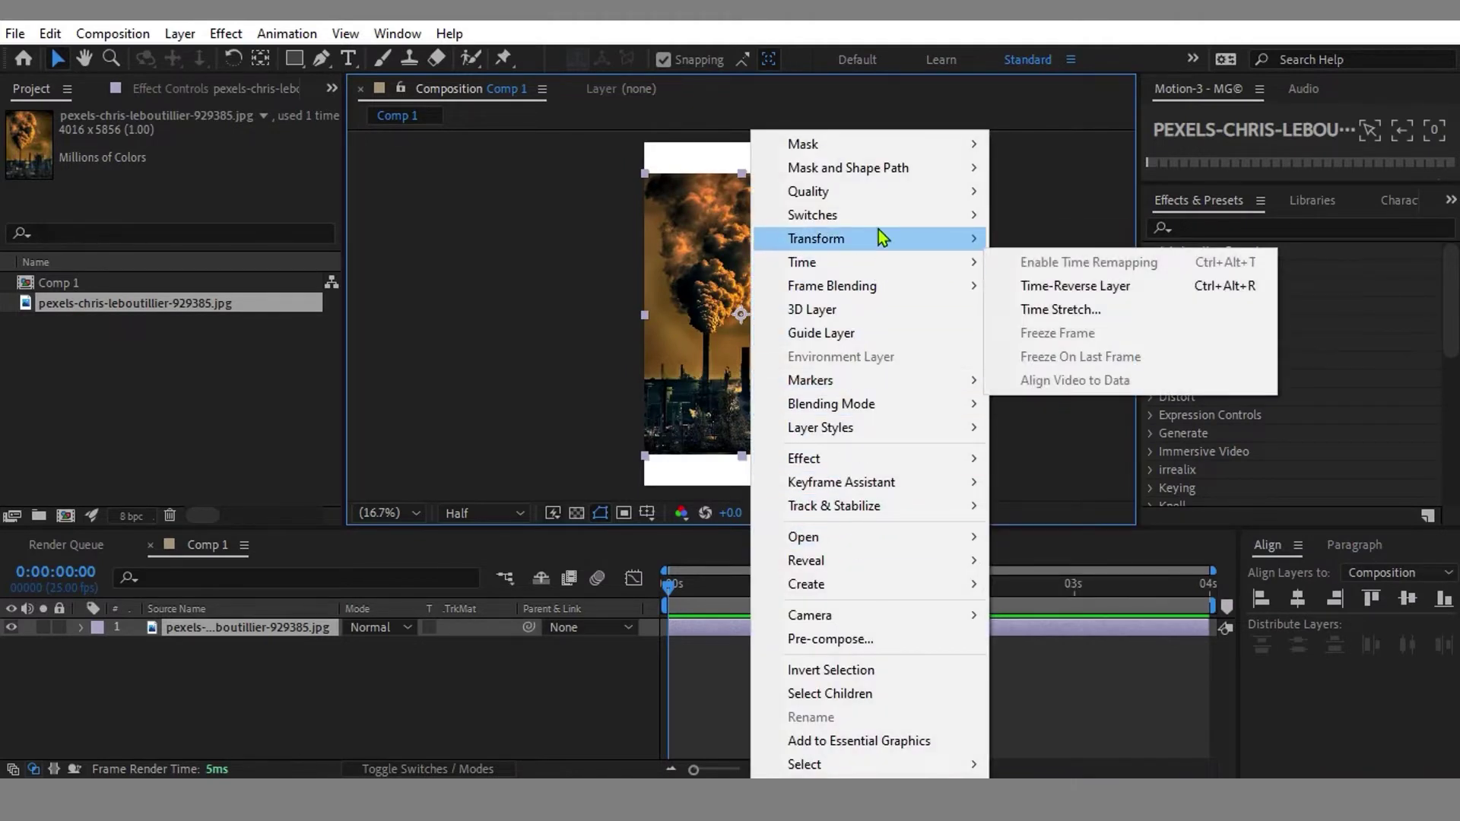
left_click(1153, 571)
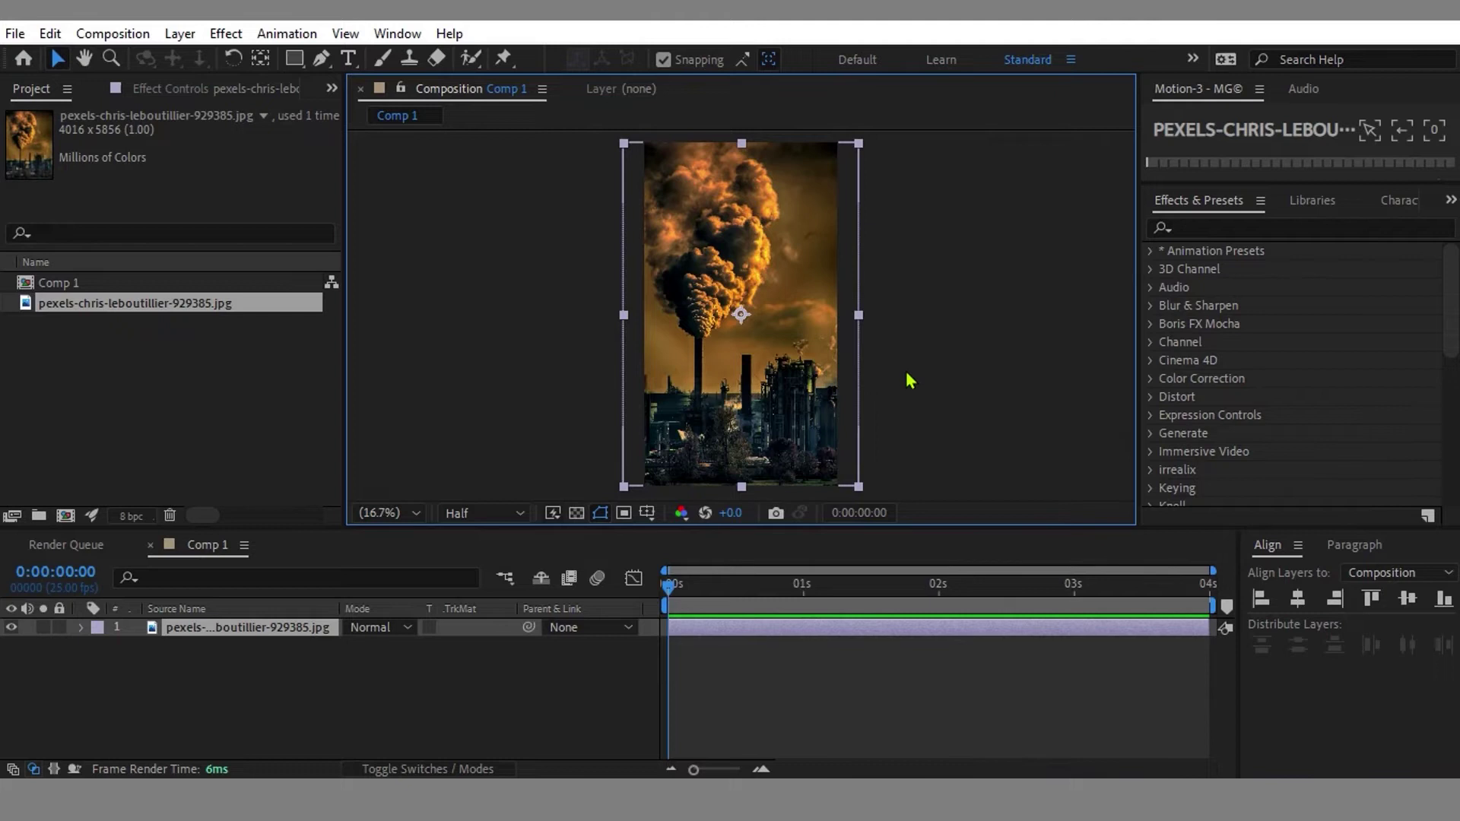
key("ctrl+alt+f")
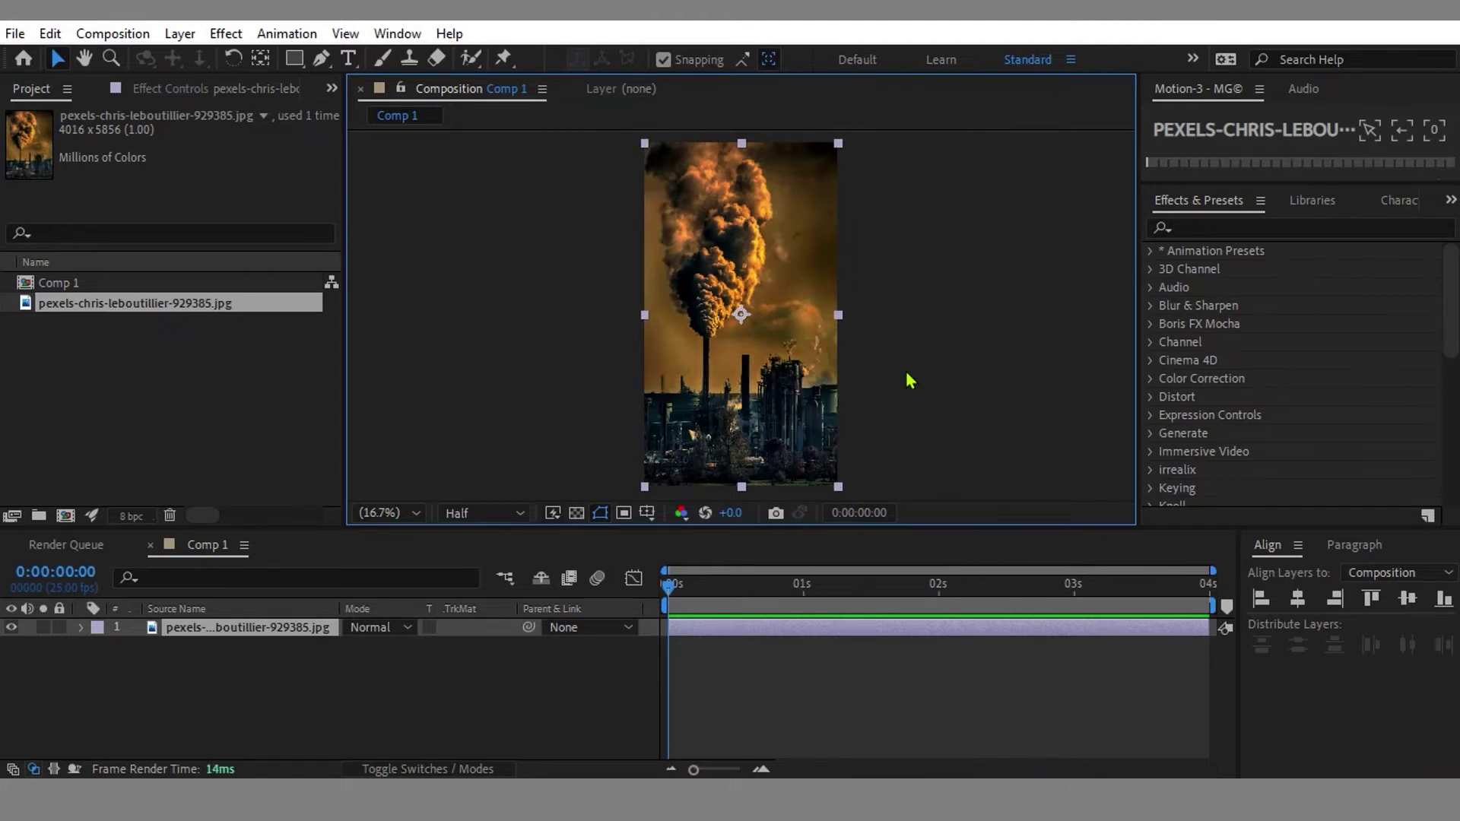
left_click(907, 372)
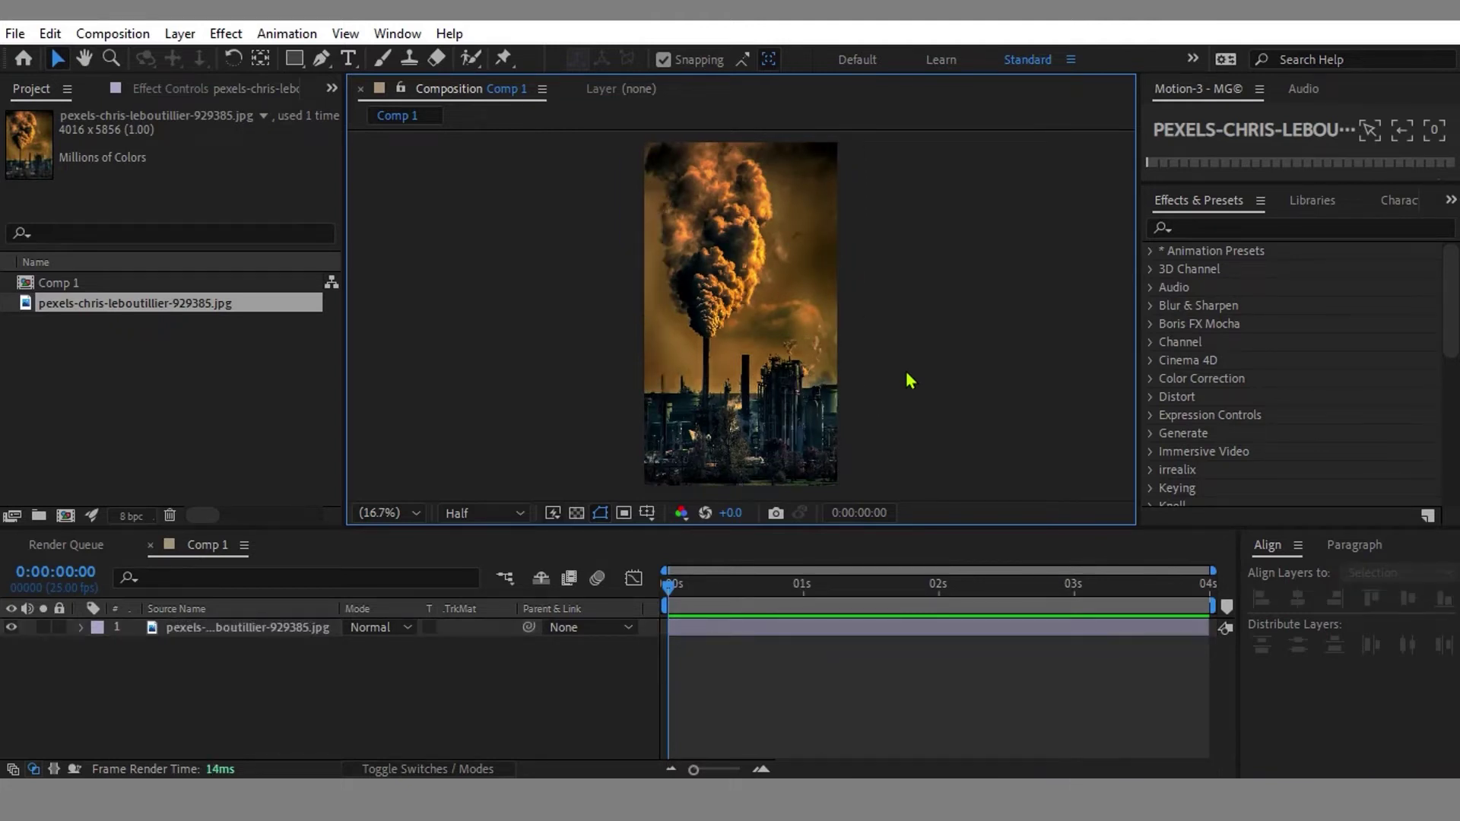
Step: Pre-compose the photo layer as Flow1, moving all attributes into the new composition
left_click(704, 636)
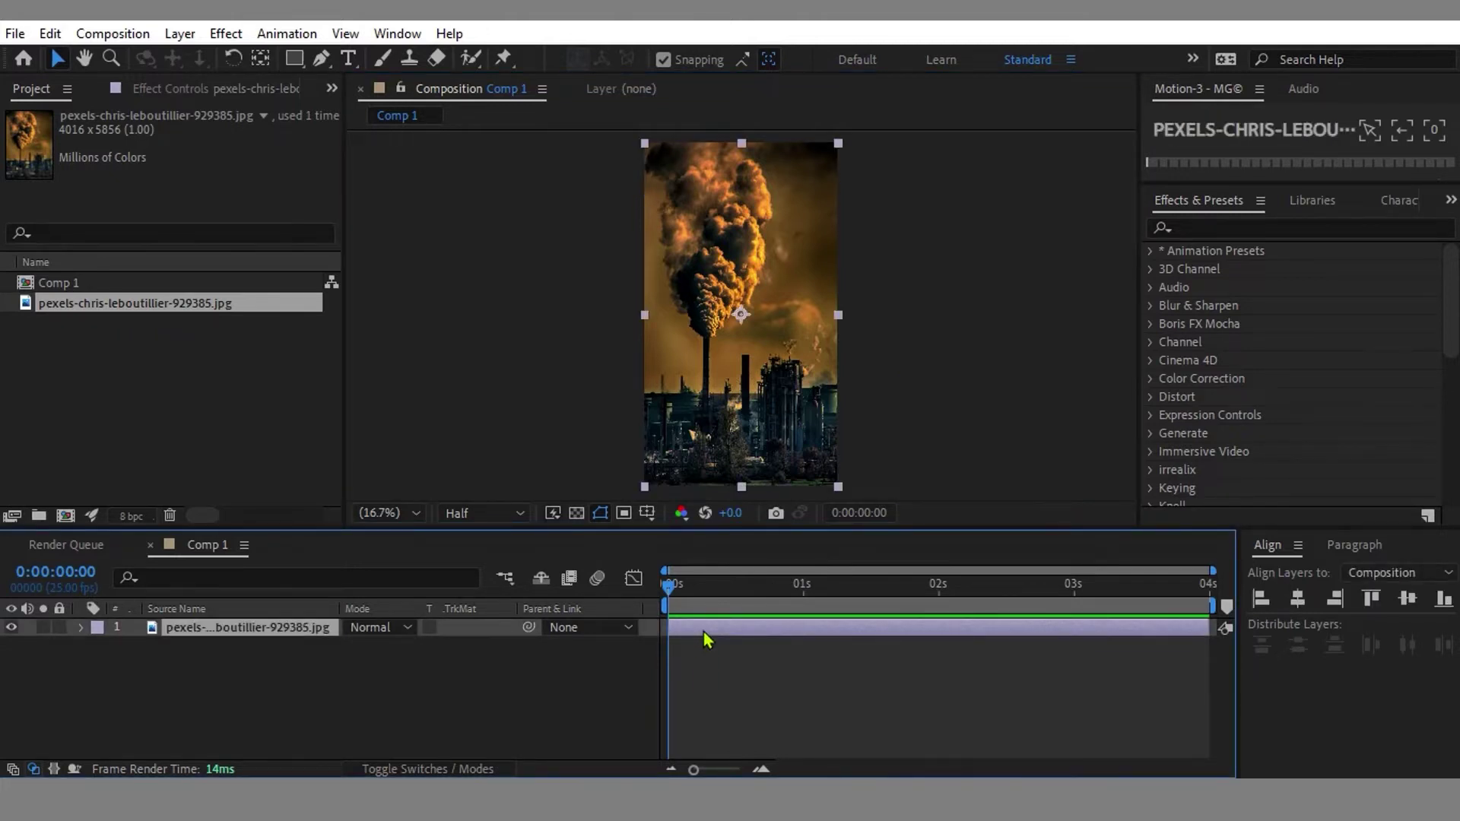
key("ctrl+shift+c")
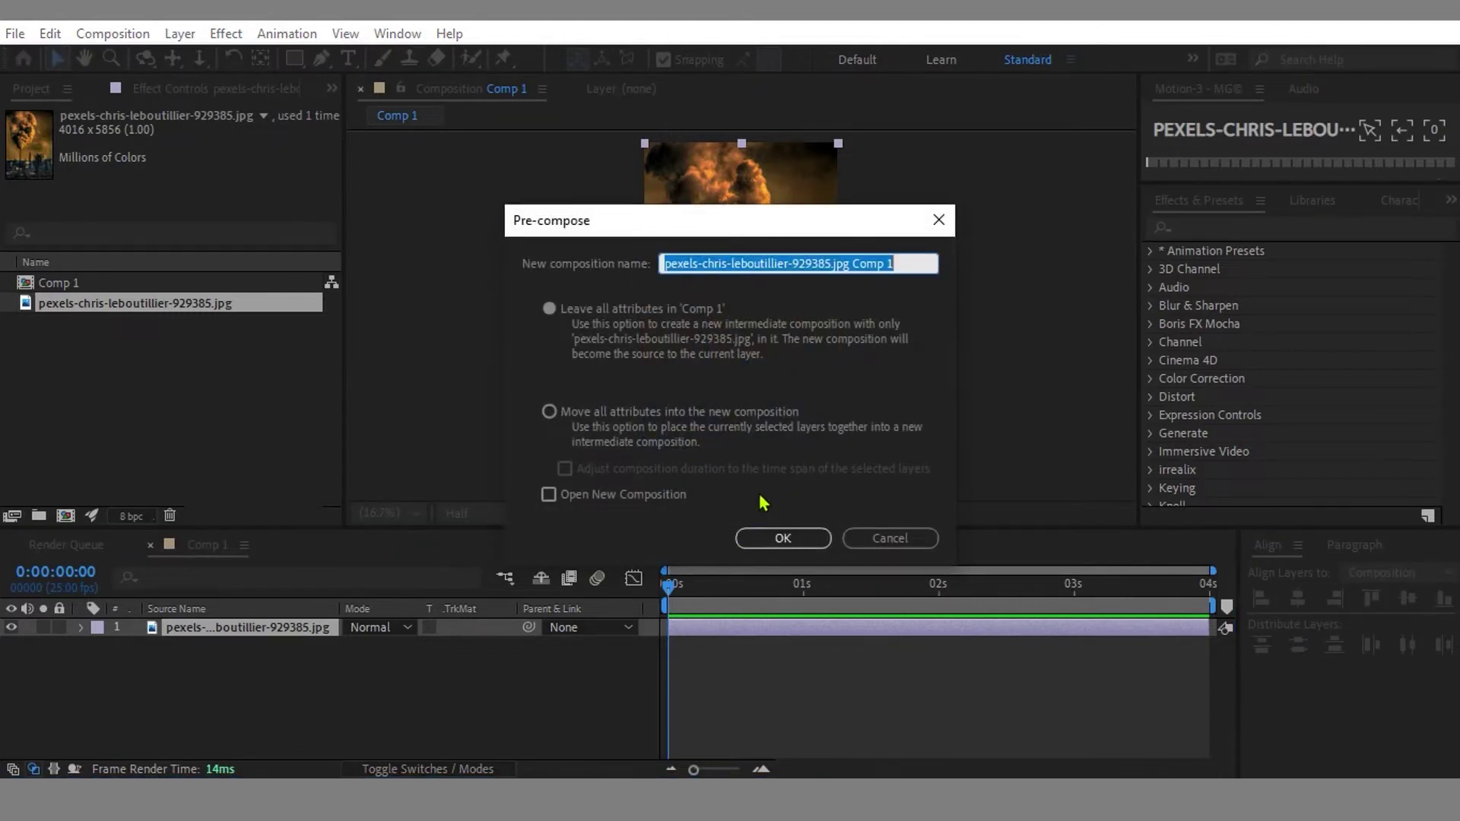
type("Flow1")
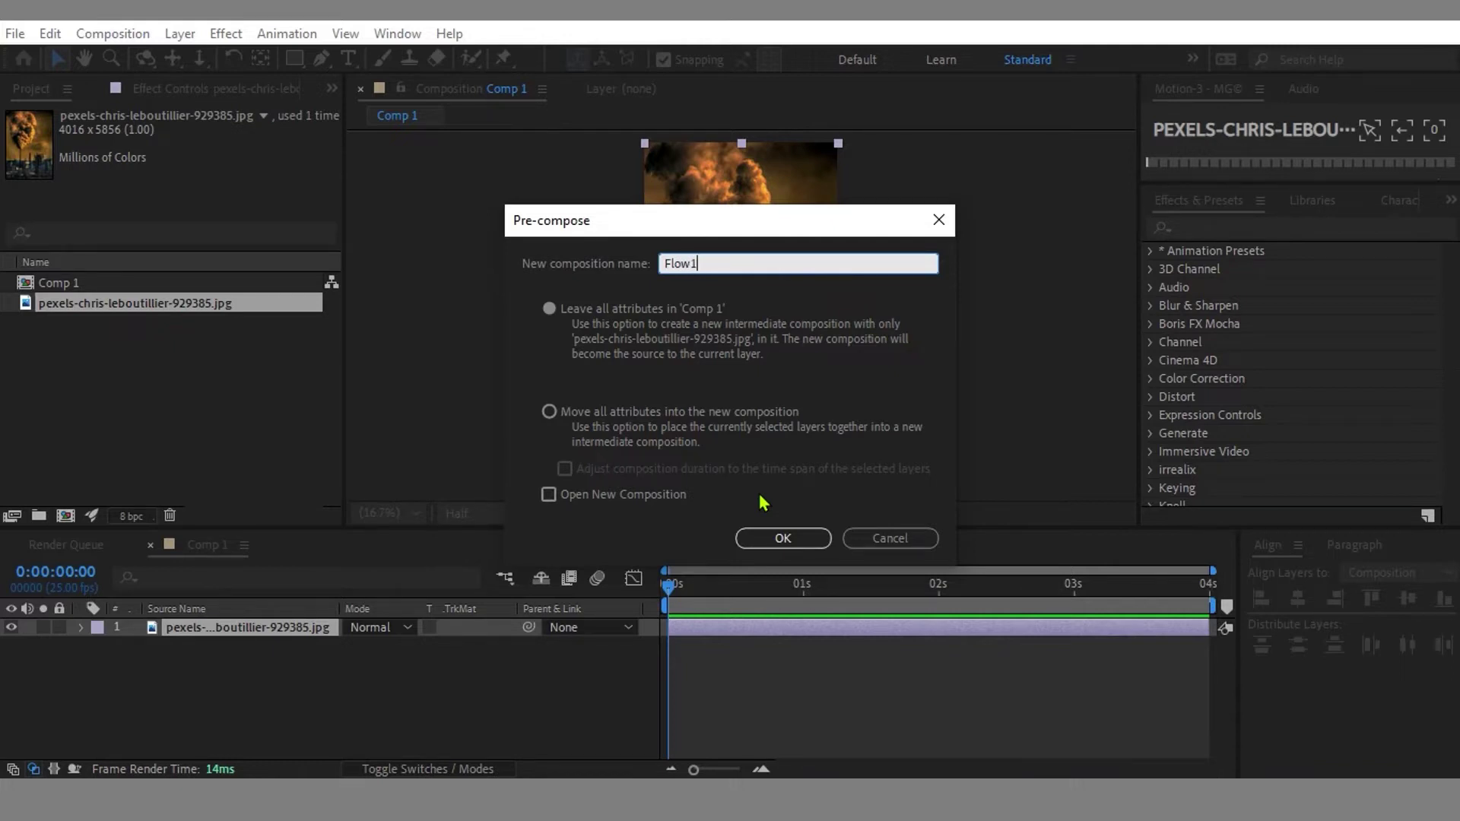
left_click(549, 412)
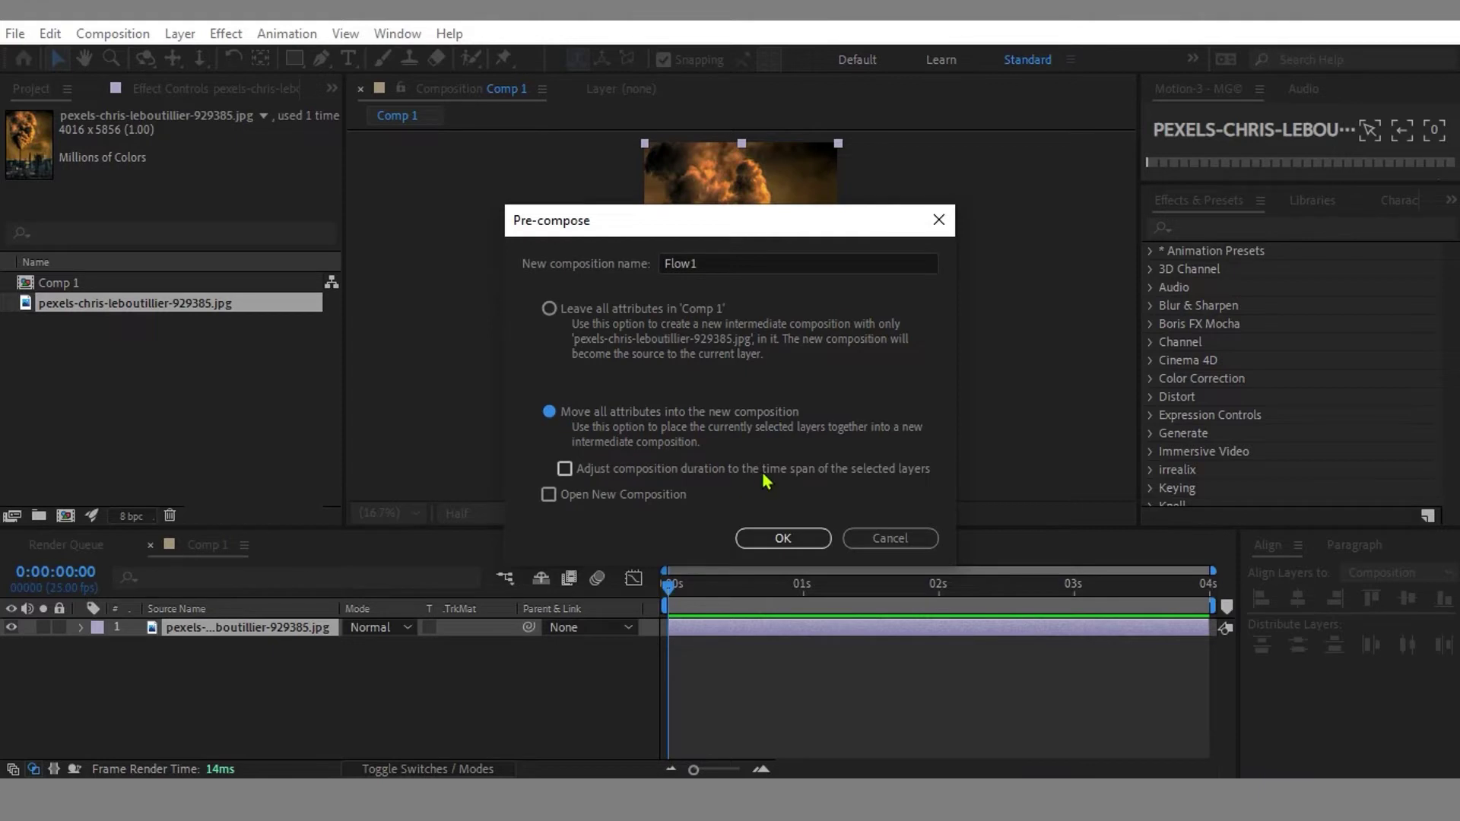
left_click(758, 541)
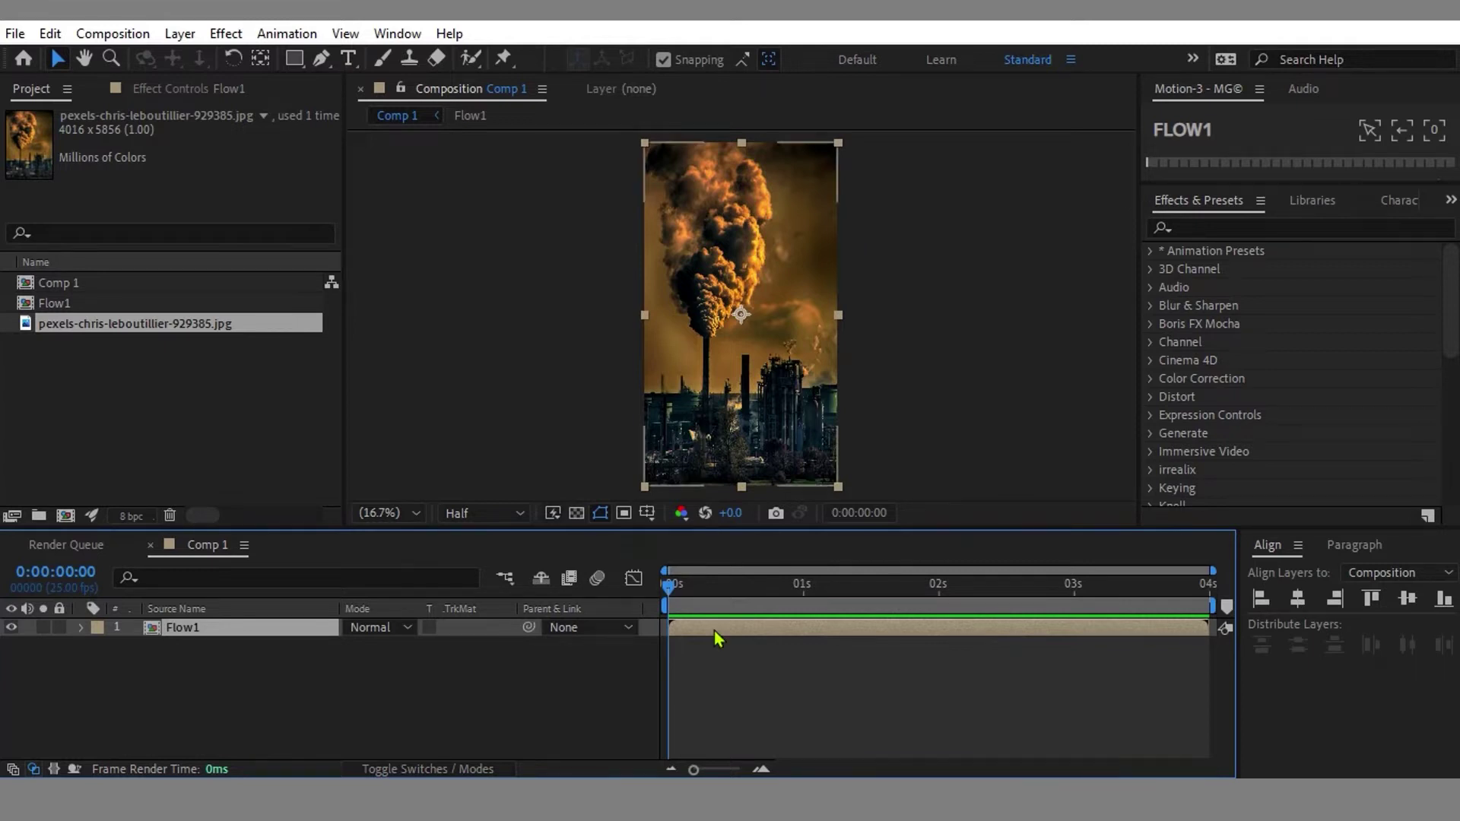
Step: Duplicate Flow1 and place seven puppet pins from the chimney mouth up the smoke column
key("ctrl+d")
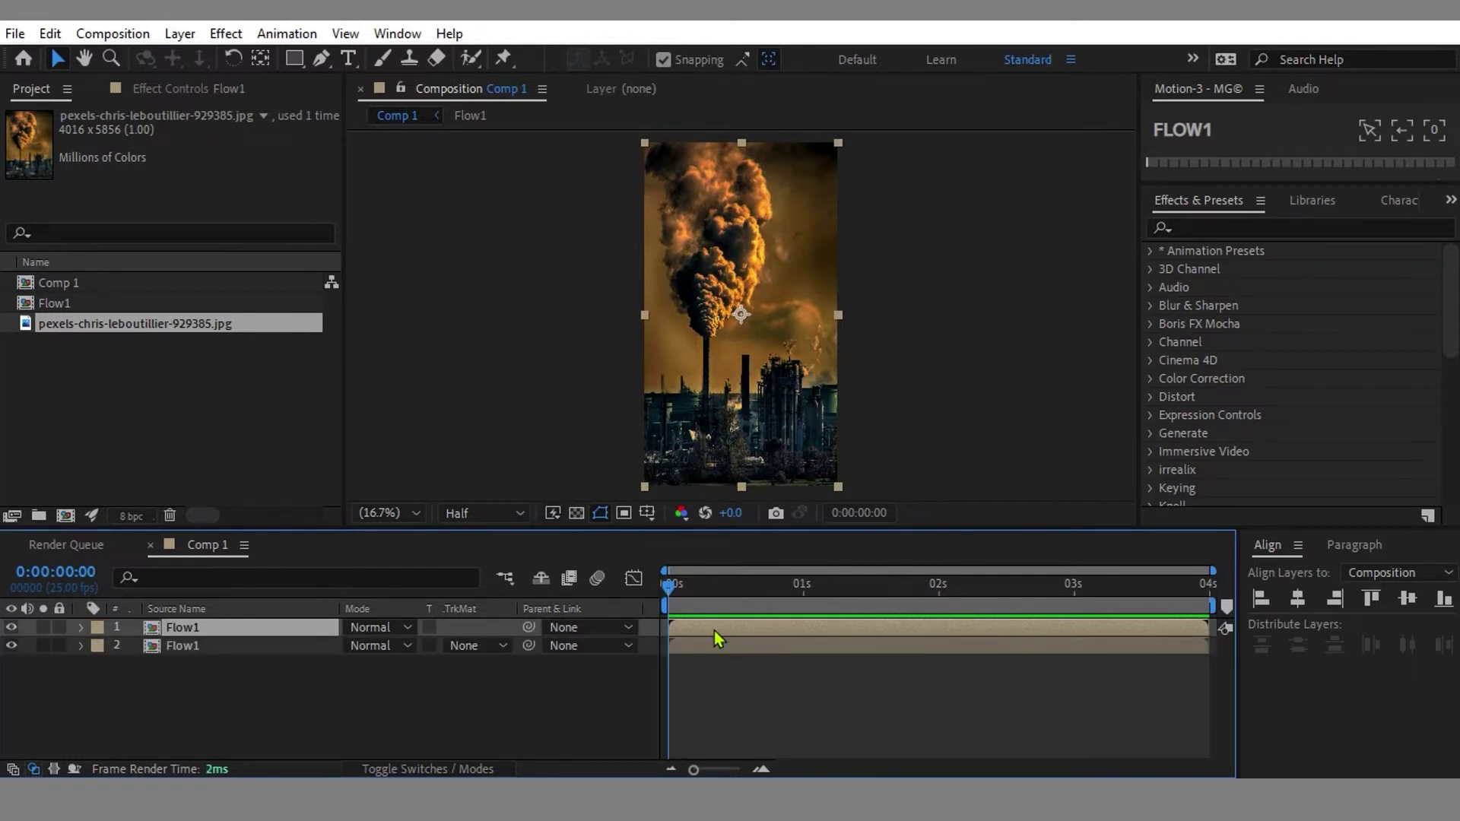
scroll(833, 289, "up", 2)
left_click_drag(834, 289, 832, 413)
scroll(805, 417, "up", 1)
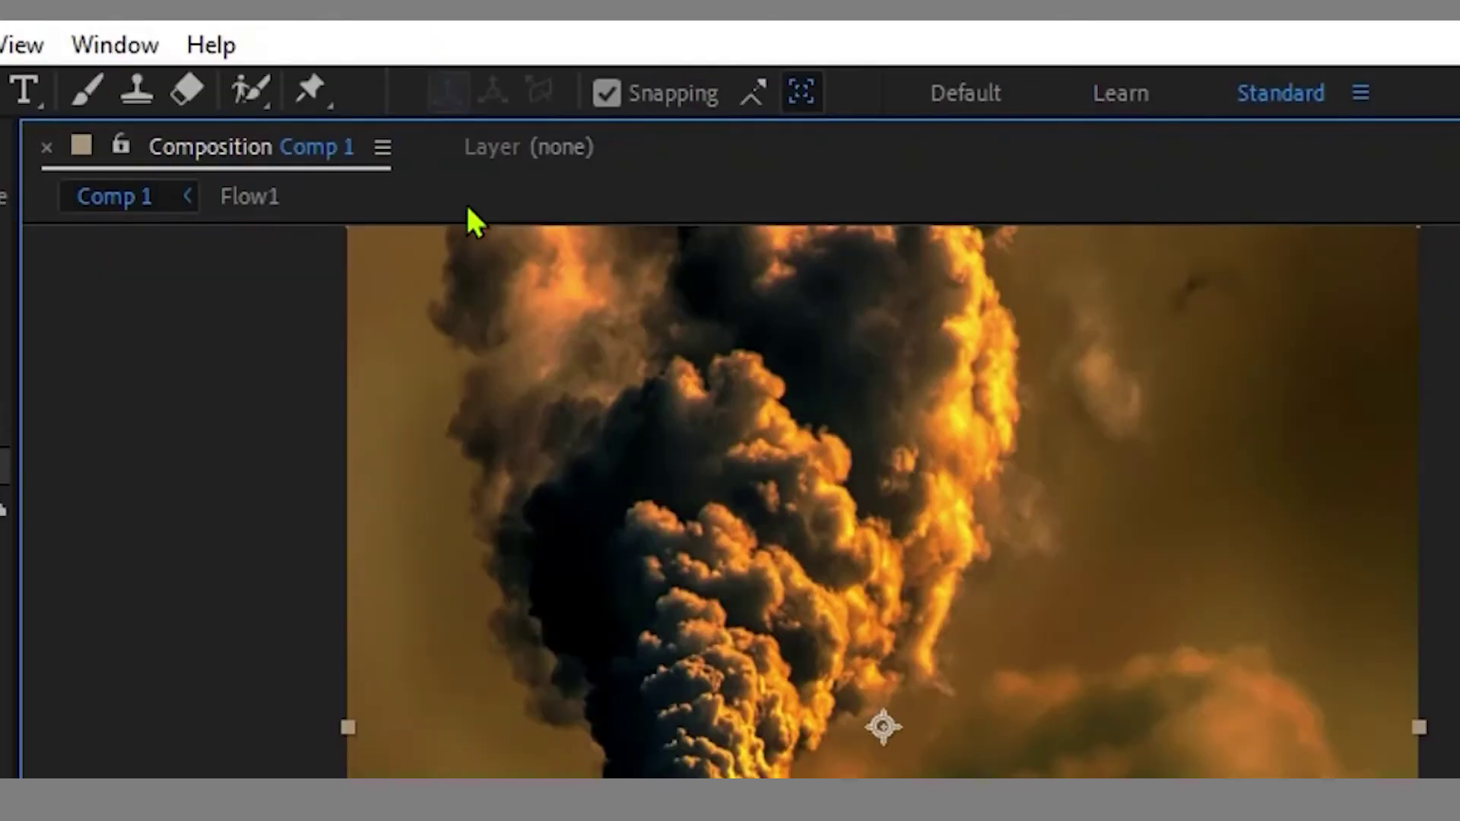
left_click(312, 88)
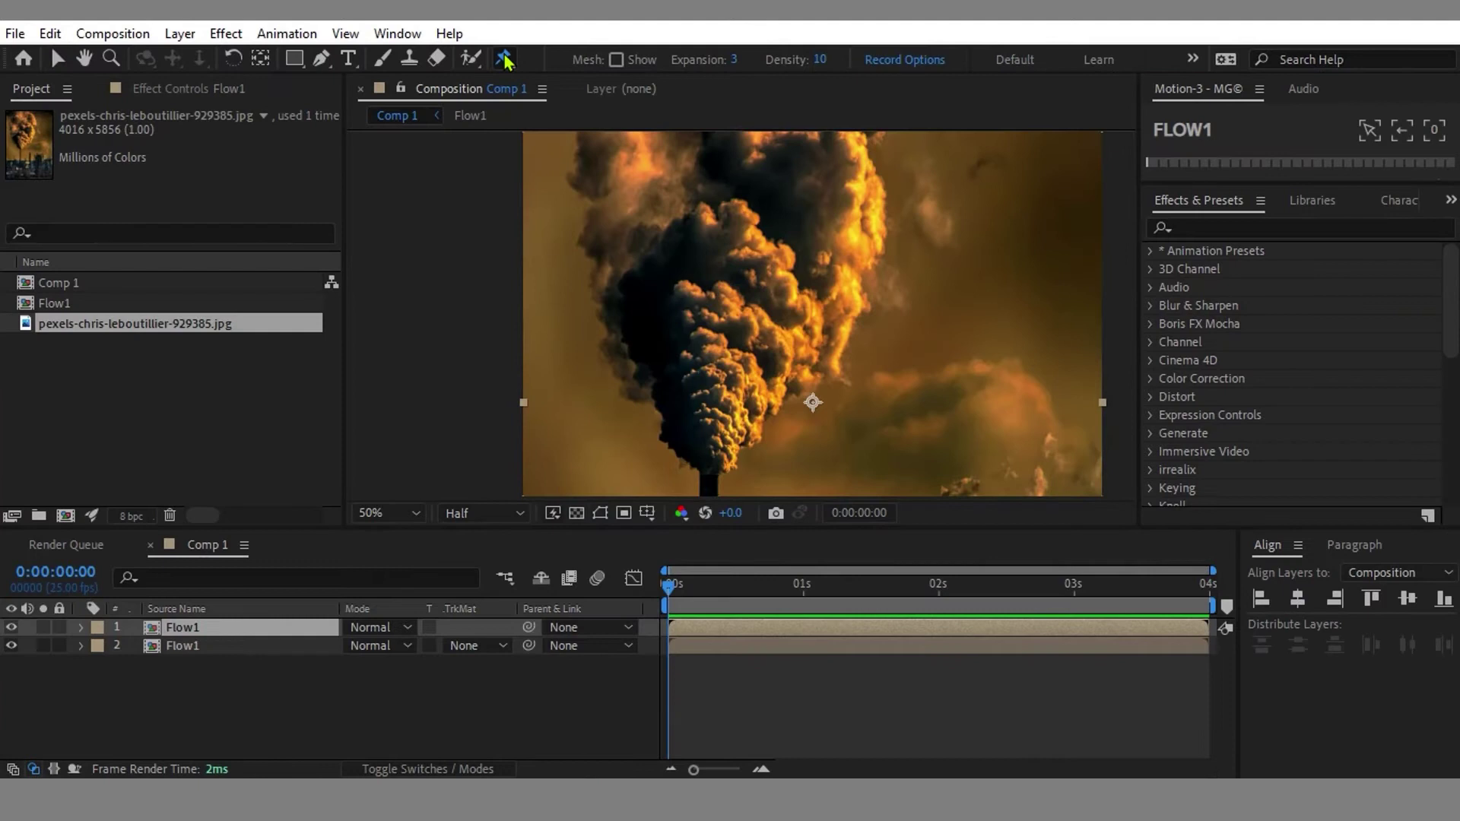
left_click(709, 473)
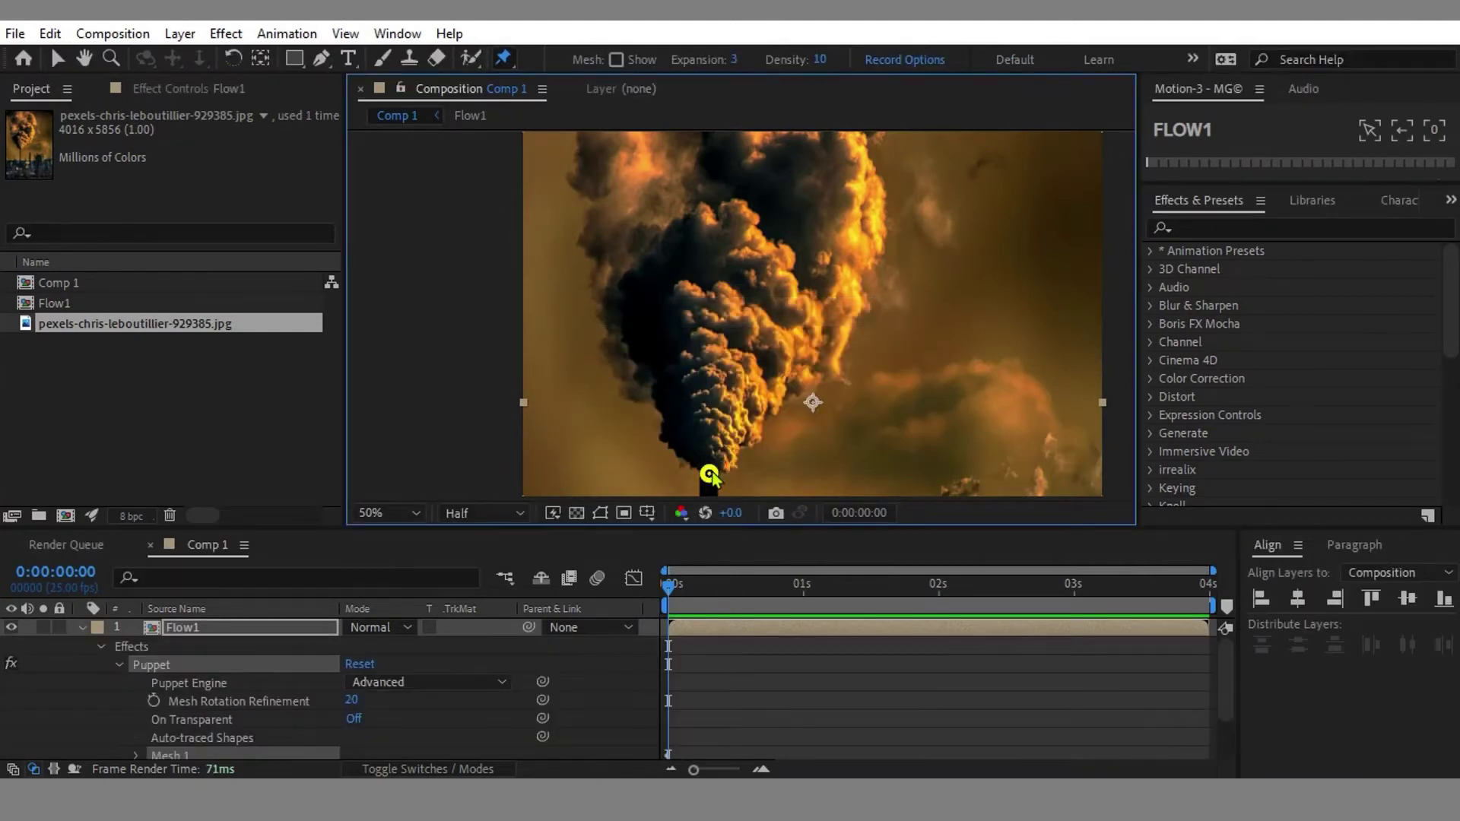
left_click(711, 432)
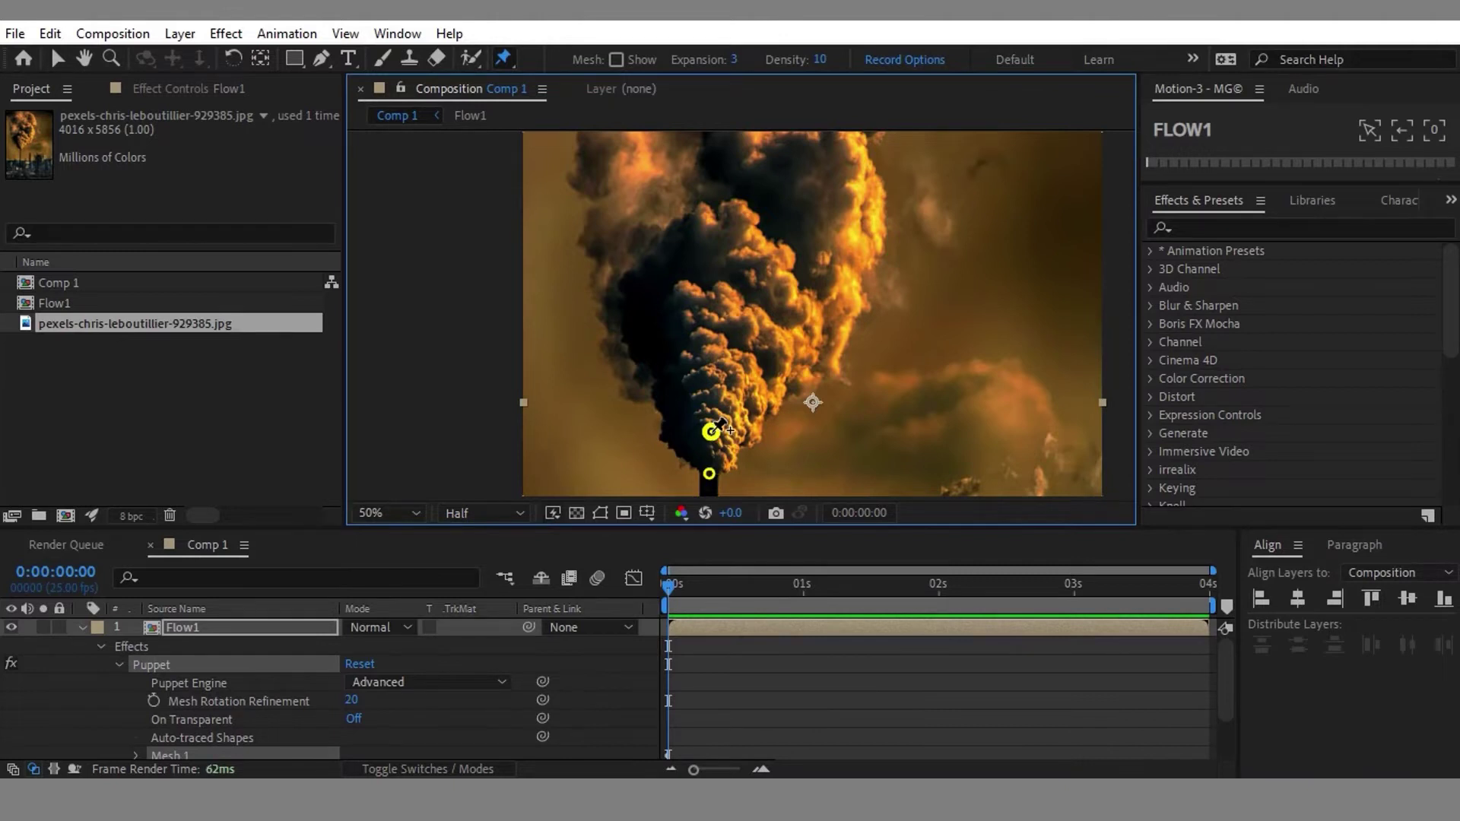
left_click(710, 386)
left_click(709, 346)
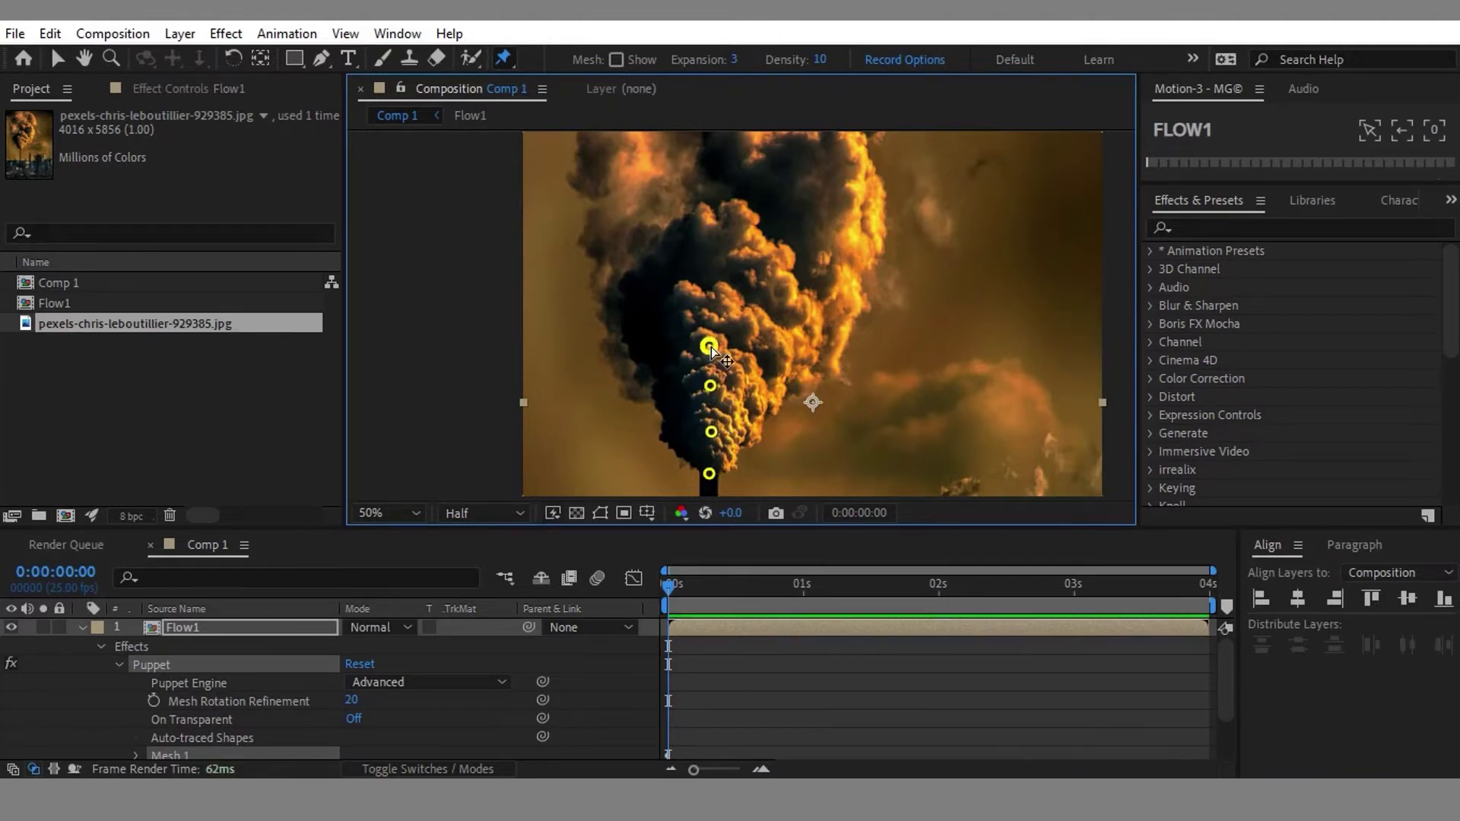
left_click(713, 298)
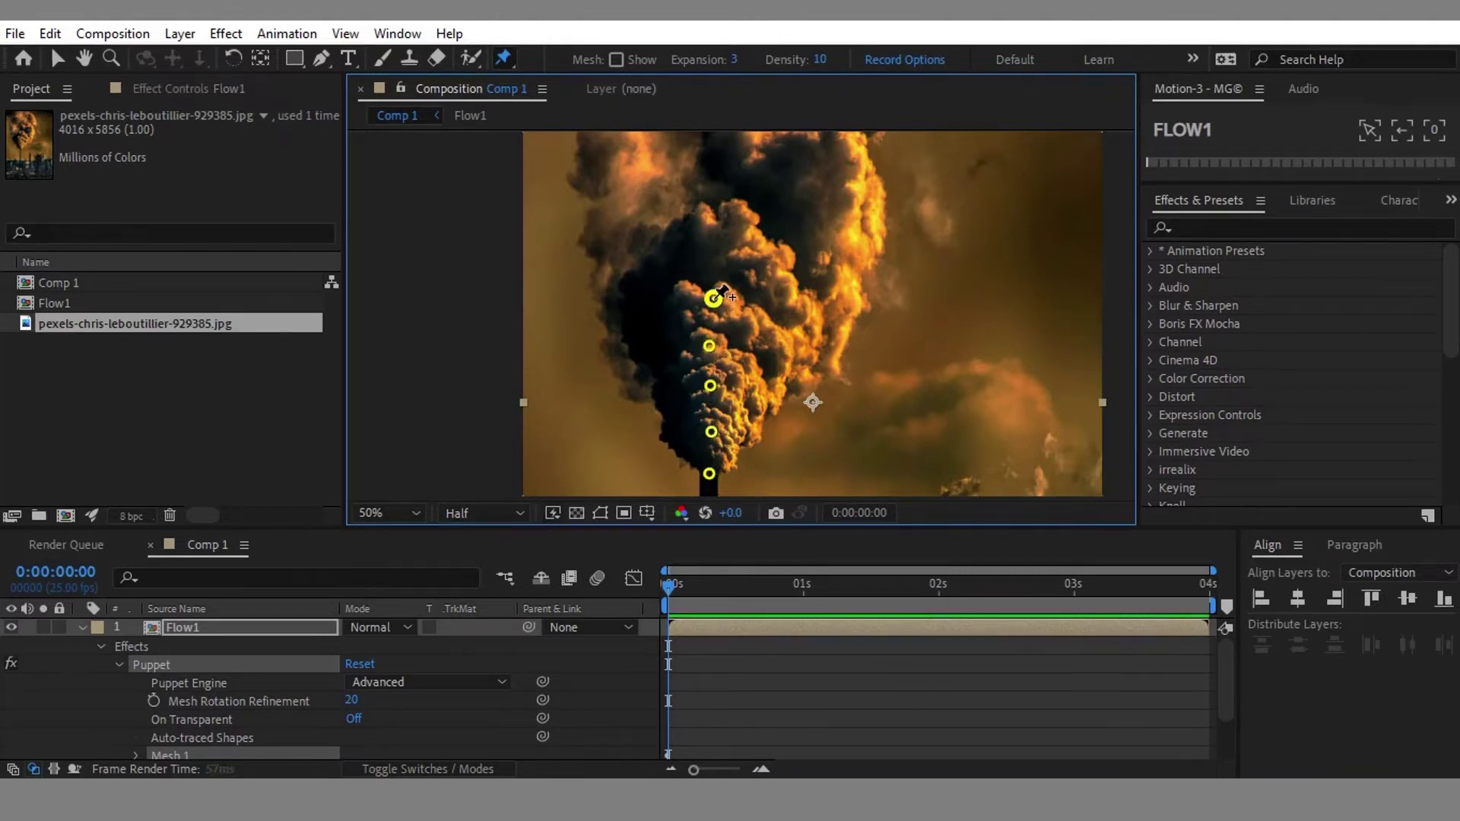
left_click(713, 245)
left_click(713, 190)
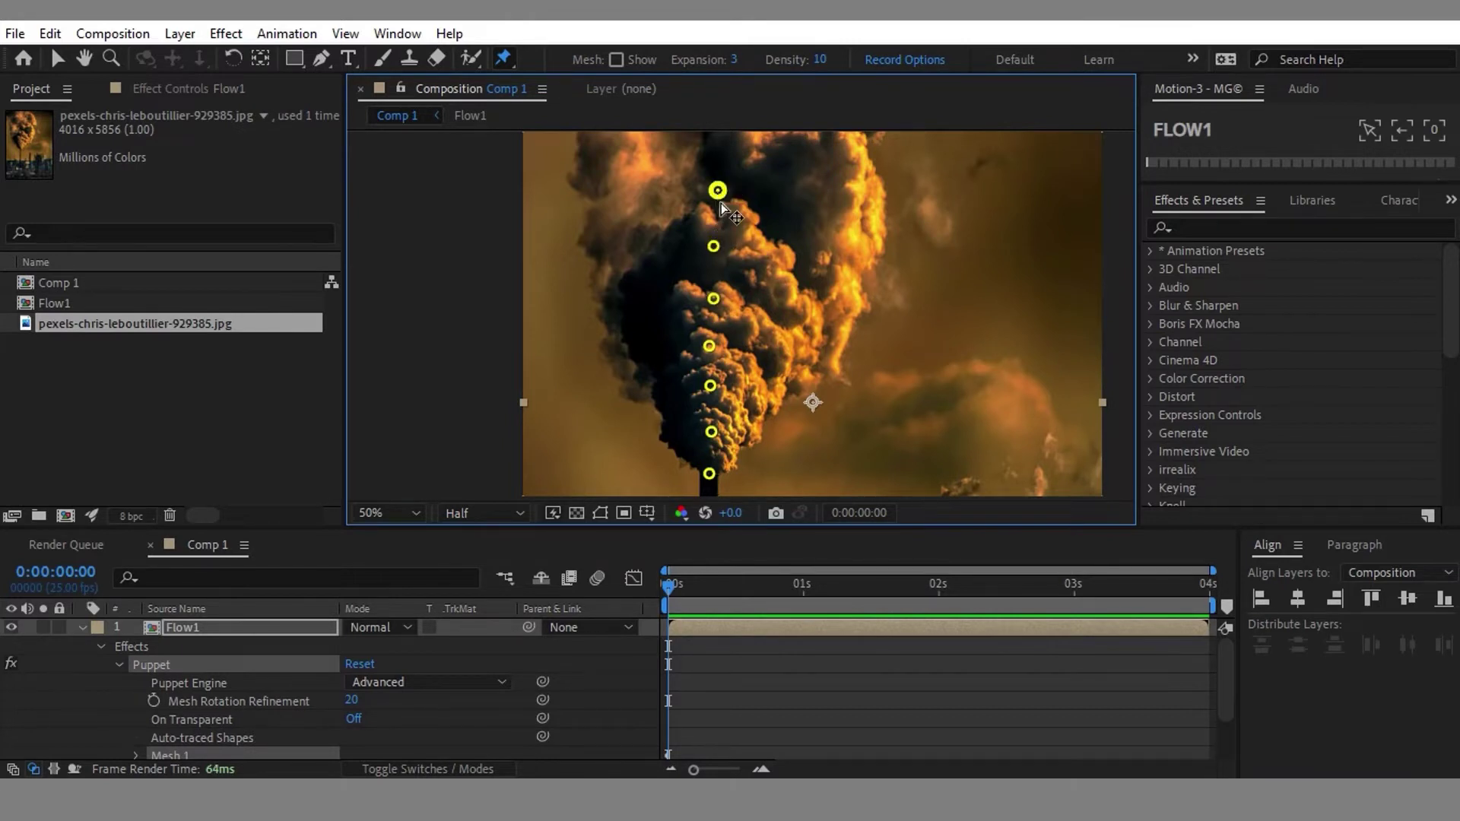
Step: Add four more puppet pins higher up through the billowing smoke to its top
key("h")
left_click_drag(798, 226, 786, 397)
key("ctrl+p")
left_click(703, 294)
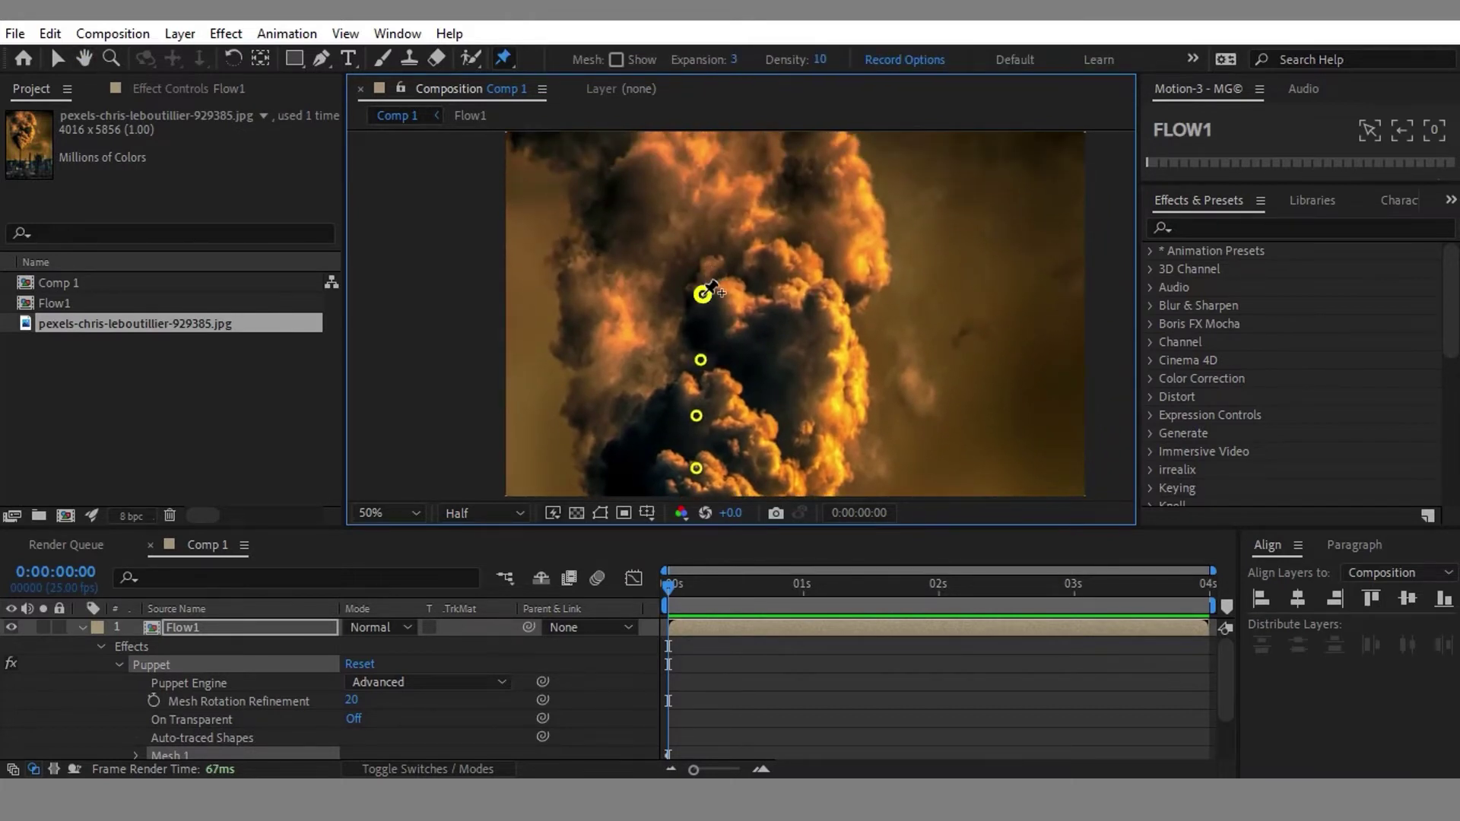
left_click(700, 221)
left_click_drag(734, 235, 713, 381)
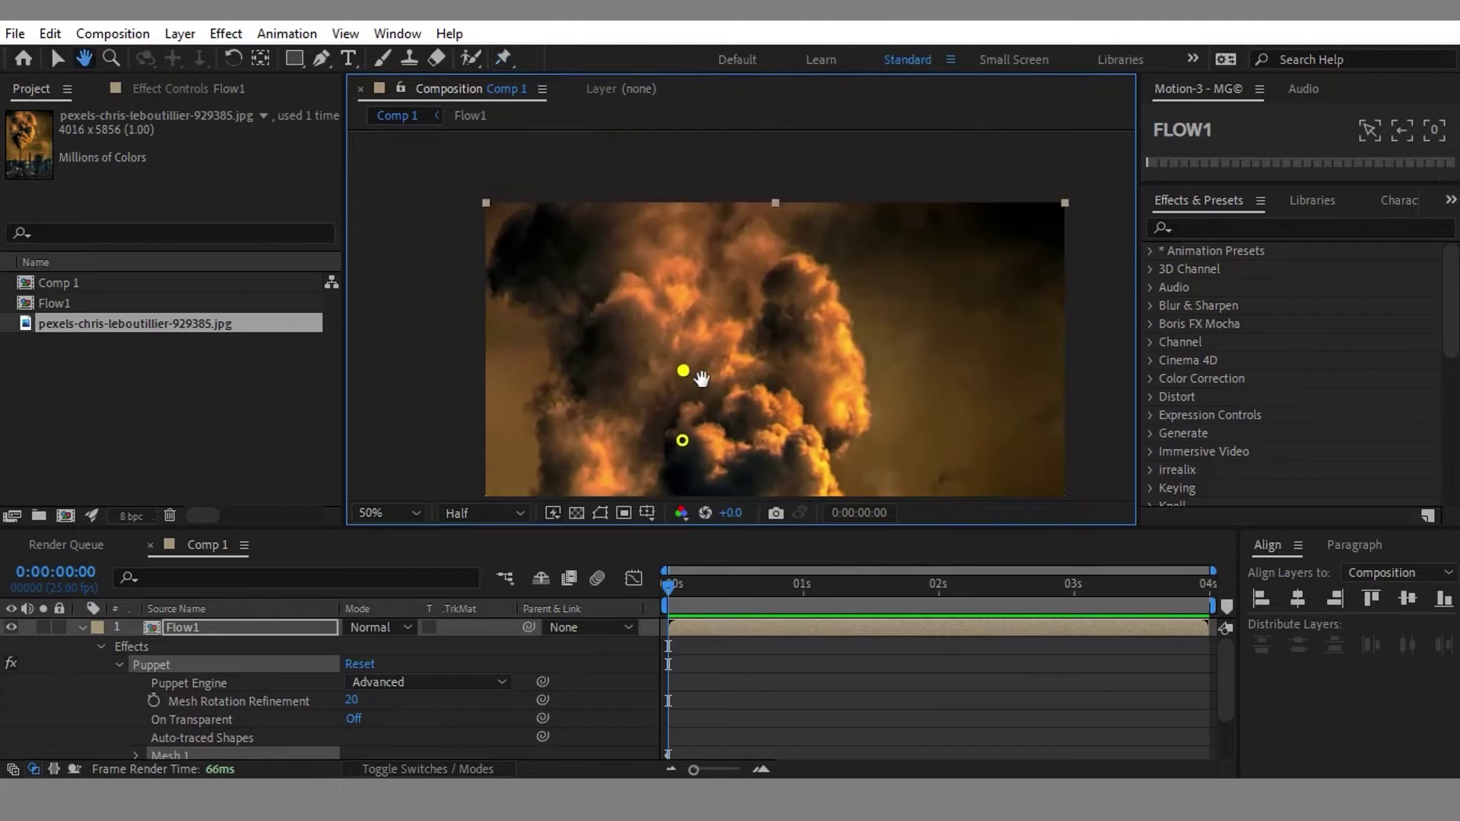
left_click(685, 292)
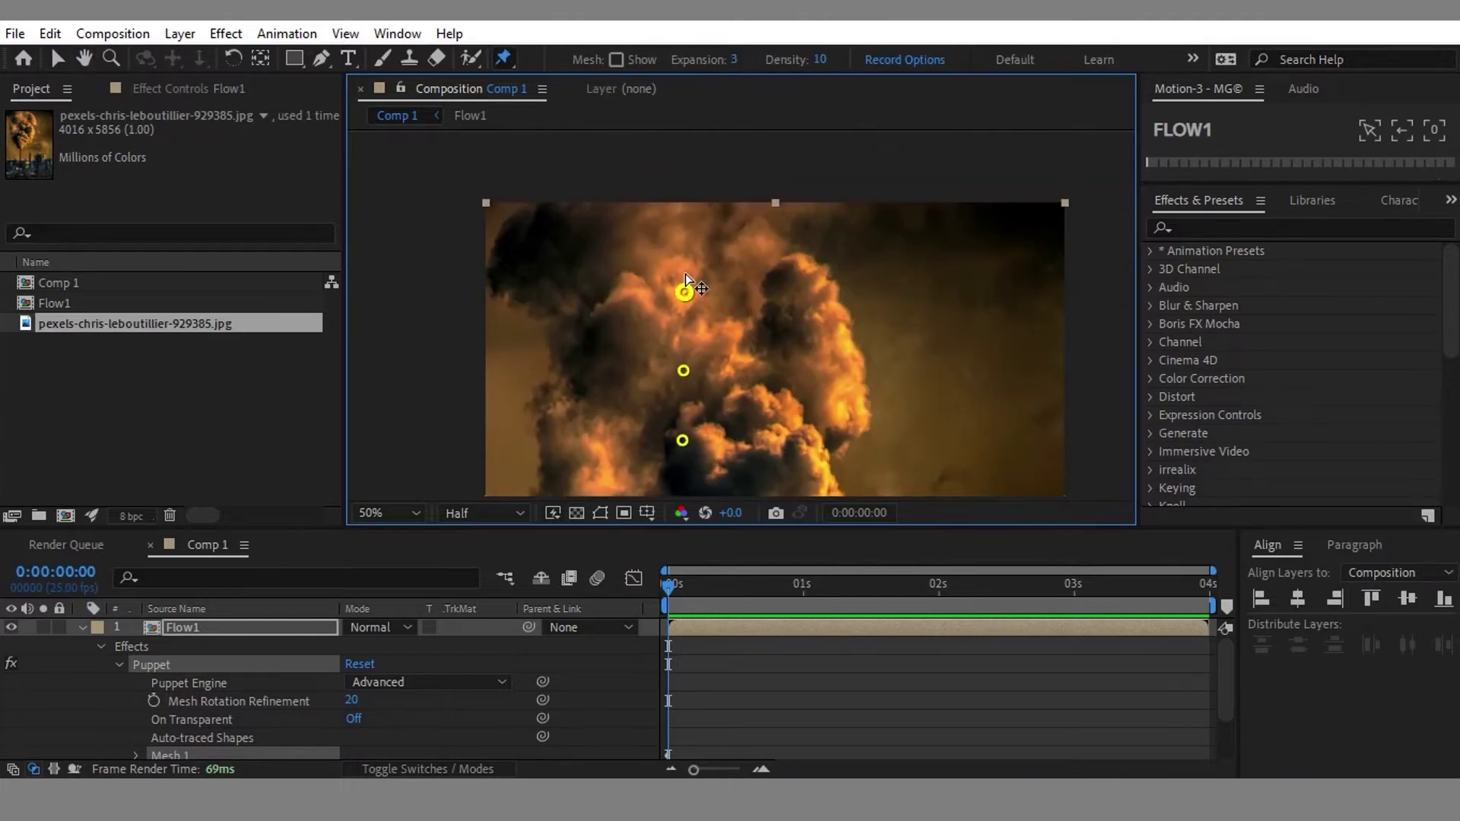
left_click(685, 225)
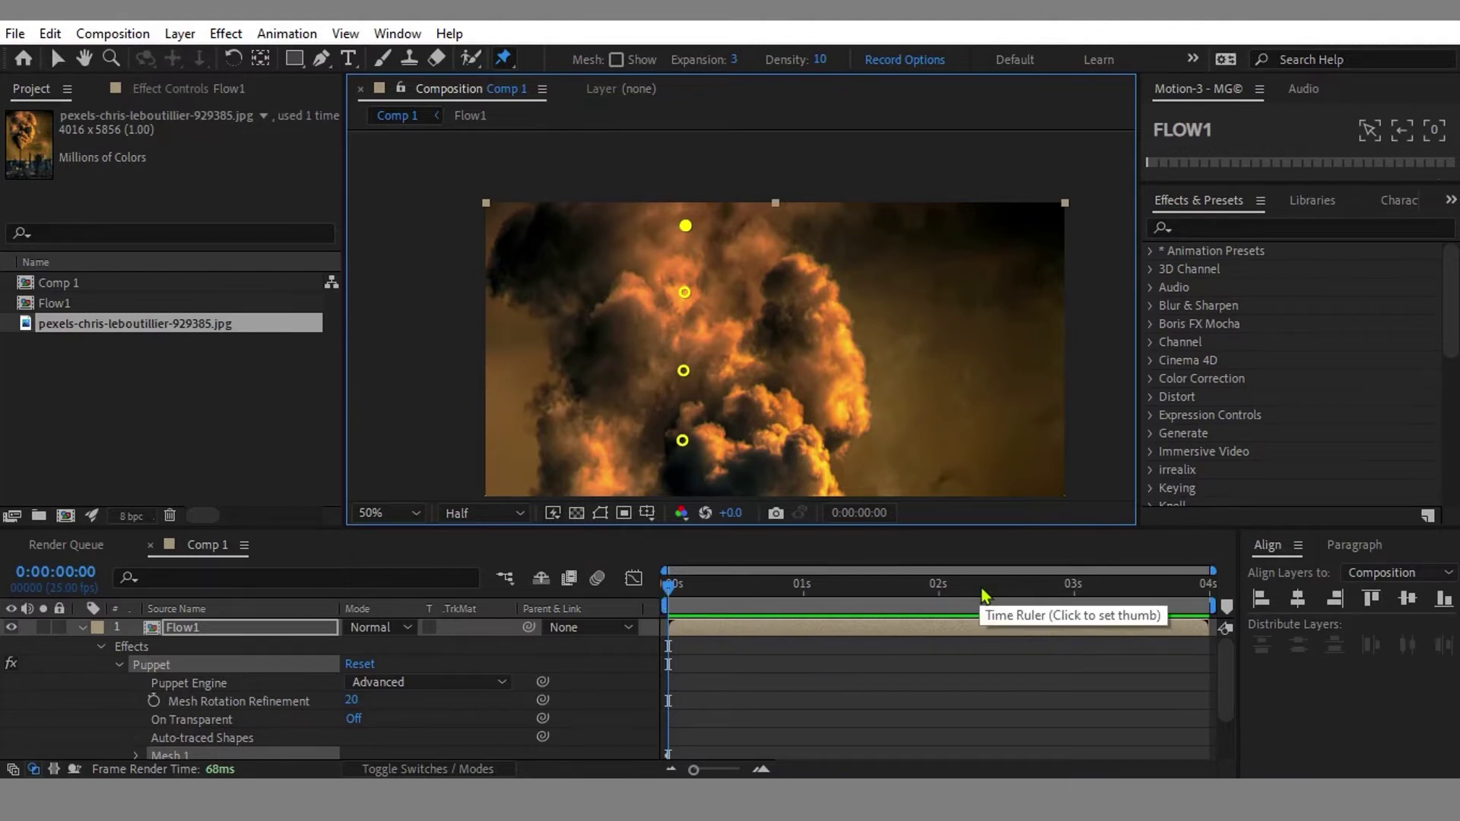
Step: At the last frame, drag four puppet pins upward, pulling the top one above the frame
left_click_drag(988, 599, 1232, 615)
key("h")
left_click_drag(753, 410, 766, 244)
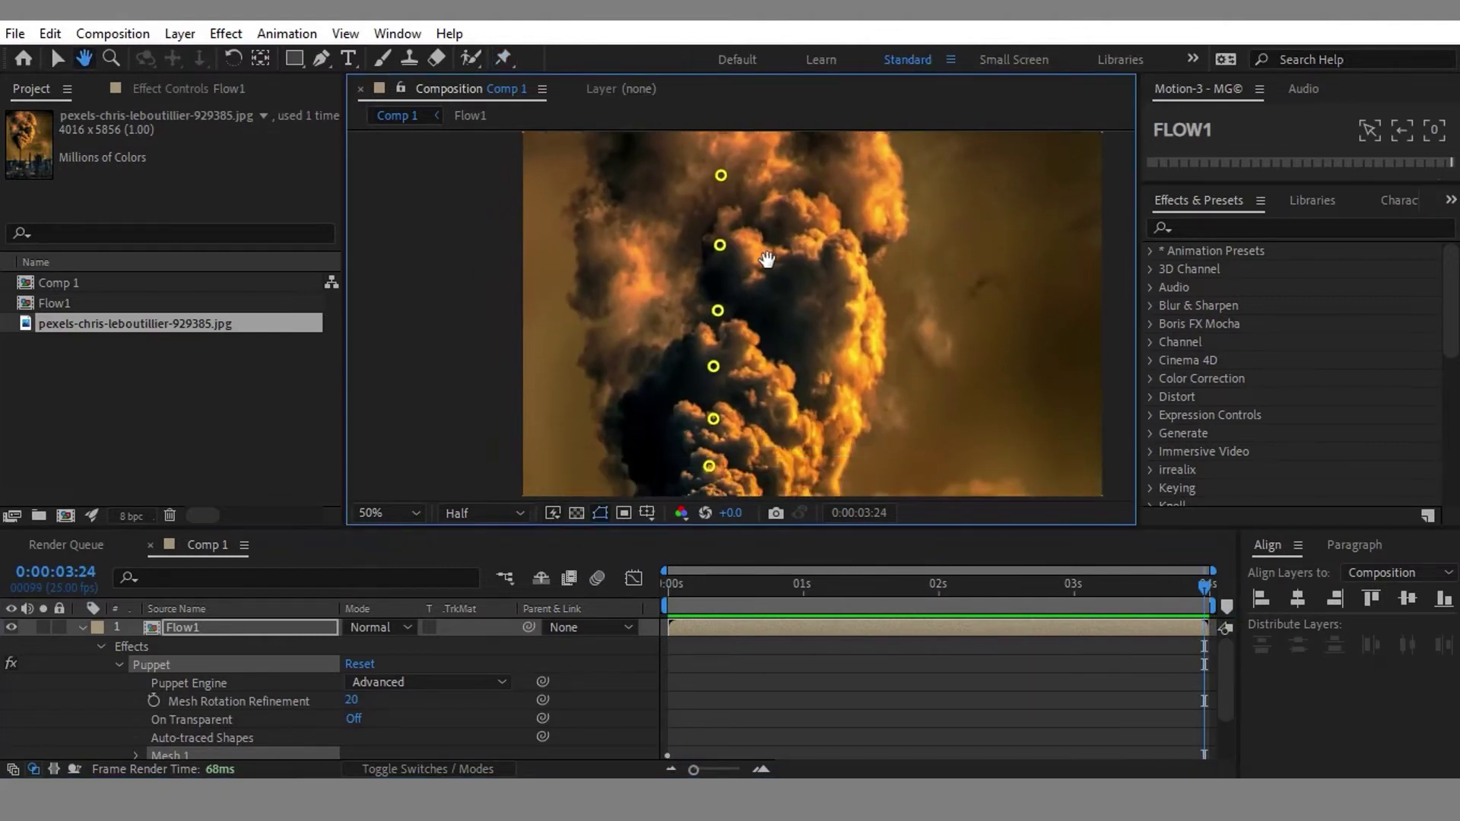
left_click_drag(753, 365, 748, 281)
left_click_drag(734, 412, 726, 280)
key("ctrl+p")
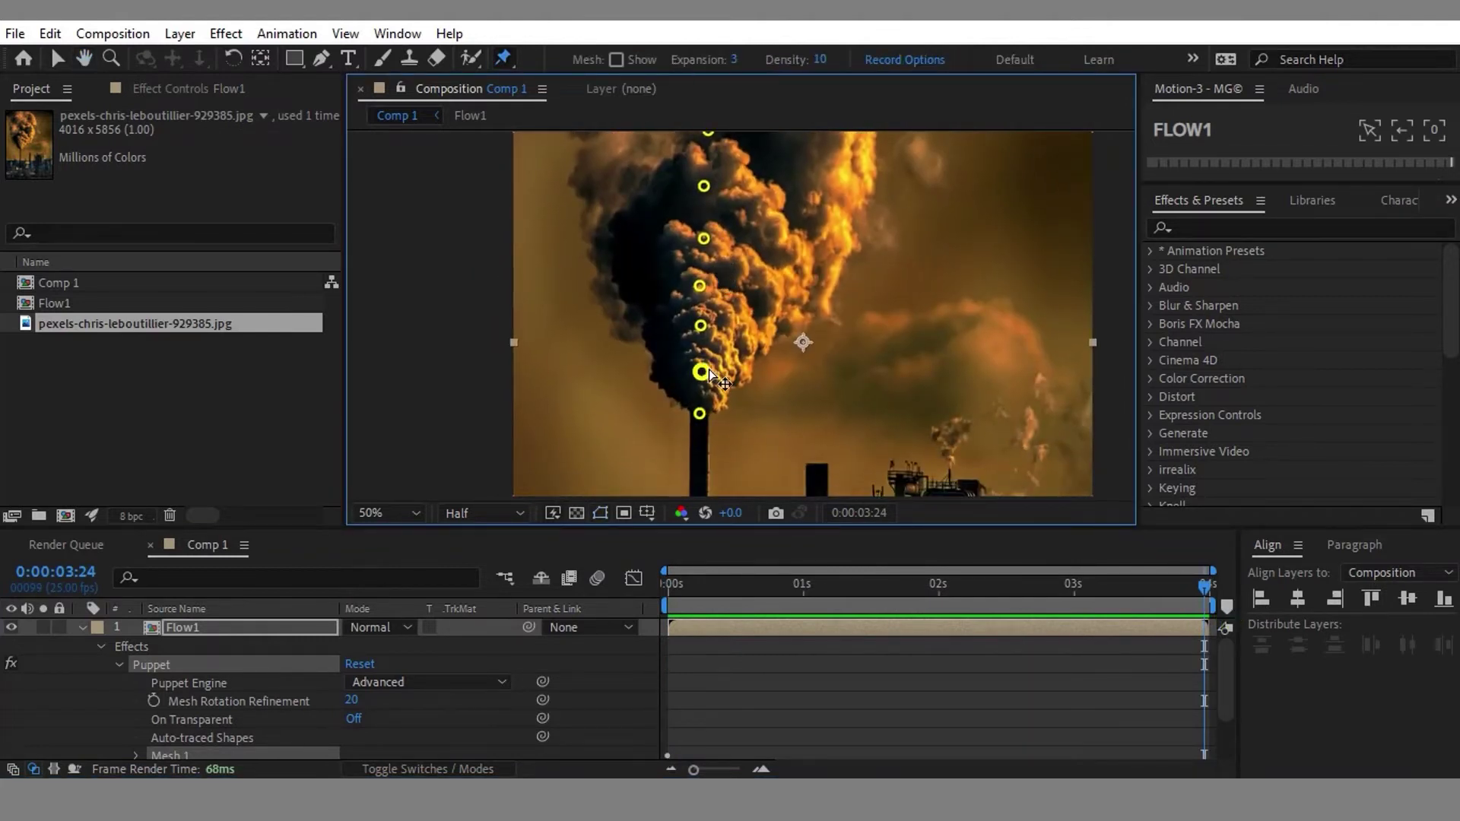
left_click_drag(701, 372, 704, 142)
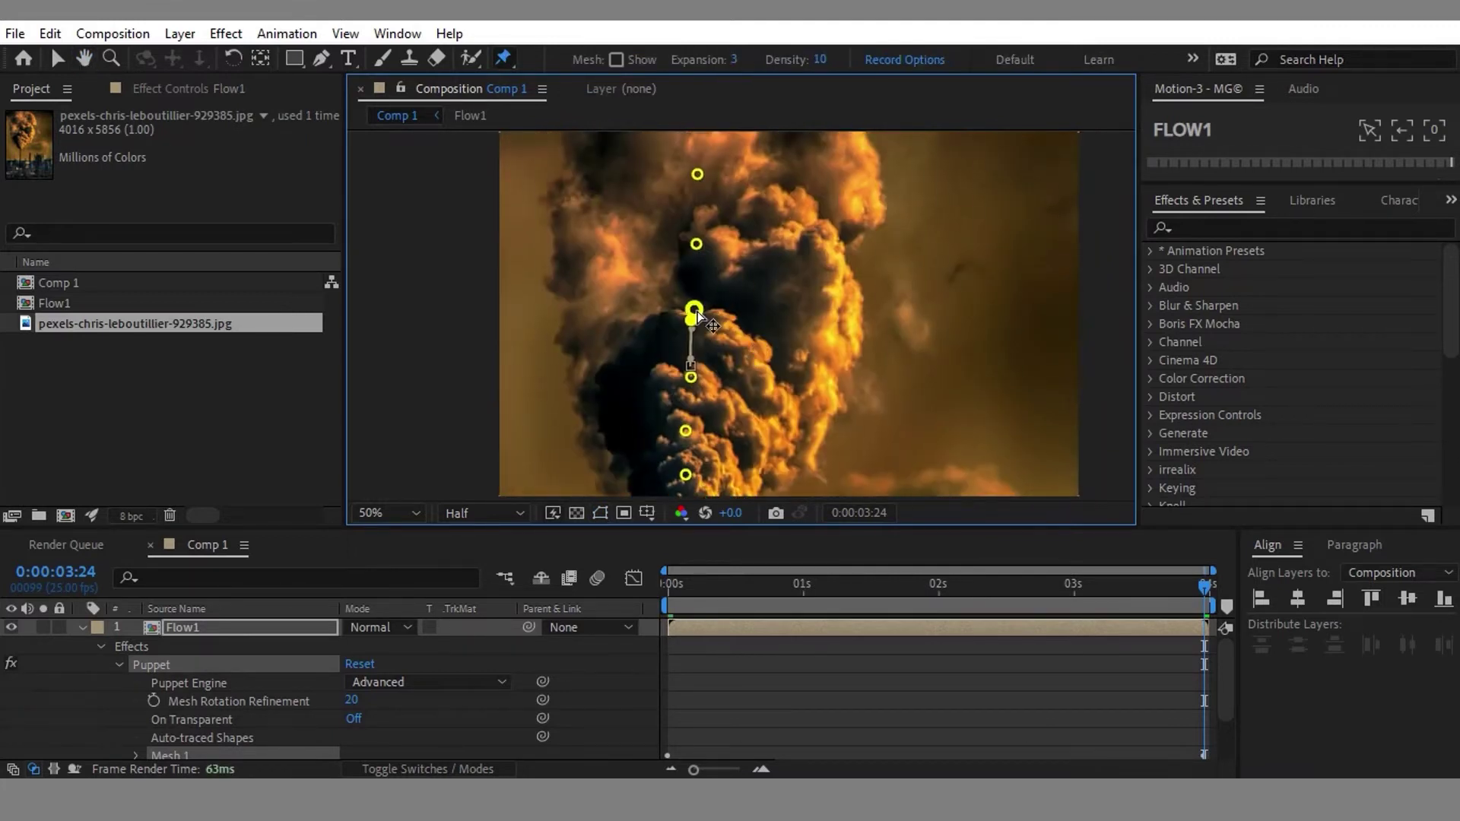
left_click_drag(692, 312, 694, 180)
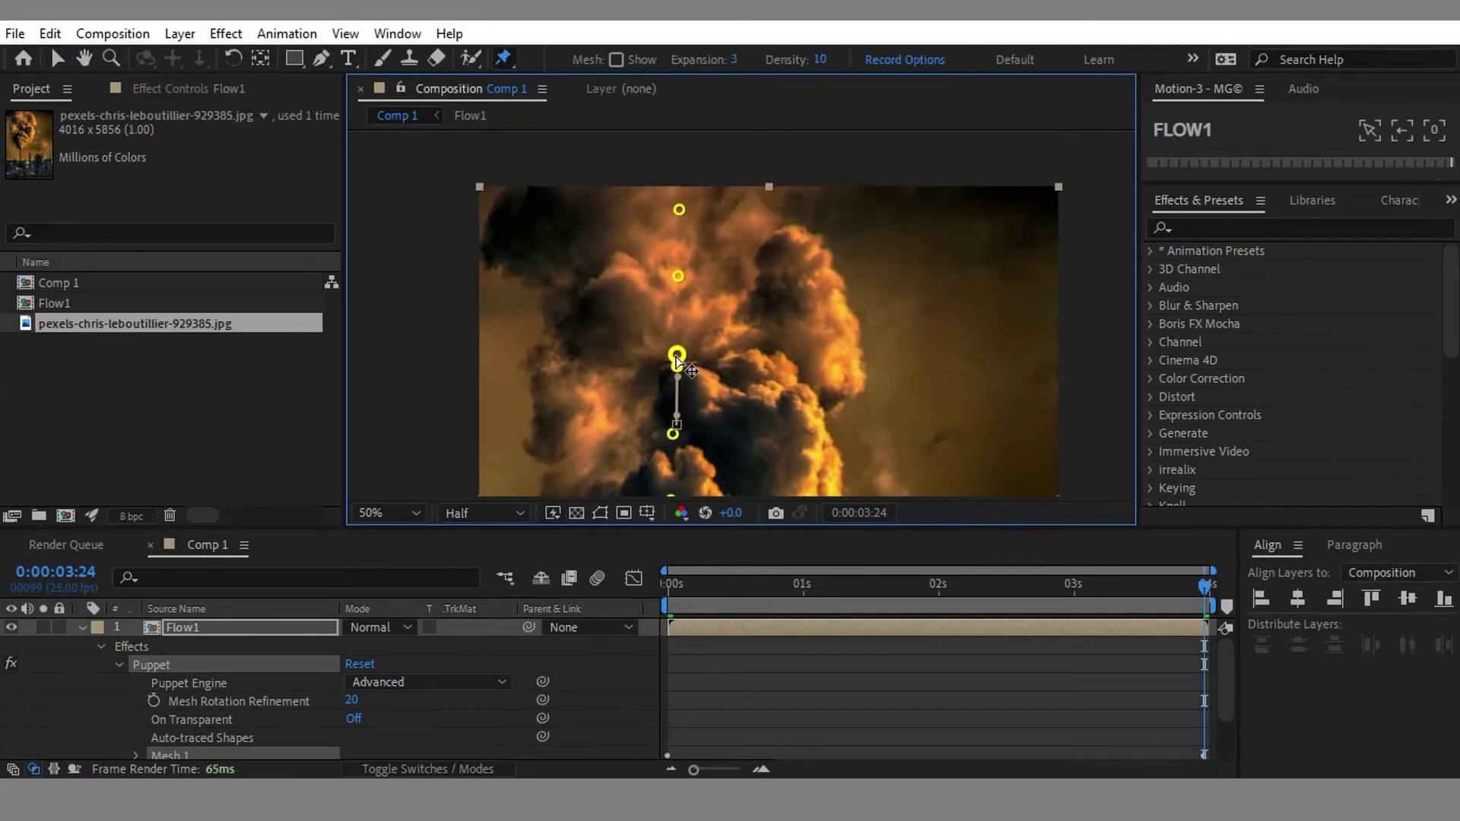
left_click_drag(675, 351, 676, 292)
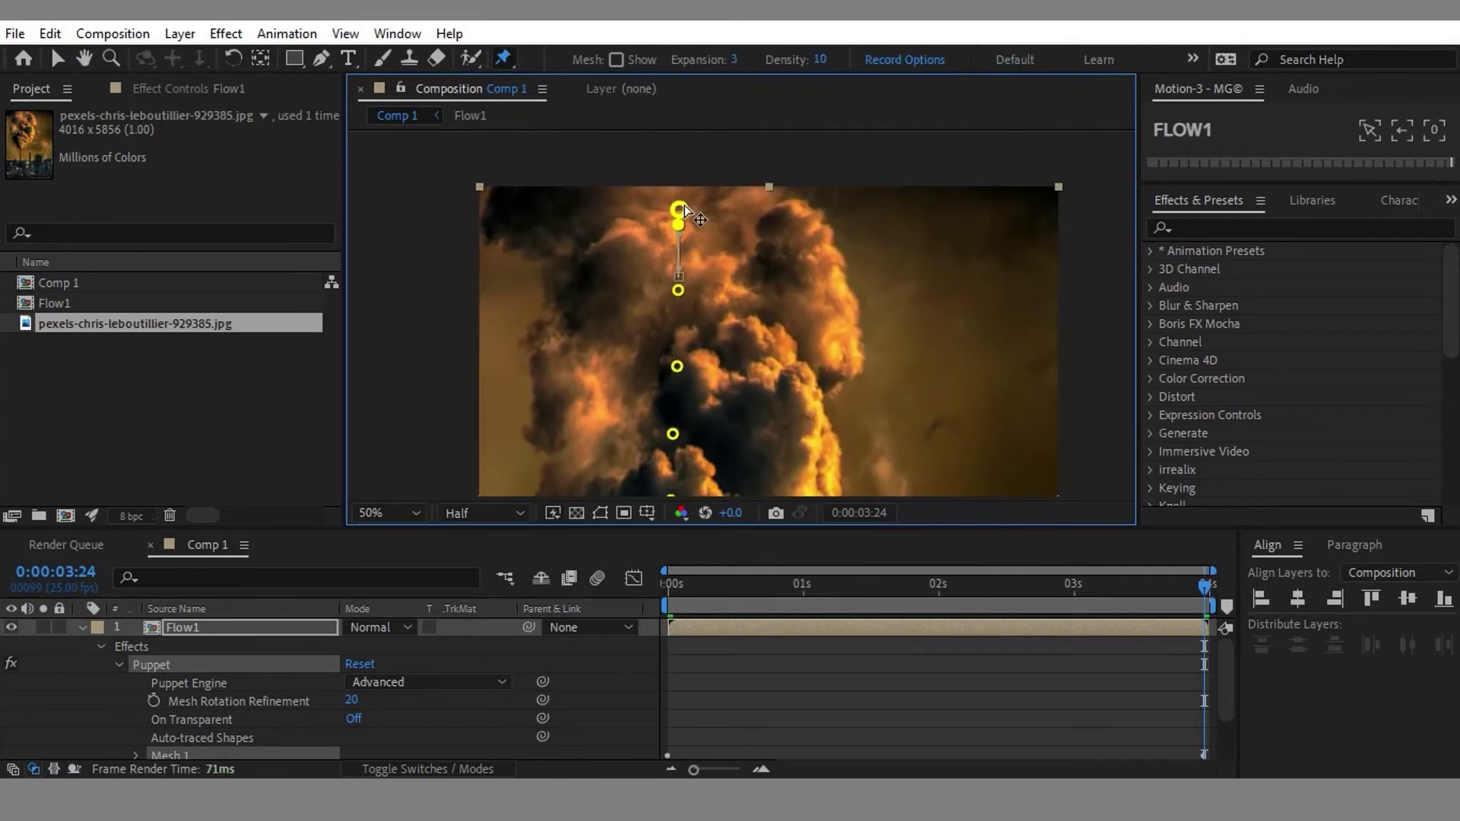
left_click_drag(679, 209, 683, 112)
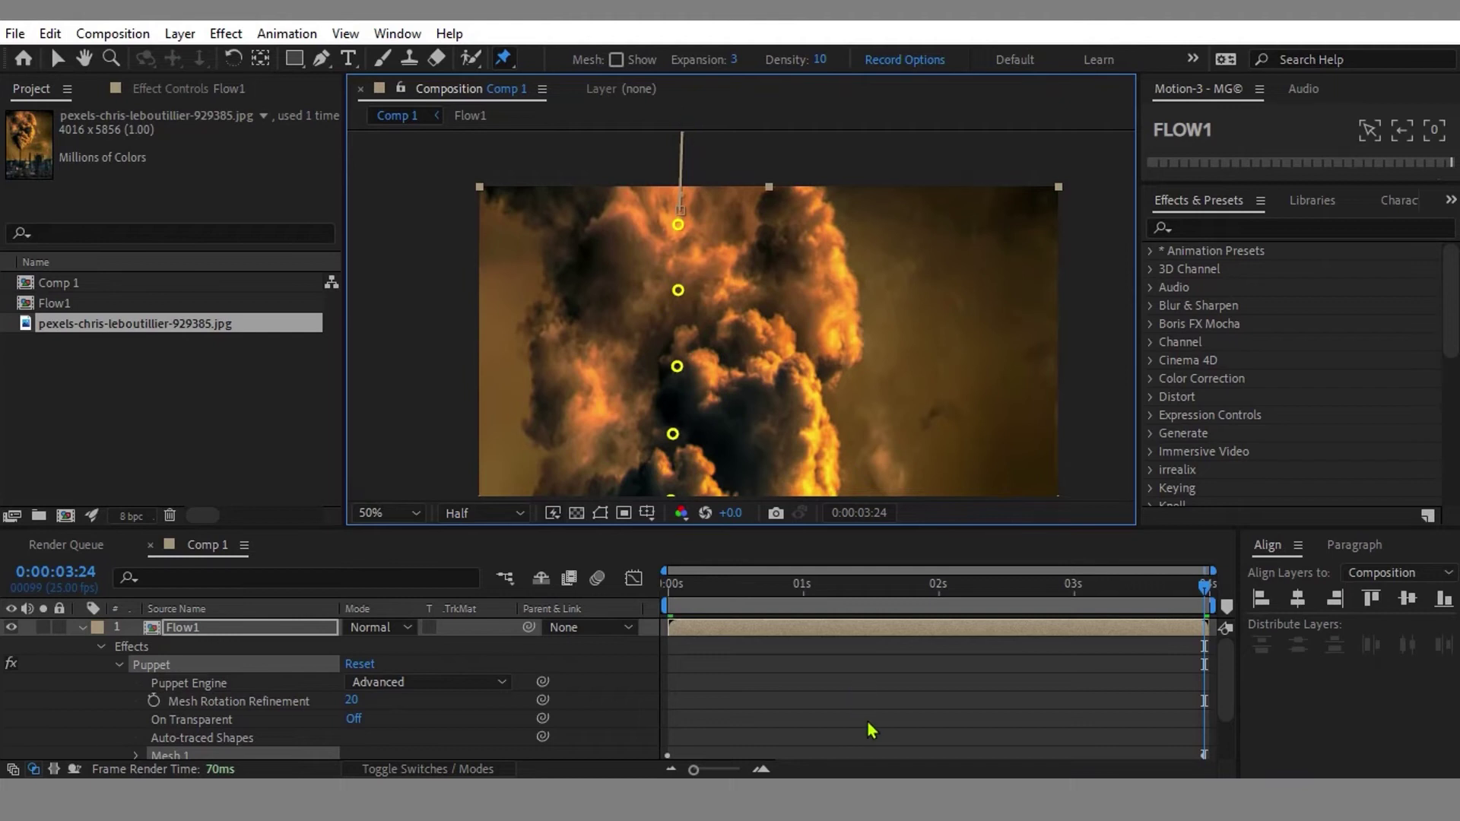
key("Home")
left_click(384, 515)
left_click(392, 122)
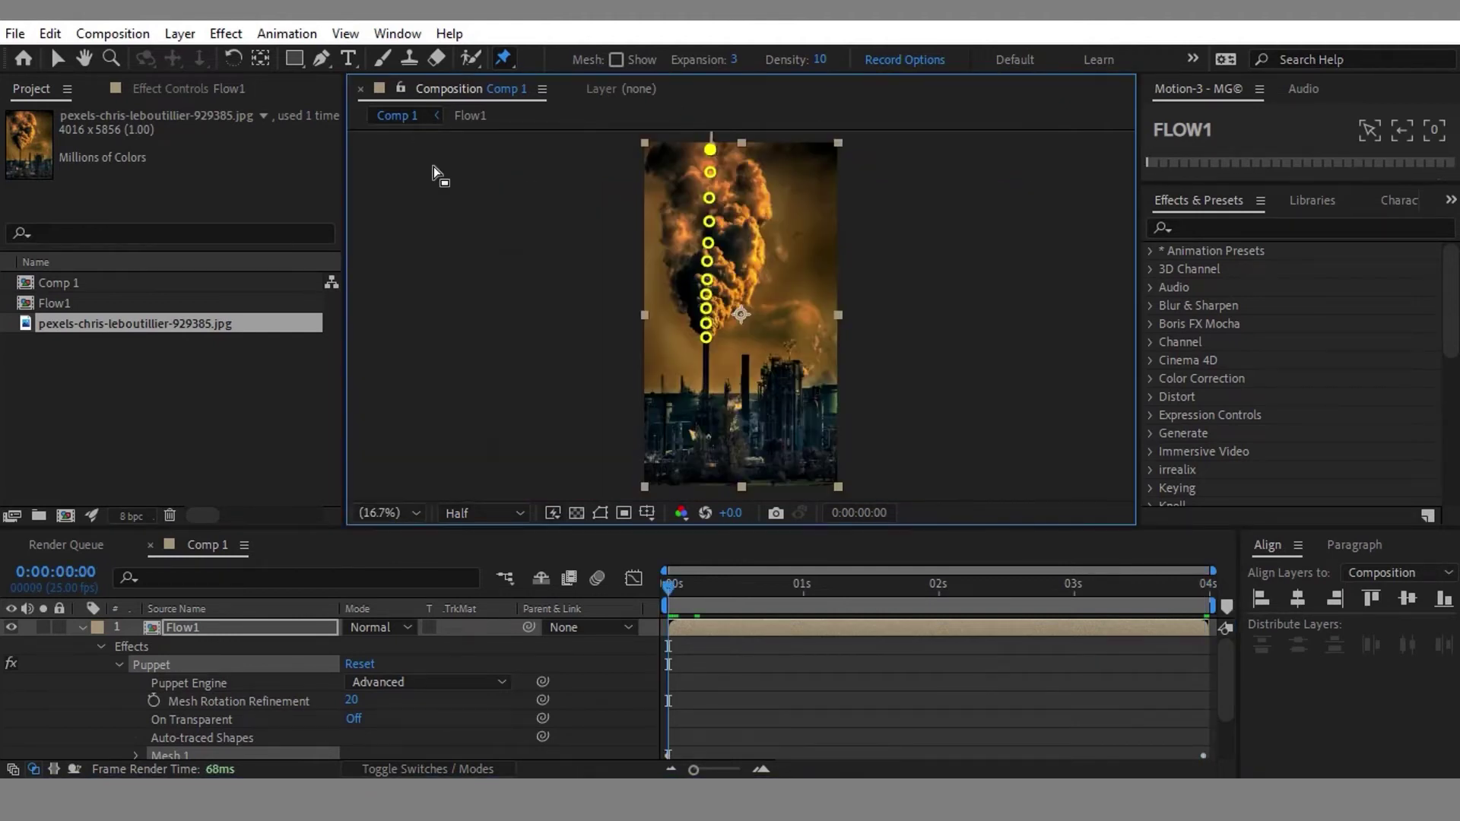
key("space")
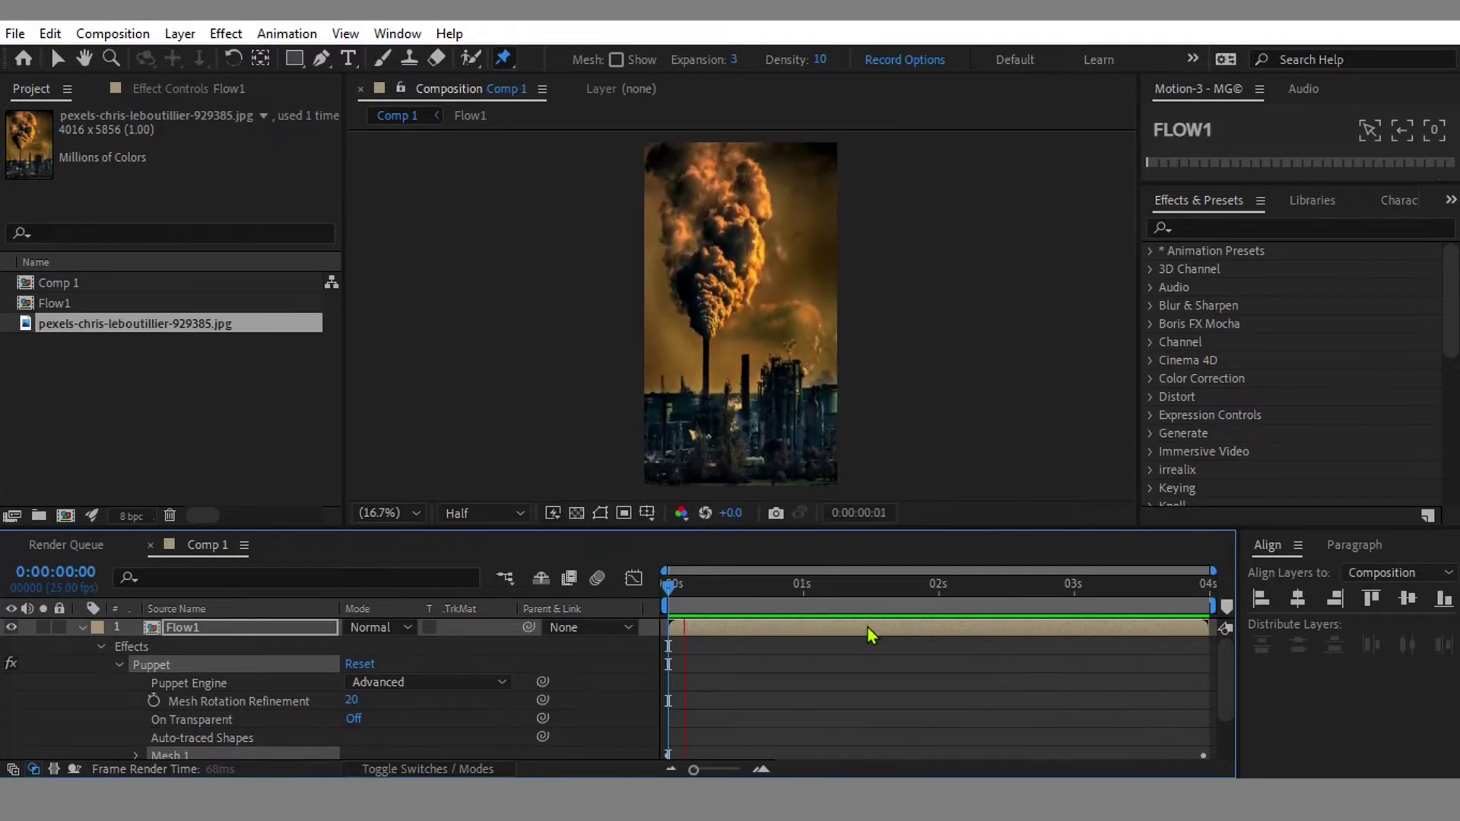
key("space")
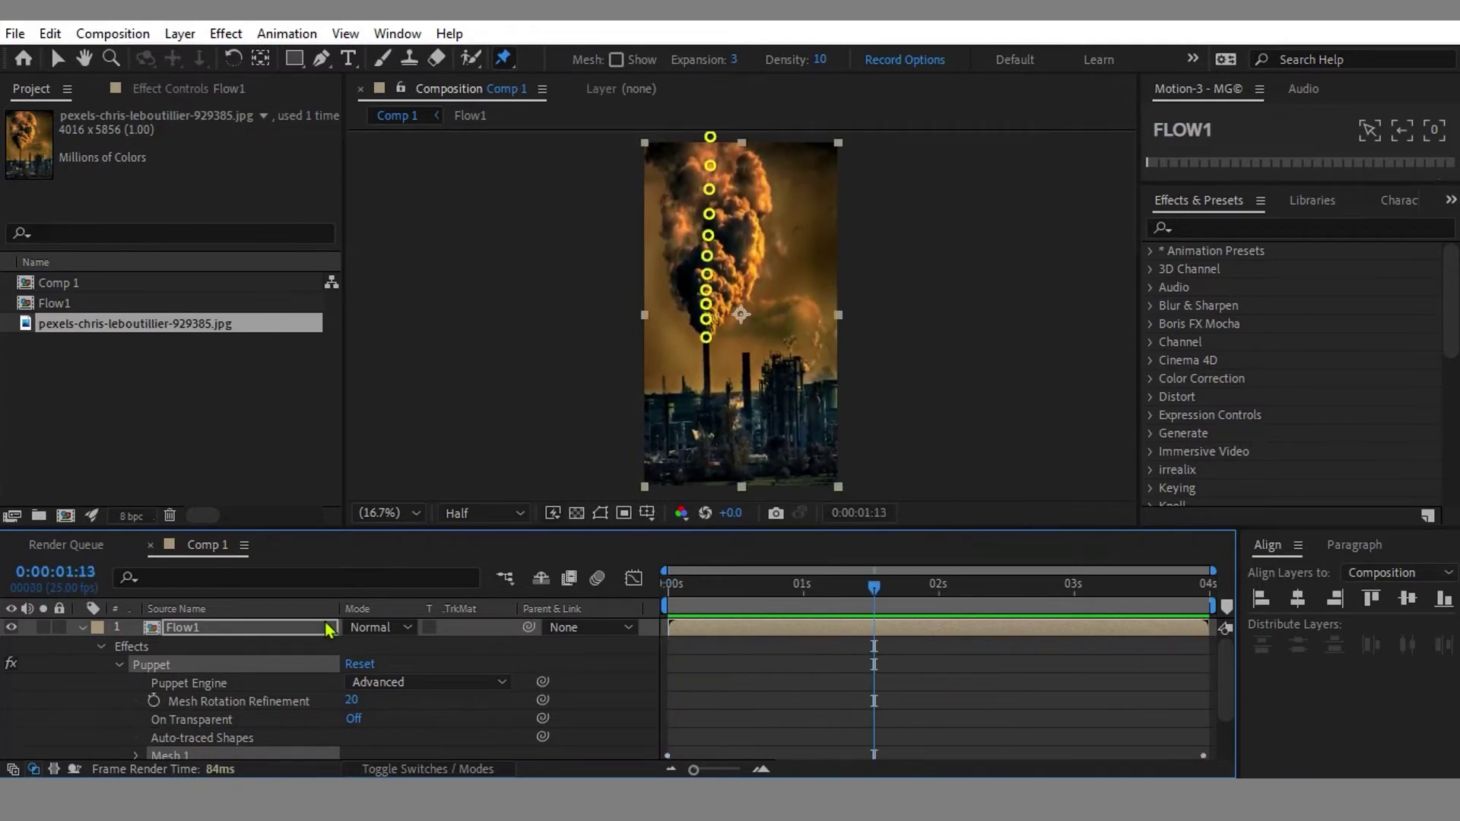
Step: Duplicate Flow1 twice and move layer 2 above layer 1 in the stack
left_click(81, 627)
key("ctrl+d")
left_click(171, 651)
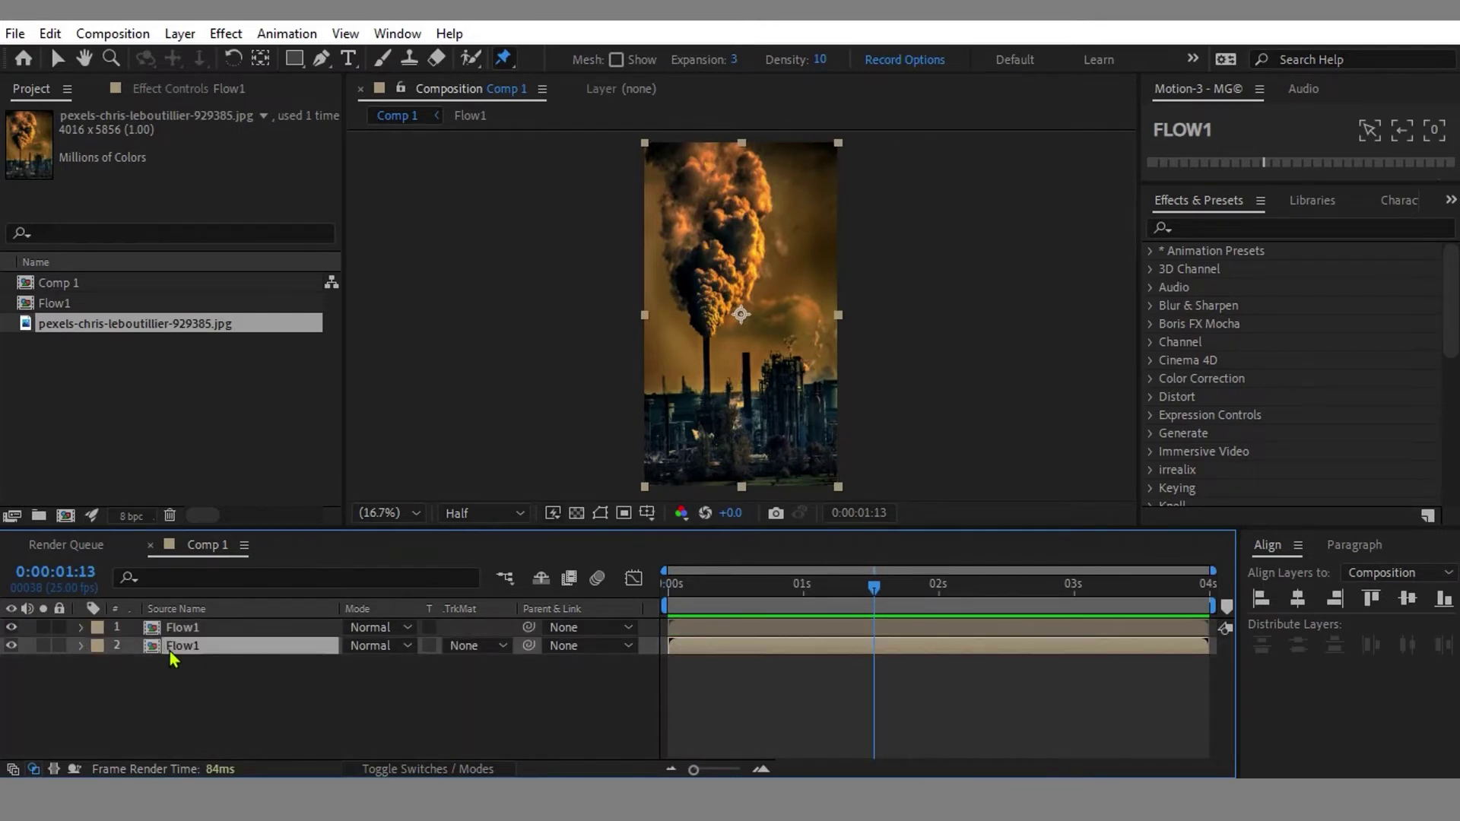
key("ctrl+d")
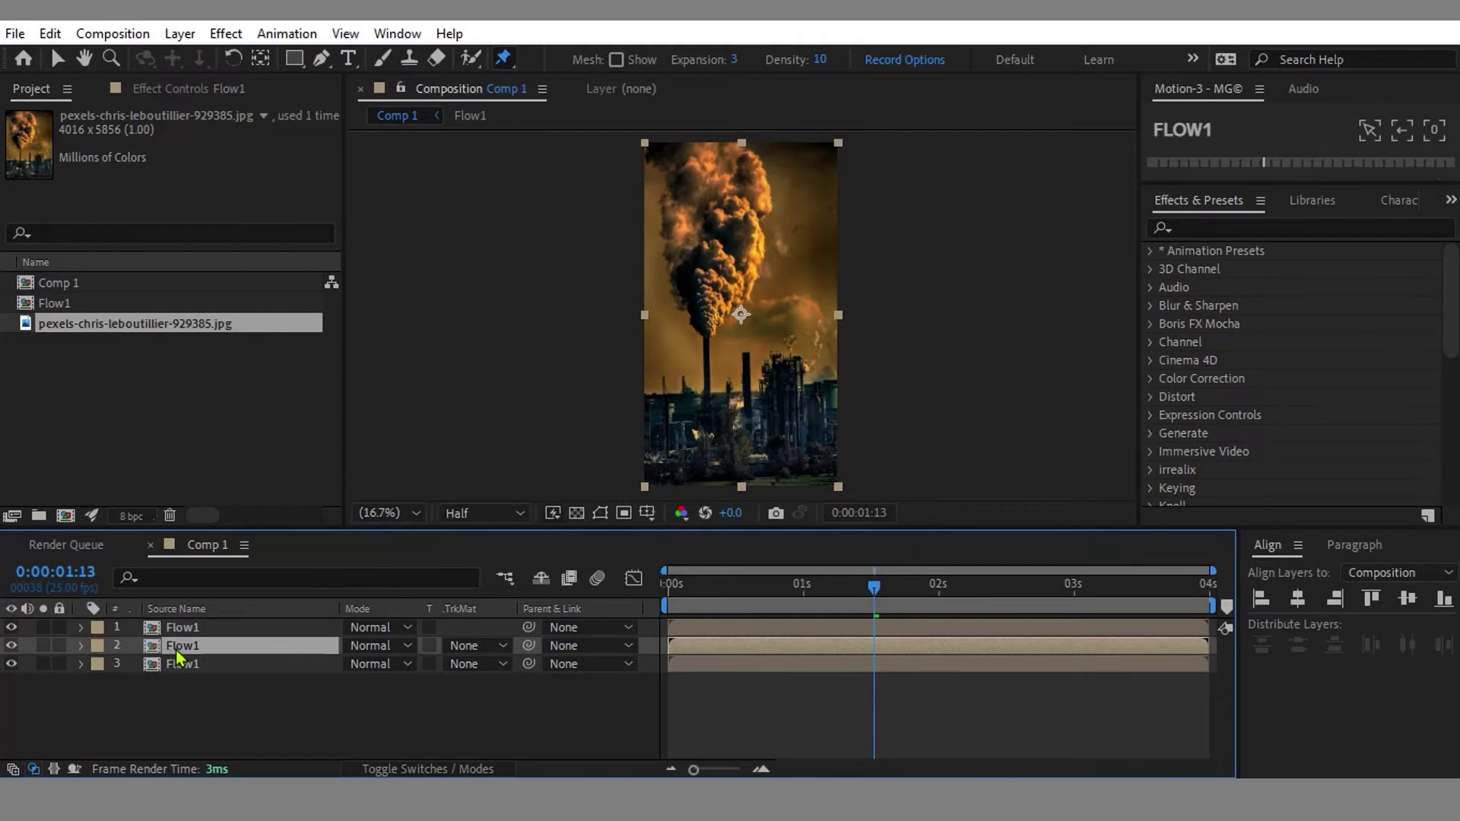
left_click_drag(176, 649, 176, 623)
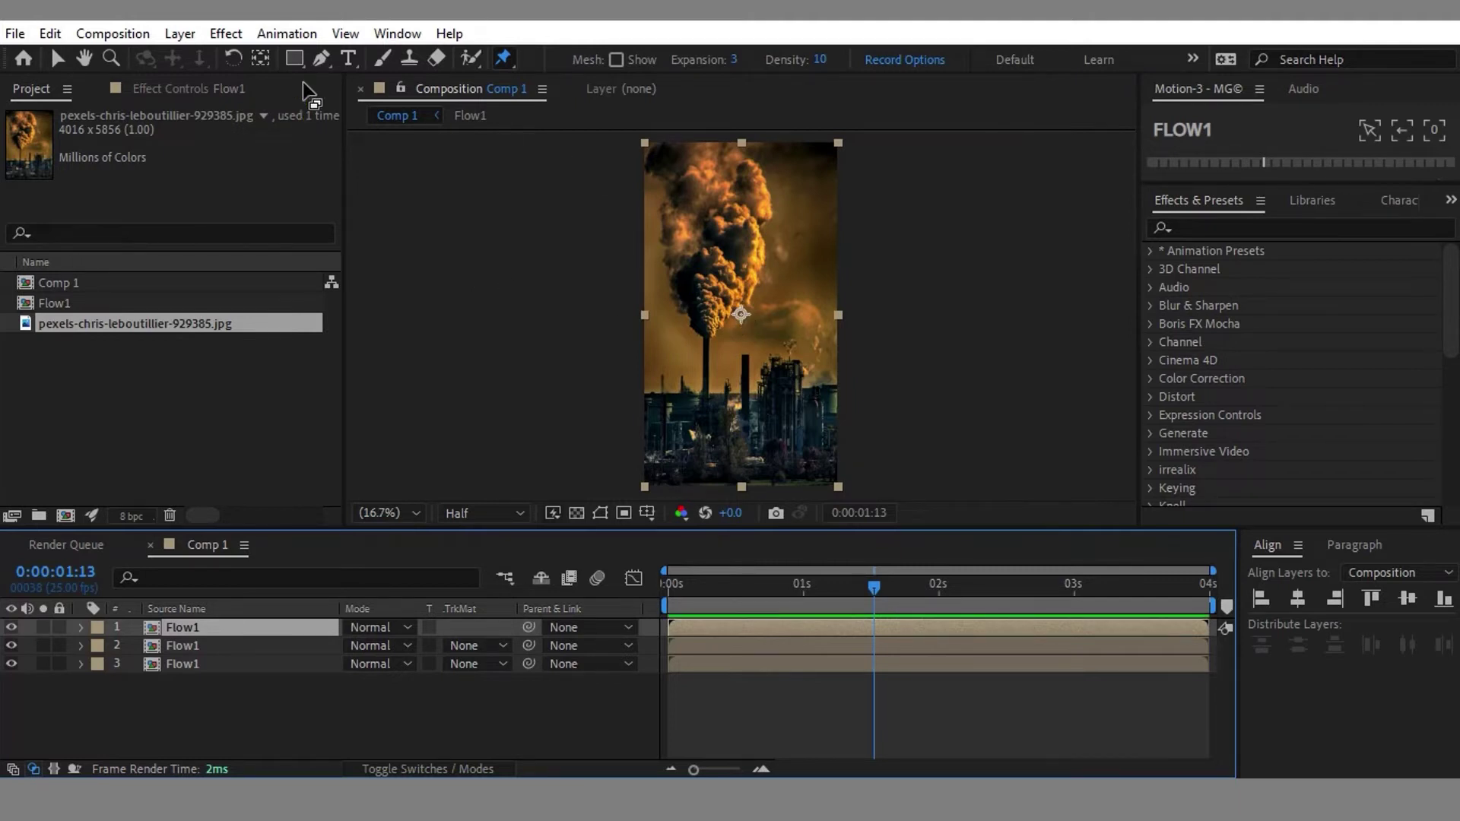
Step: Start a Pen mask at the chimney top and trace up the smoke's right edge
left_click(319, 65)
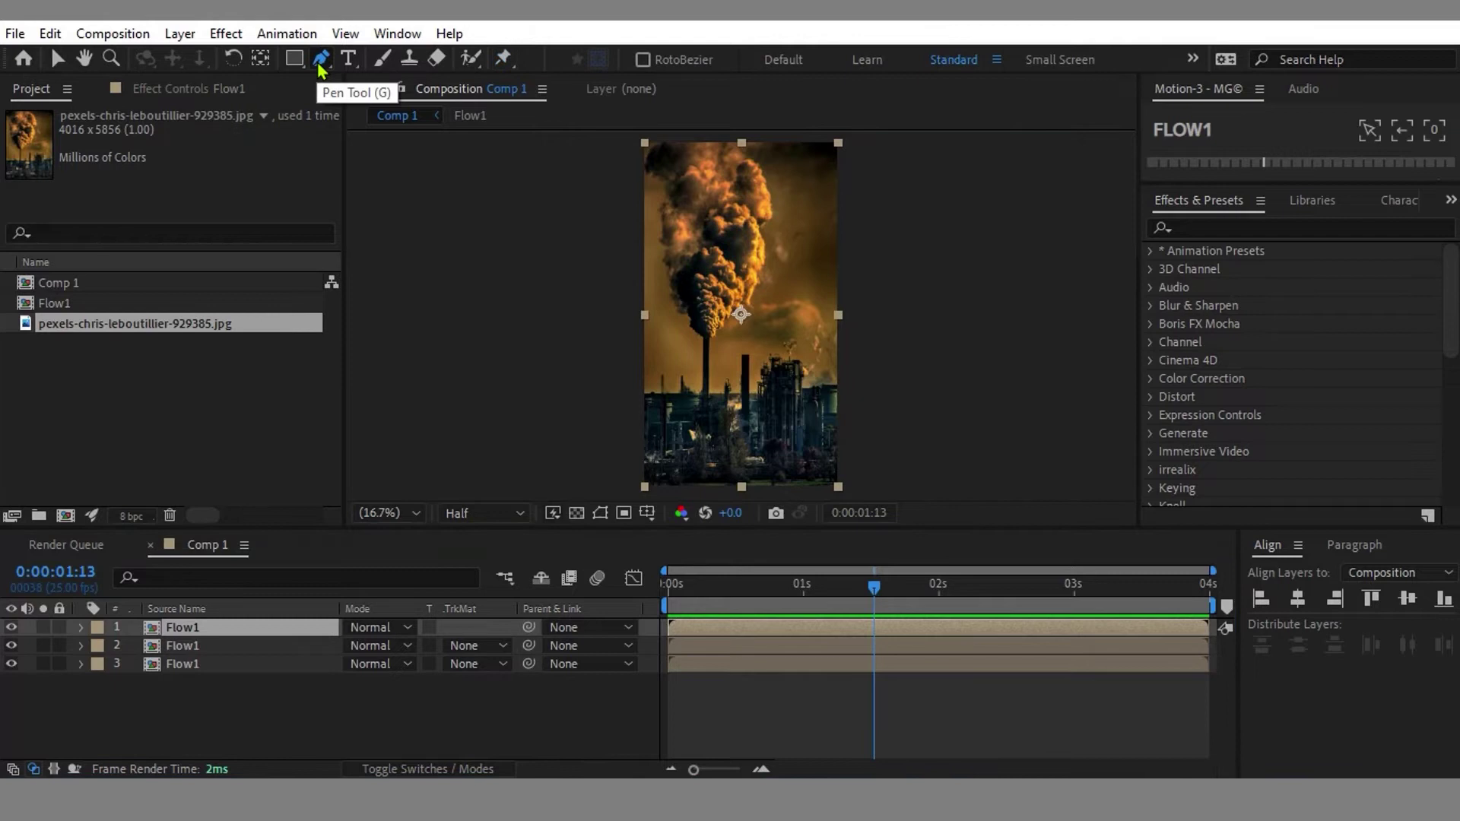
left_click(321, 59)
key("period")
key("period")
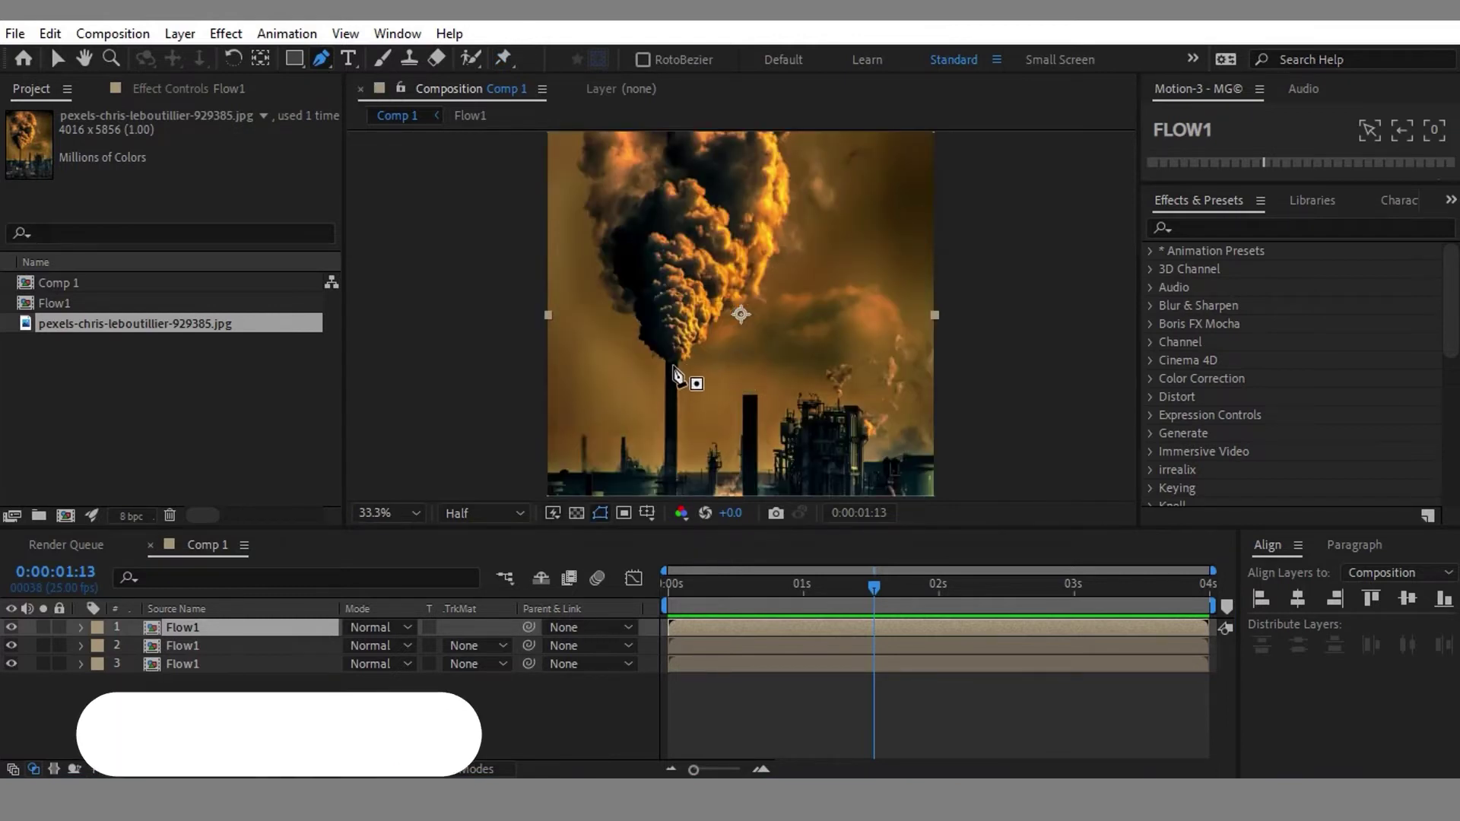
left_click(679, 365)
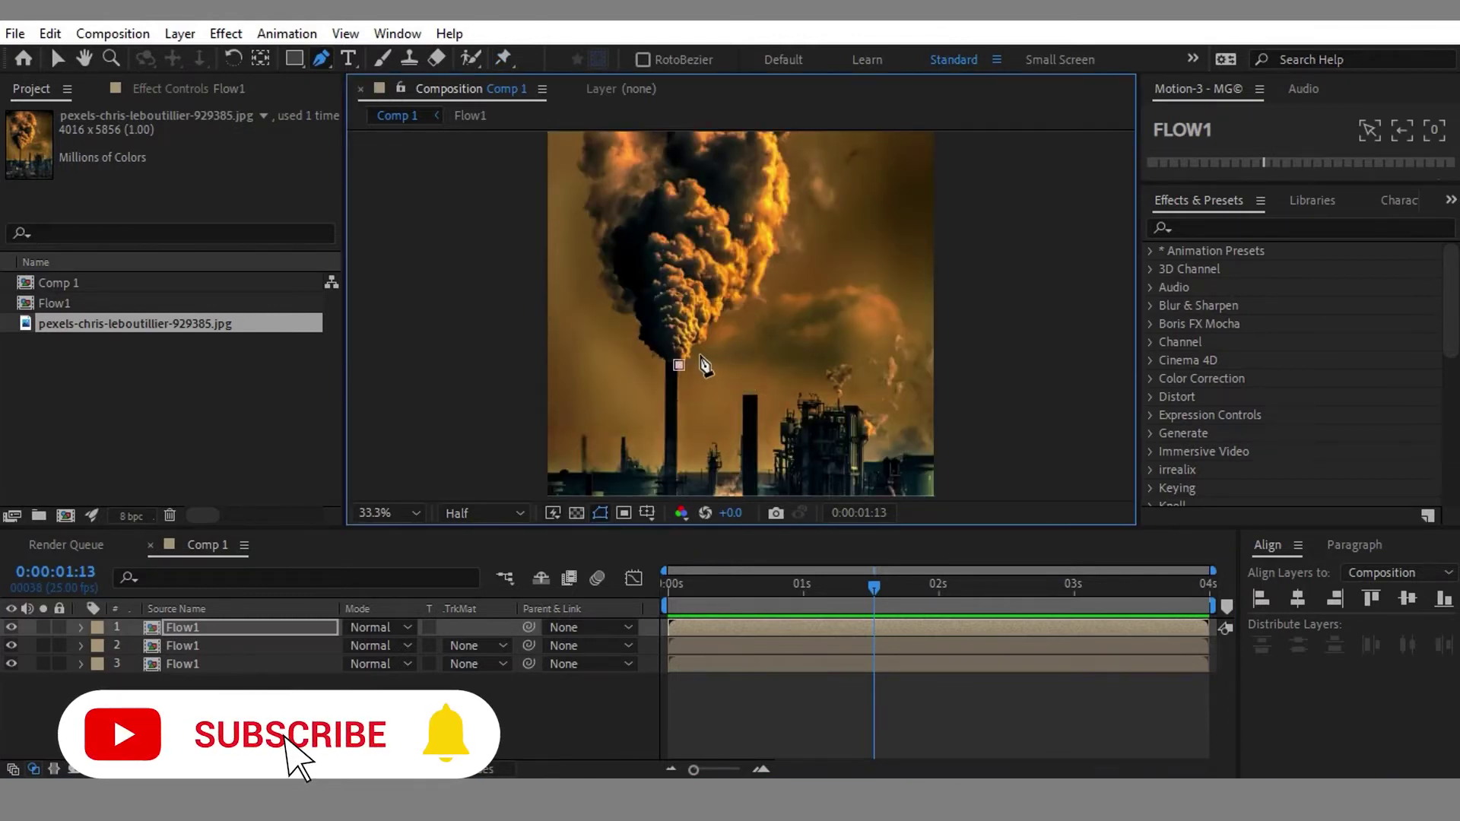
left_click(696, 352)
left_click(712, 335)
left_click(750, 307)
left_click(775, 265)
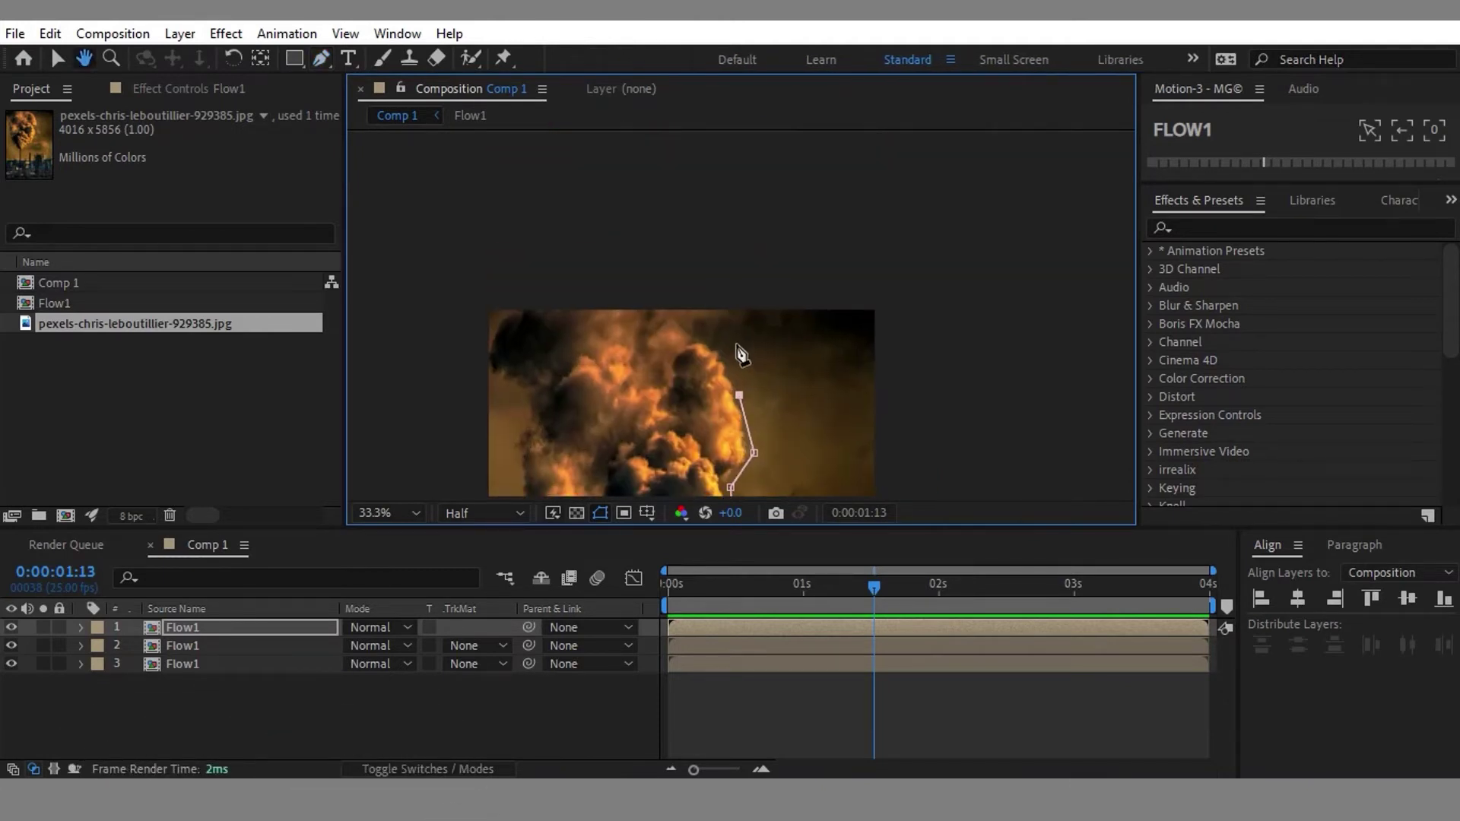
left_click(704, 303)
left_click(912, 302)
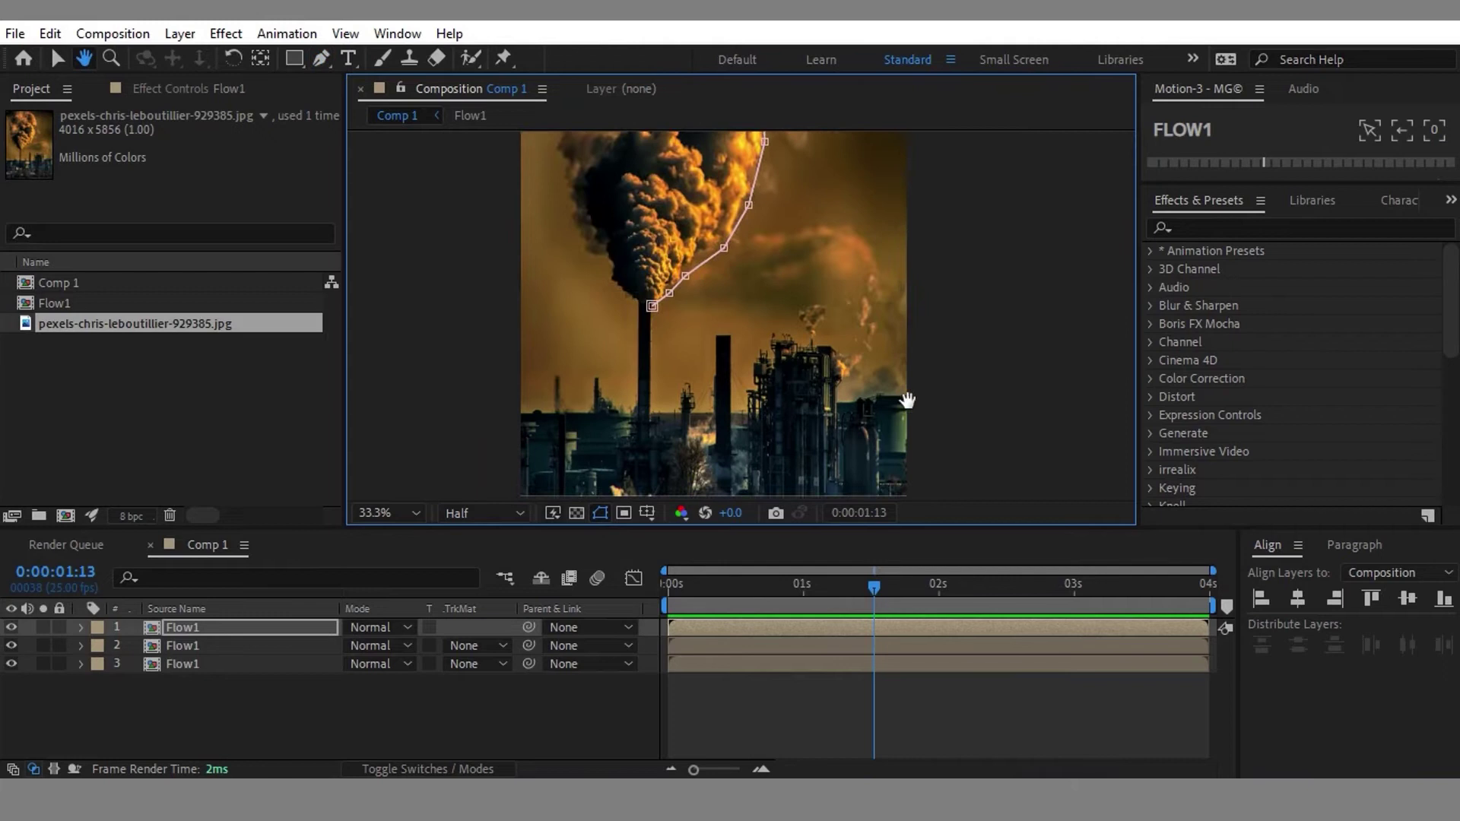
Step: Trace the smoke's left side down to the chimney and close the mask
key("g")
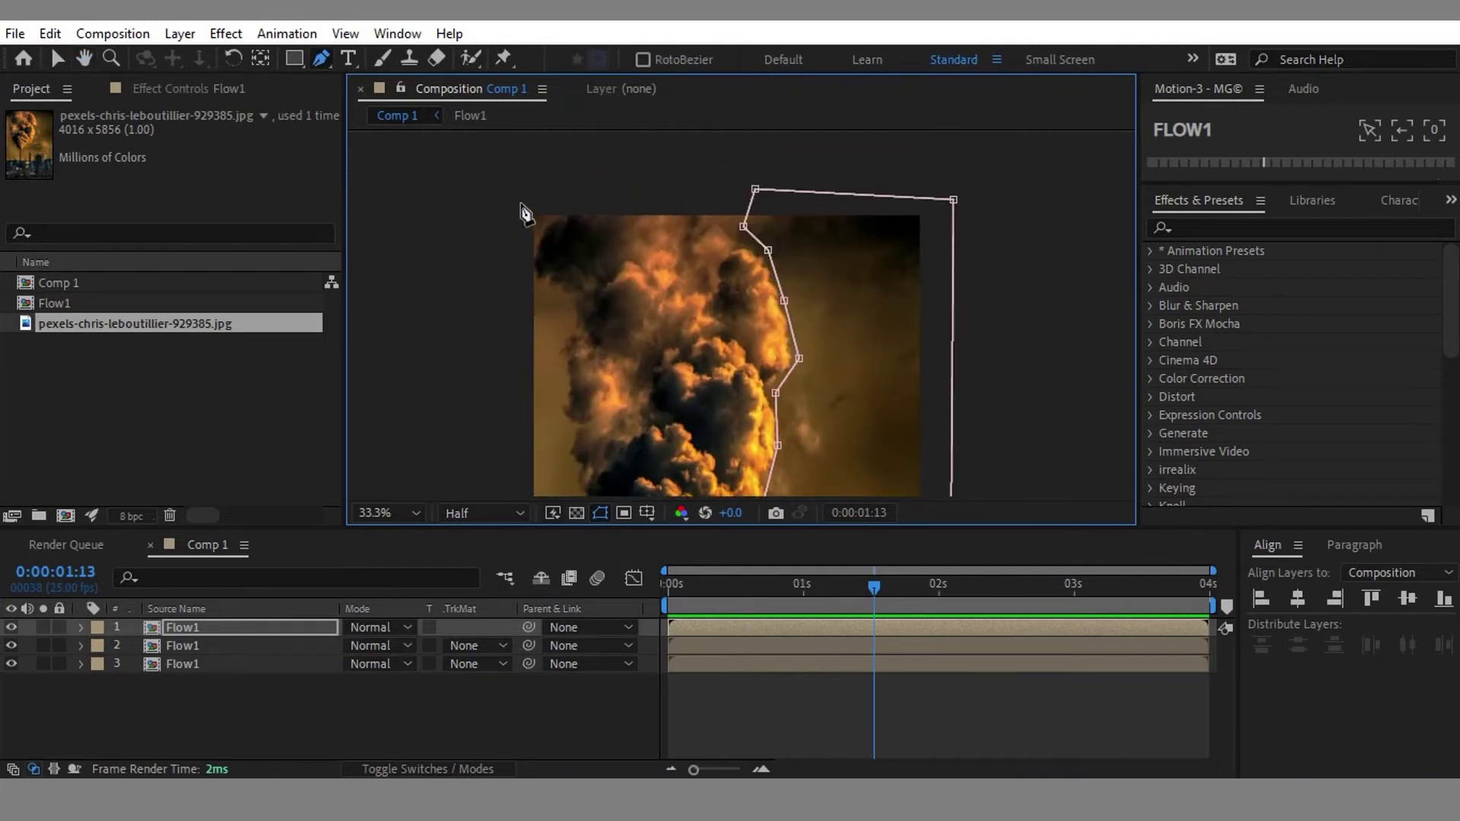
left_click(519, 202)
left_click(567, 201)
left_click(540, 245)
left_click(577, 310)
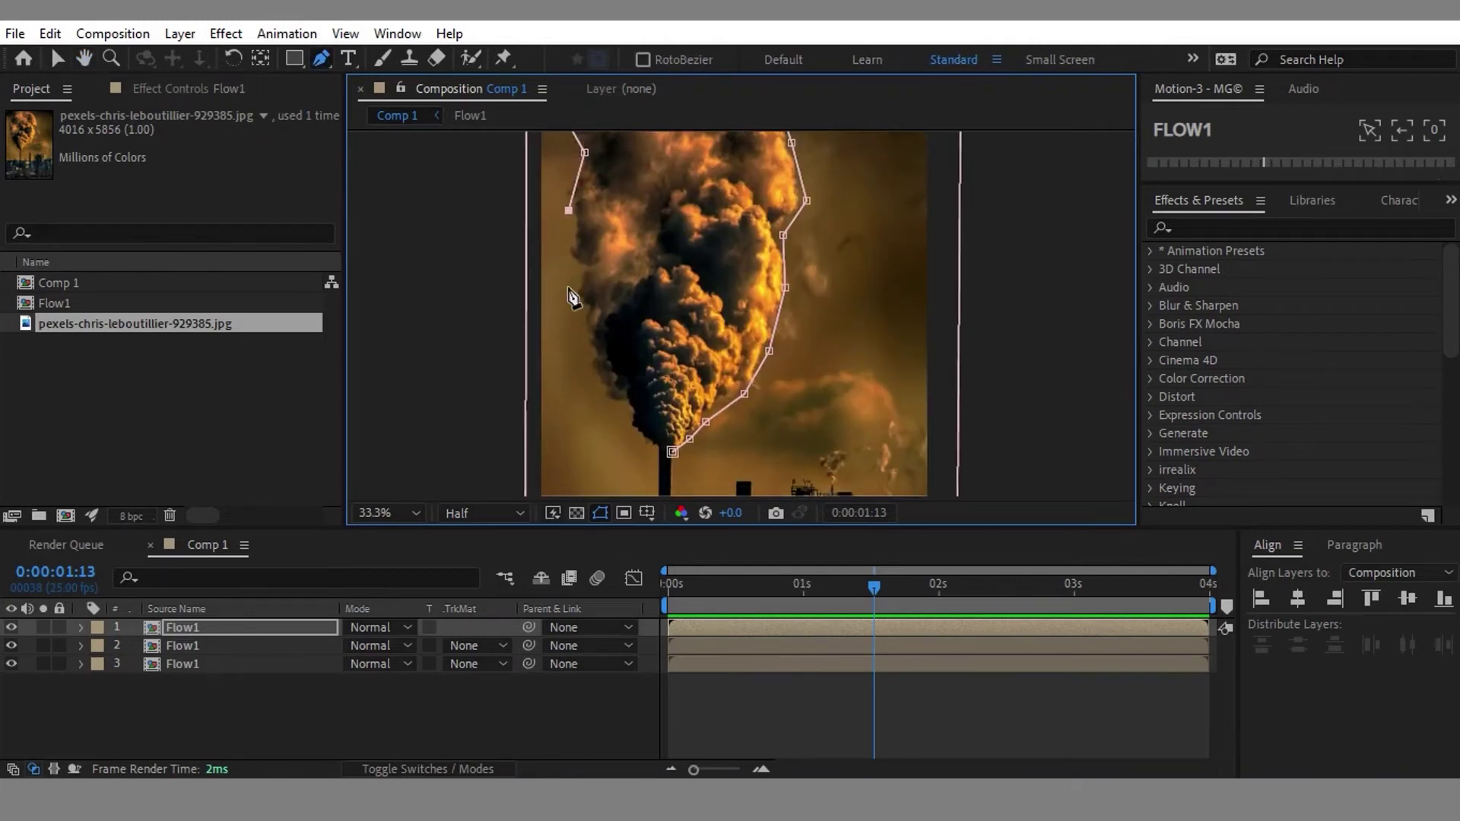
left_click(576, 318)
left_click(611, 405)
left_click(650, 448)
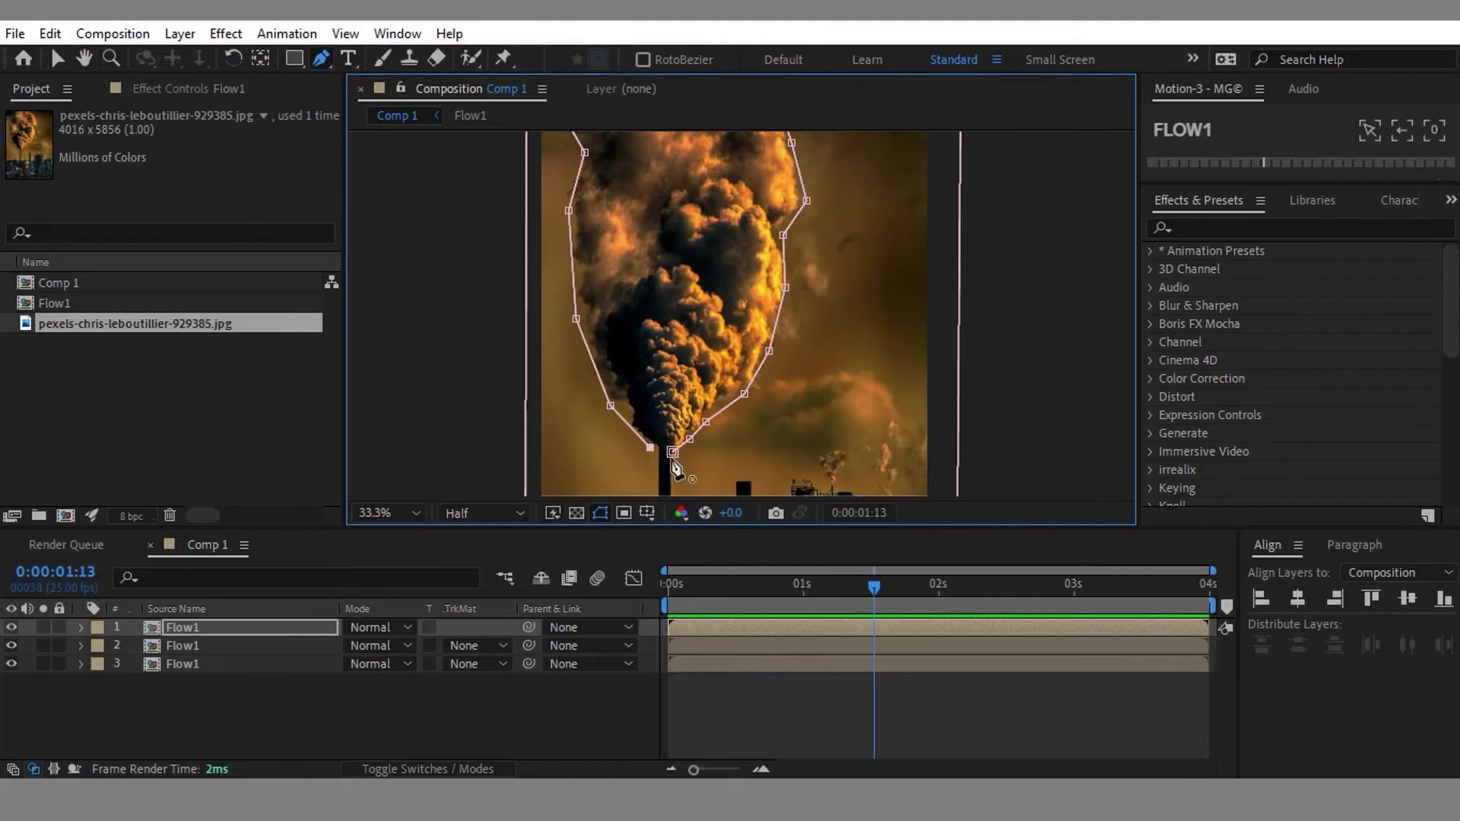
left_click(673, 454)
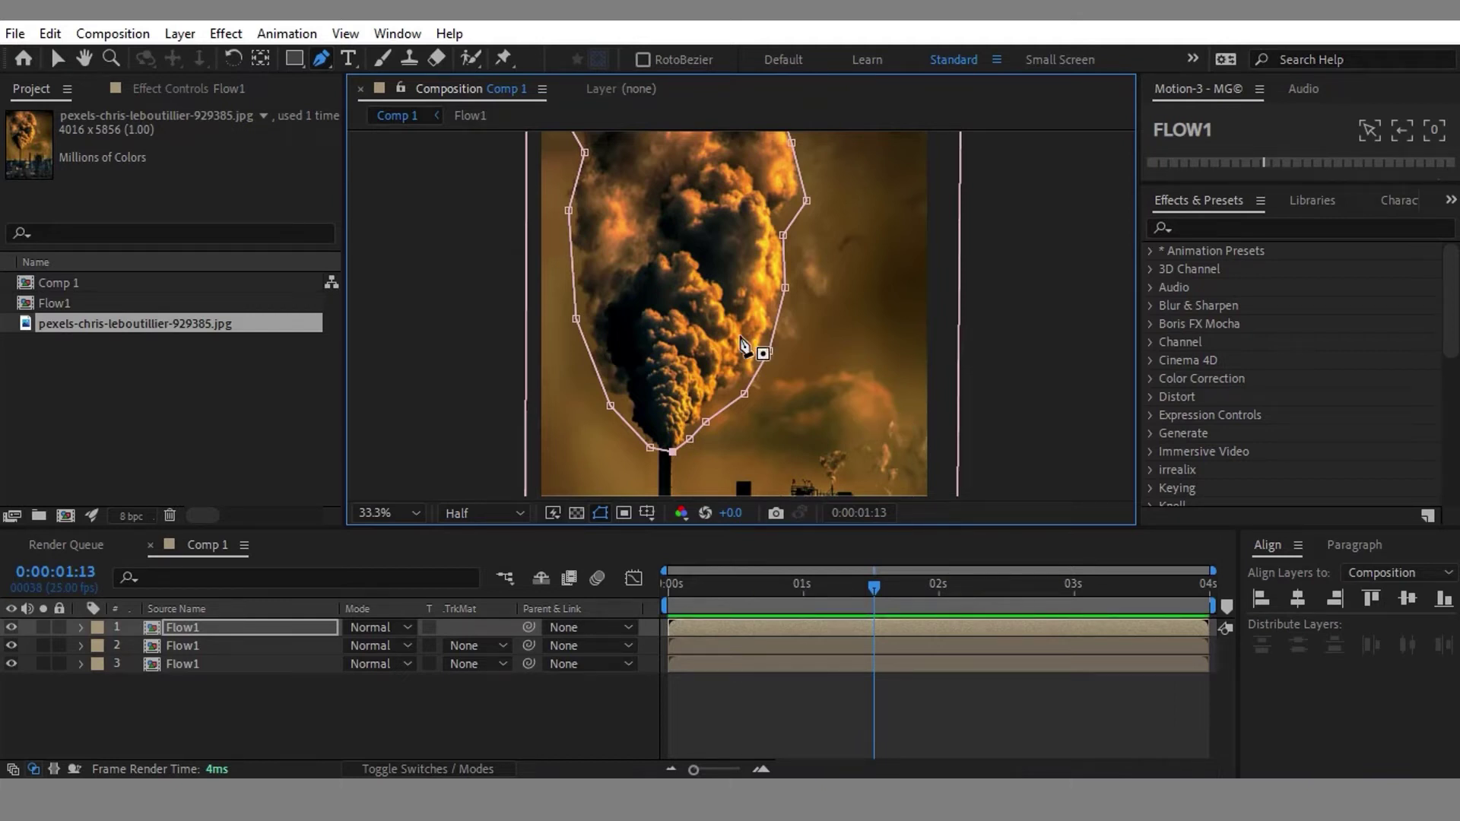
Step: Deselect the layers and scrub the timeline to preview the masked smoke
left_click(701, 703)
left_click(671, 588)
mouse_move(673, 593)
left_mouse_down()
mouse_move(1147, 572)
mouse_move(656, 578)
left_mouse_up()
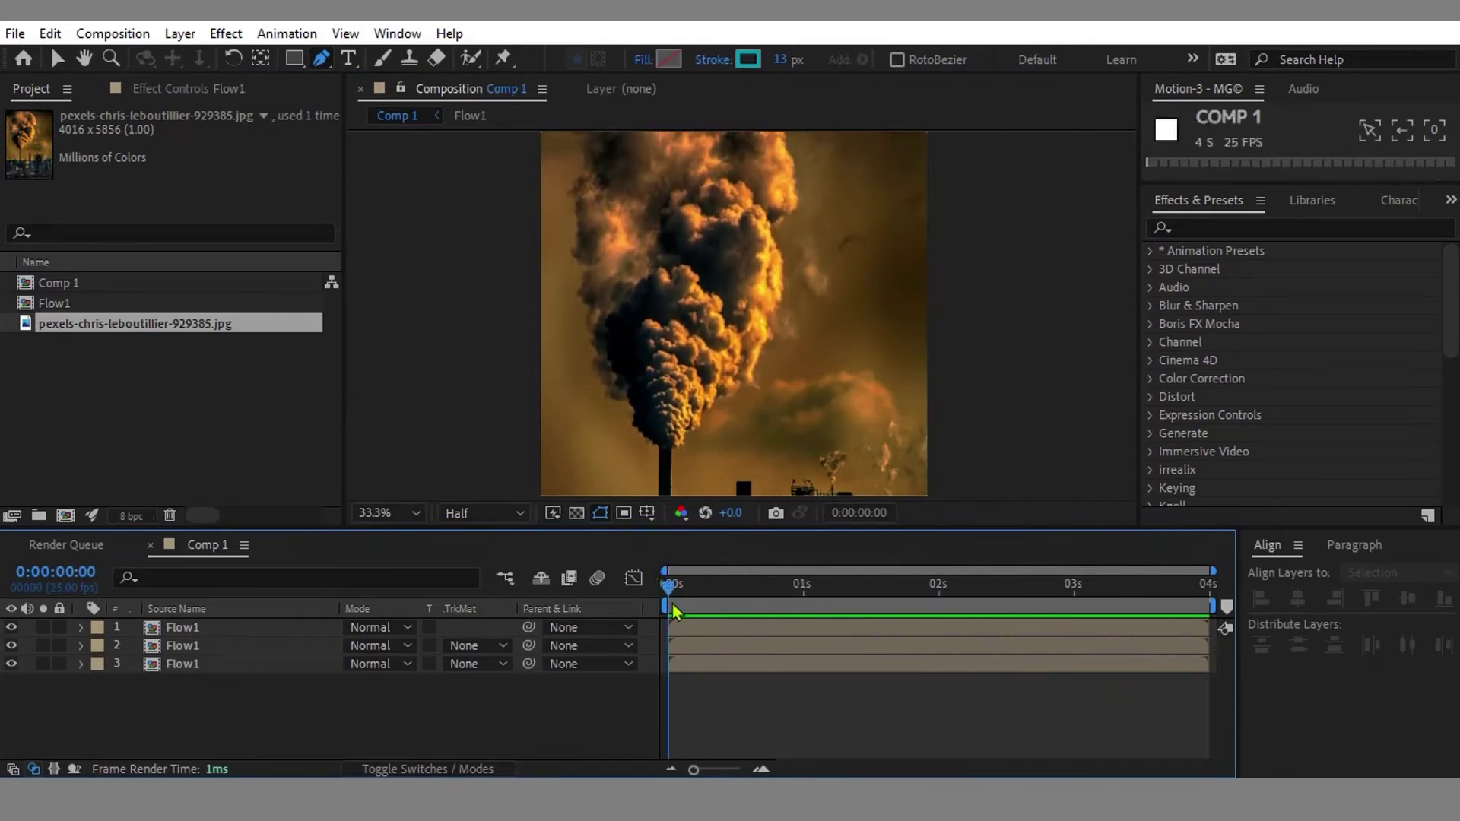
Step: Reveal Mask 1 on the top Flow1 layer and enter 20 for Mask Feather
left_click(749, 634)
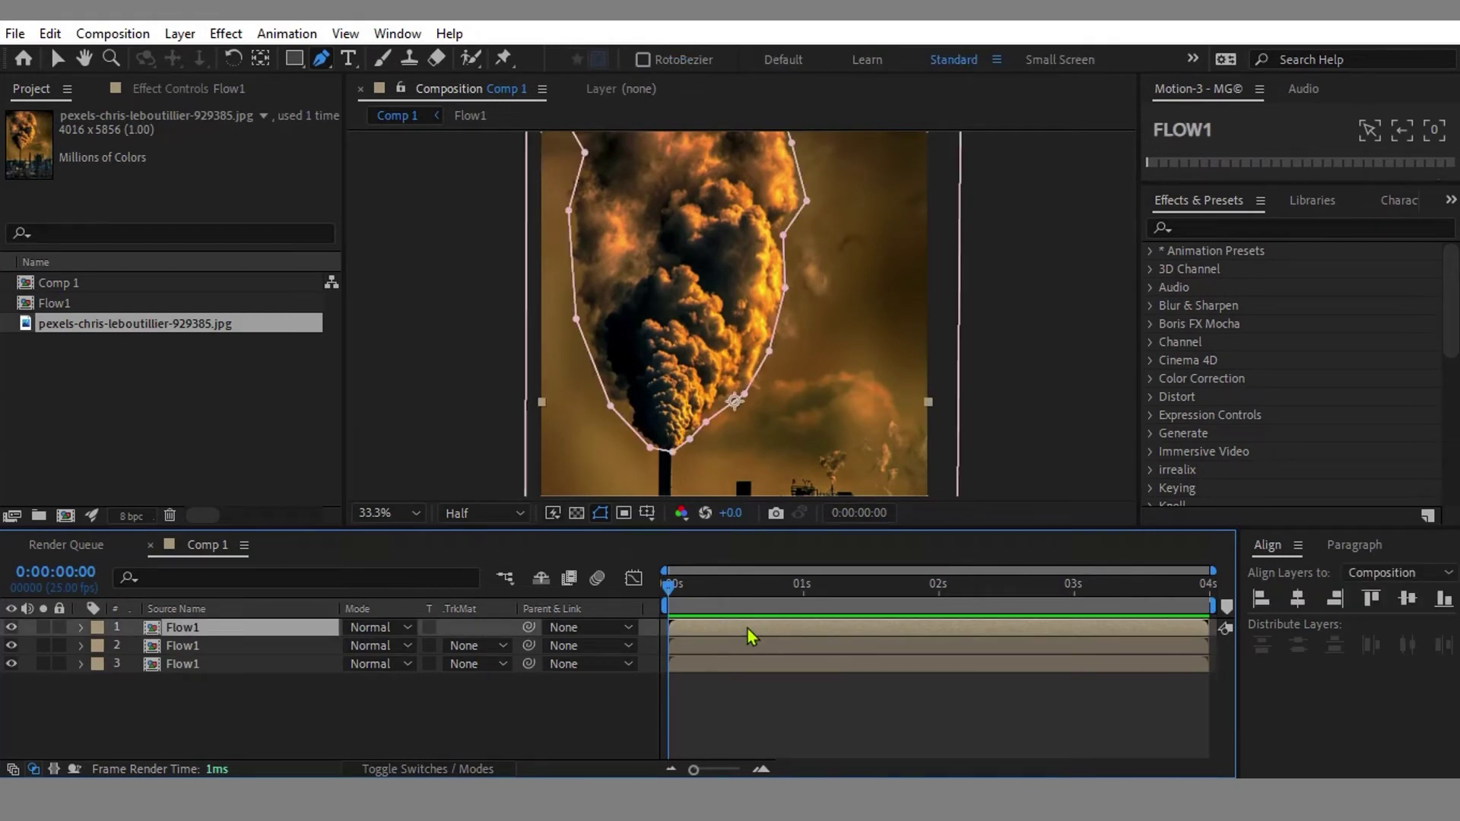
key("m")
key("m")
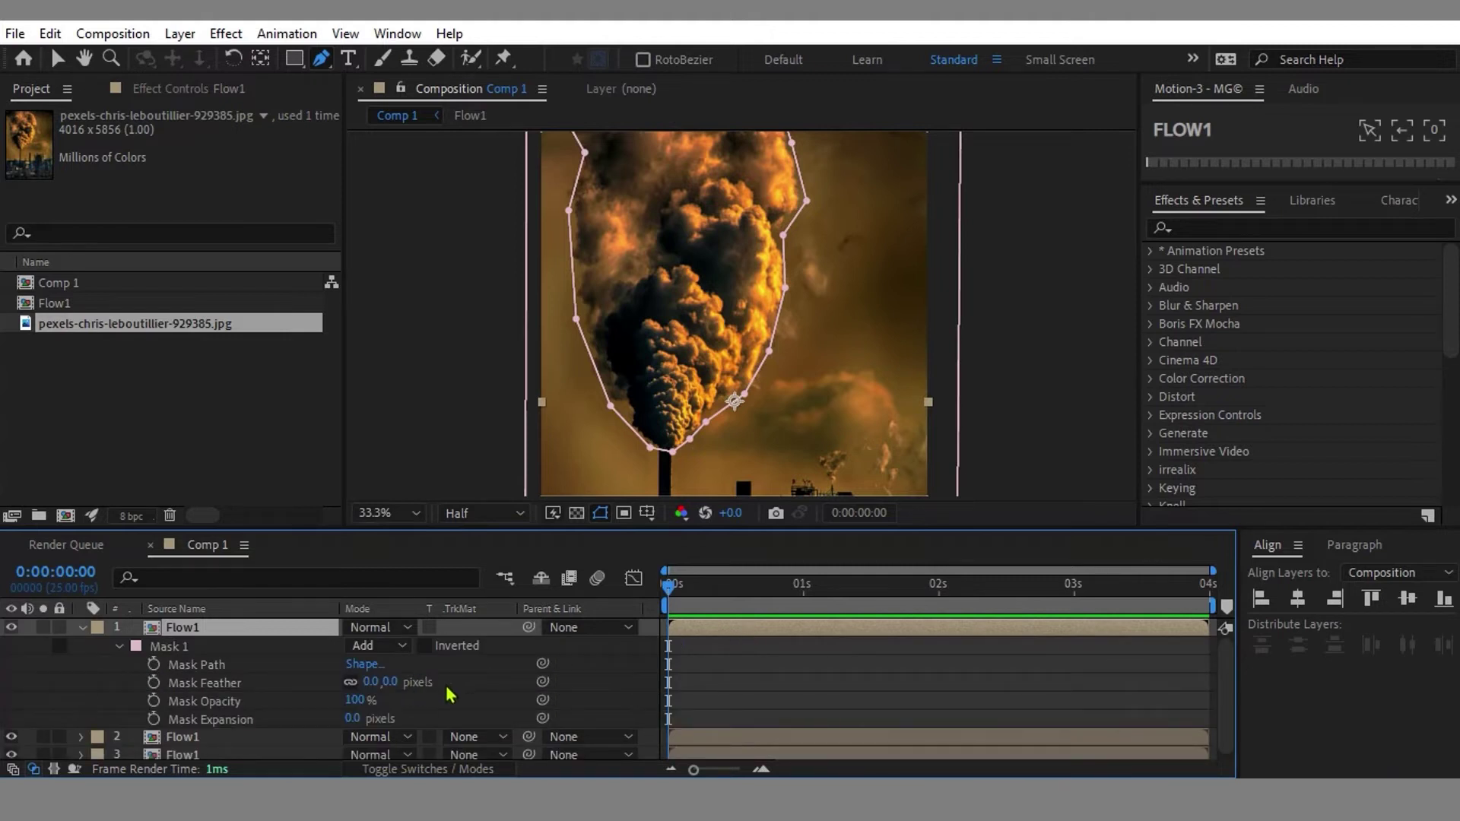
left_click(390, 683)
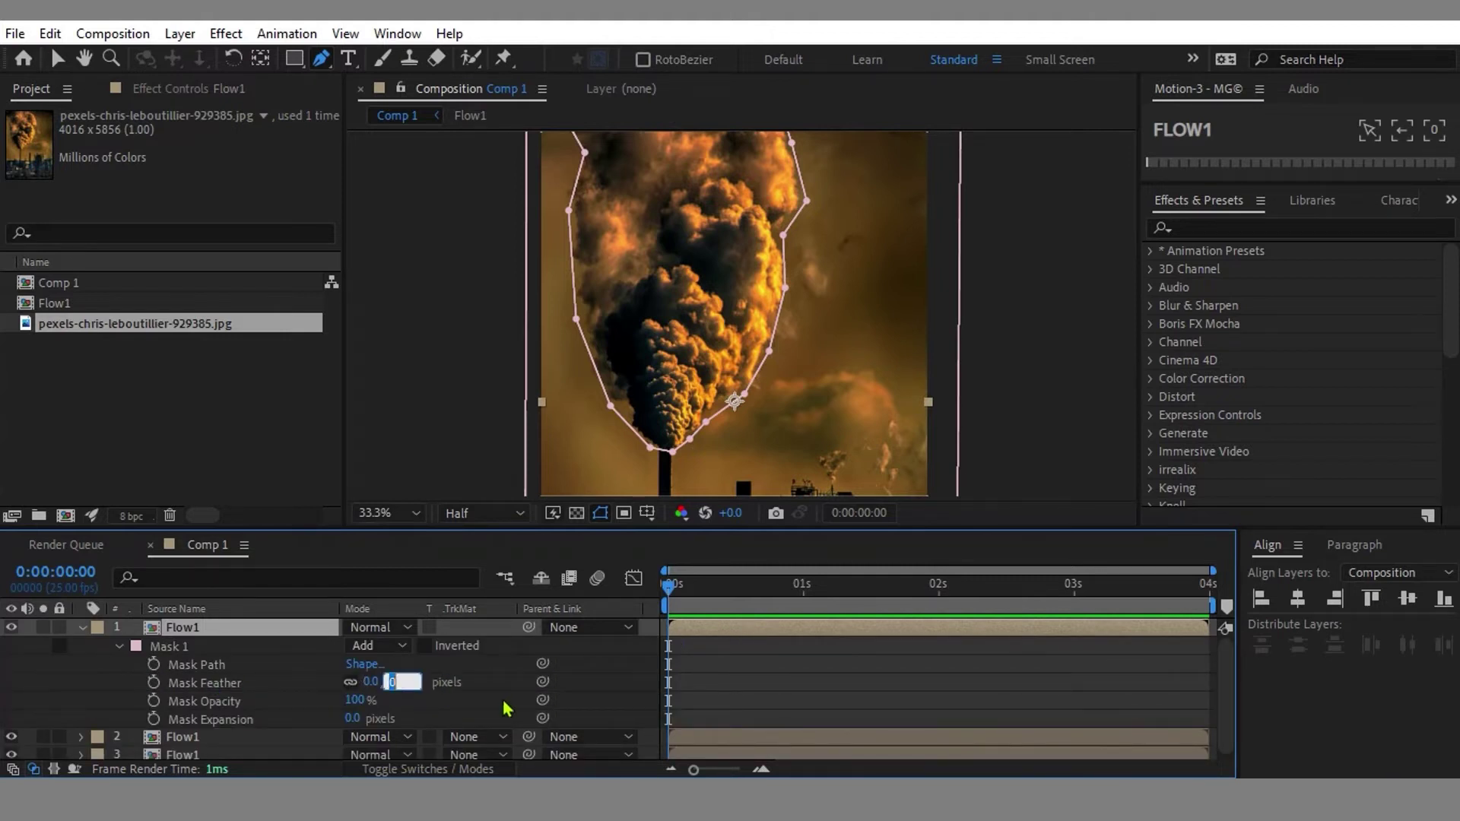
type("20")
key("Return")
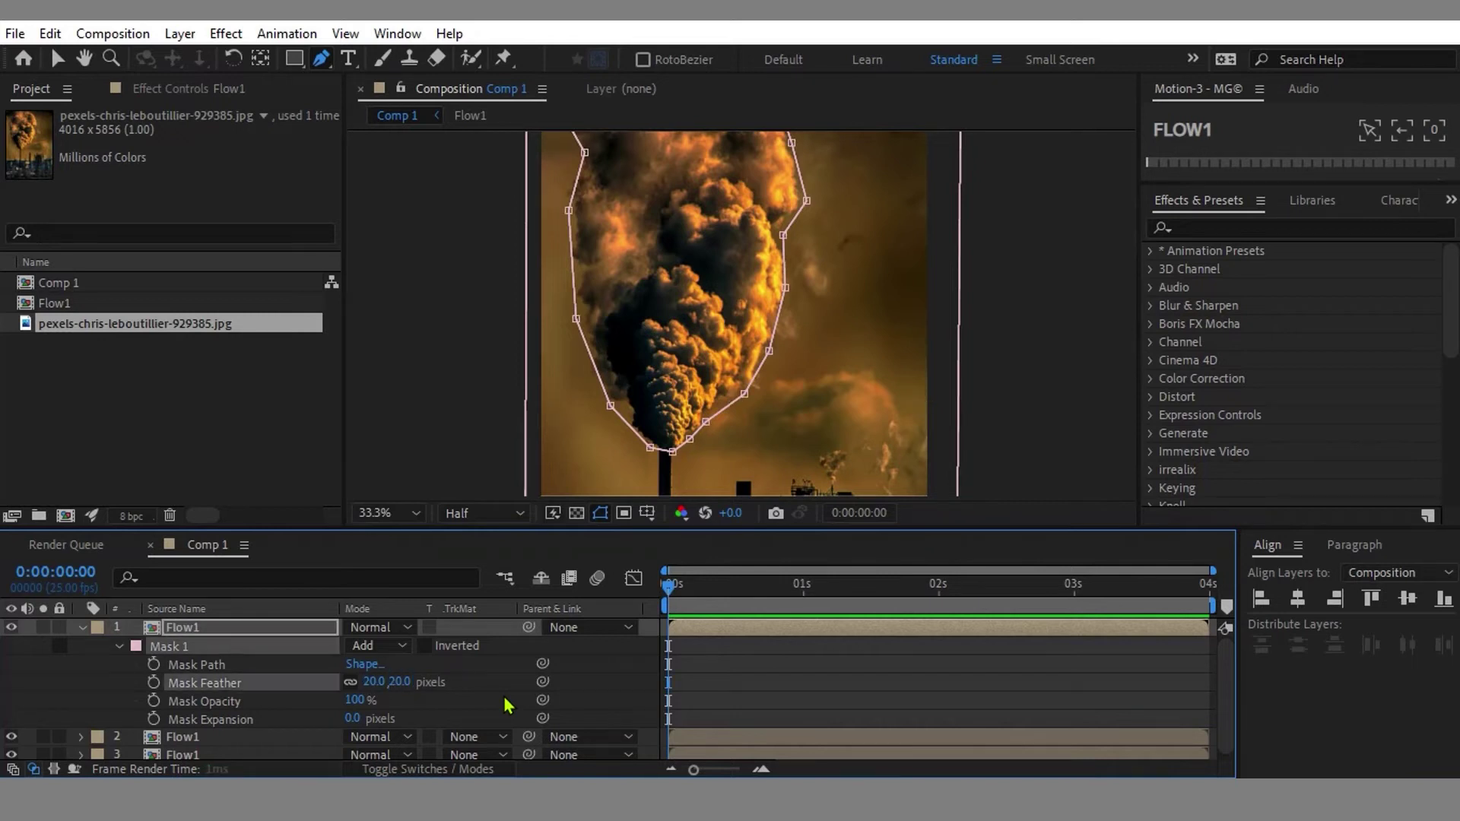
Step: Add a feather point on the mask edge with the Mask Feather Tool and nudge it up
left_click(327, 58)
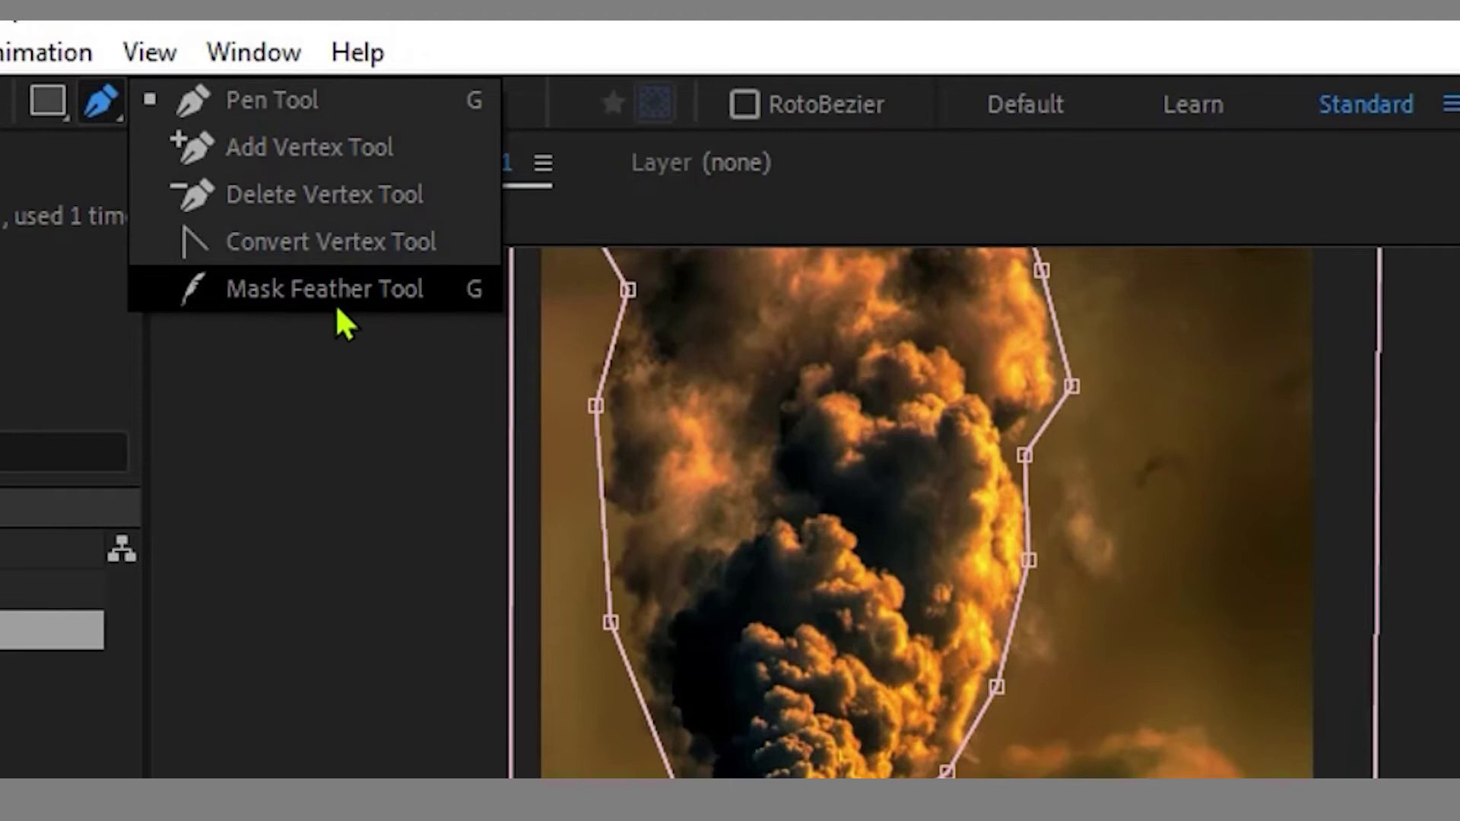
left_click(338, 289)
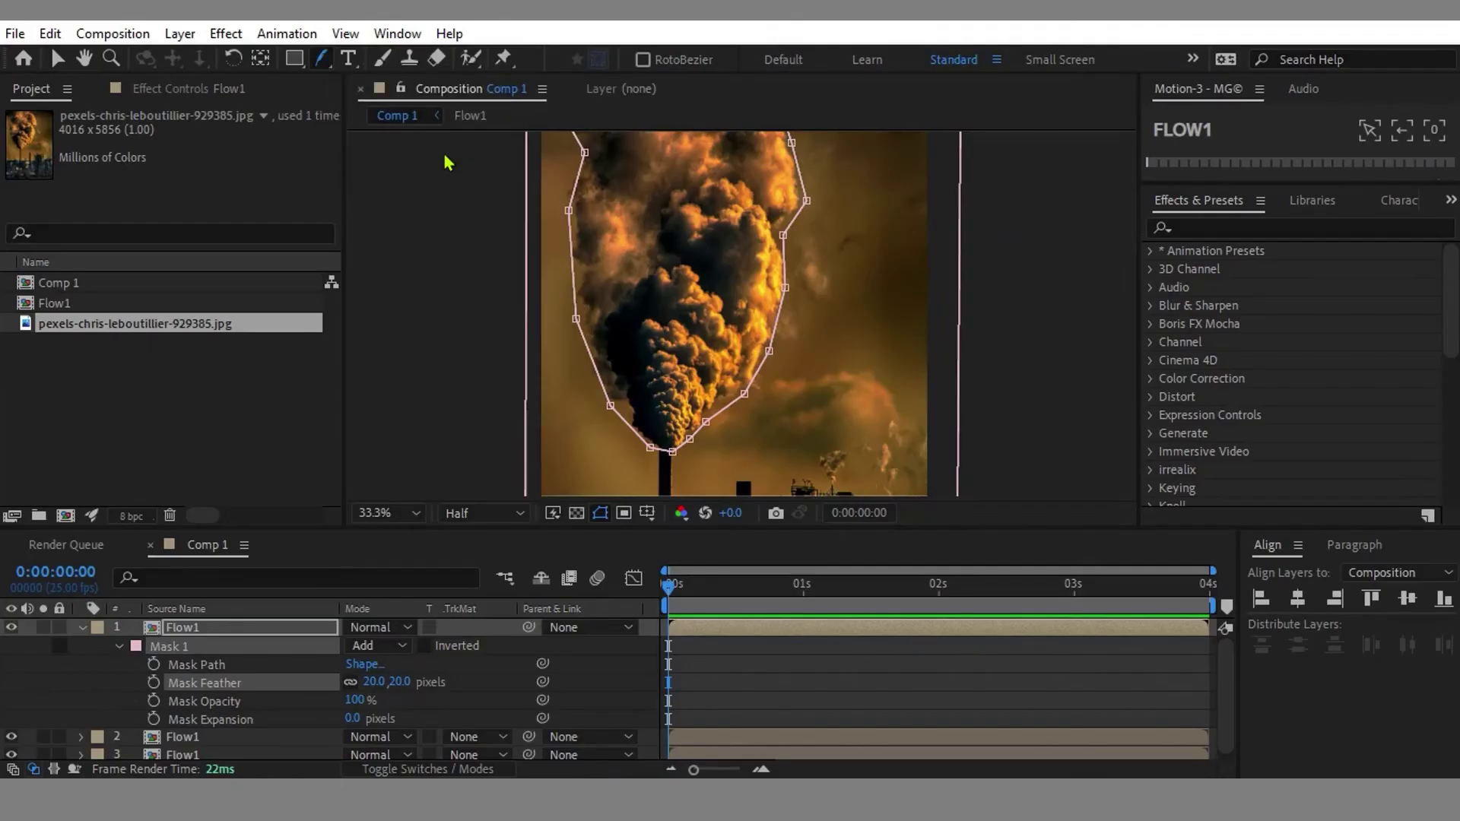
left_click(638, 426)
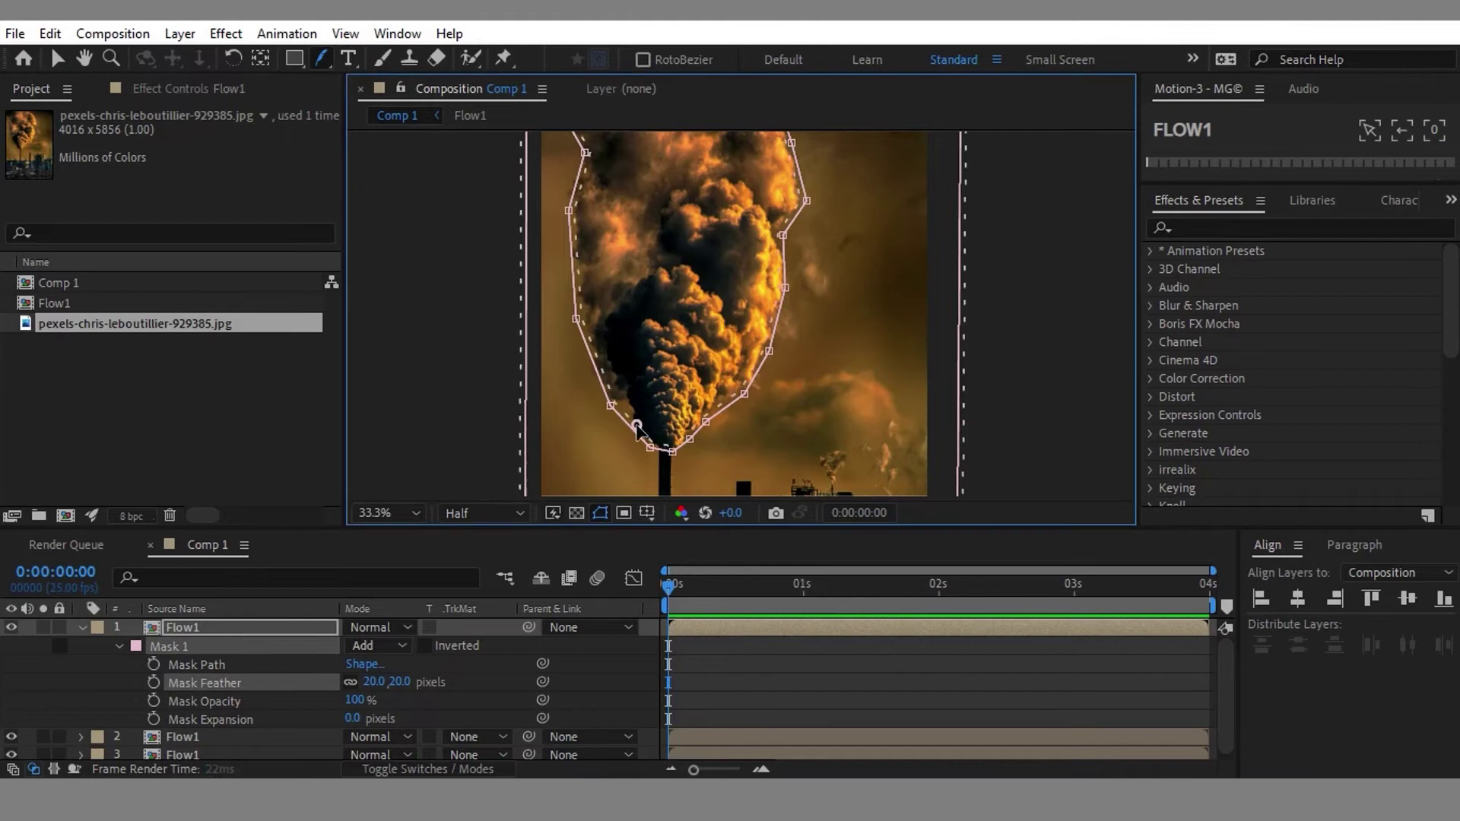
left_click_drag(637, 427, 640, 423)
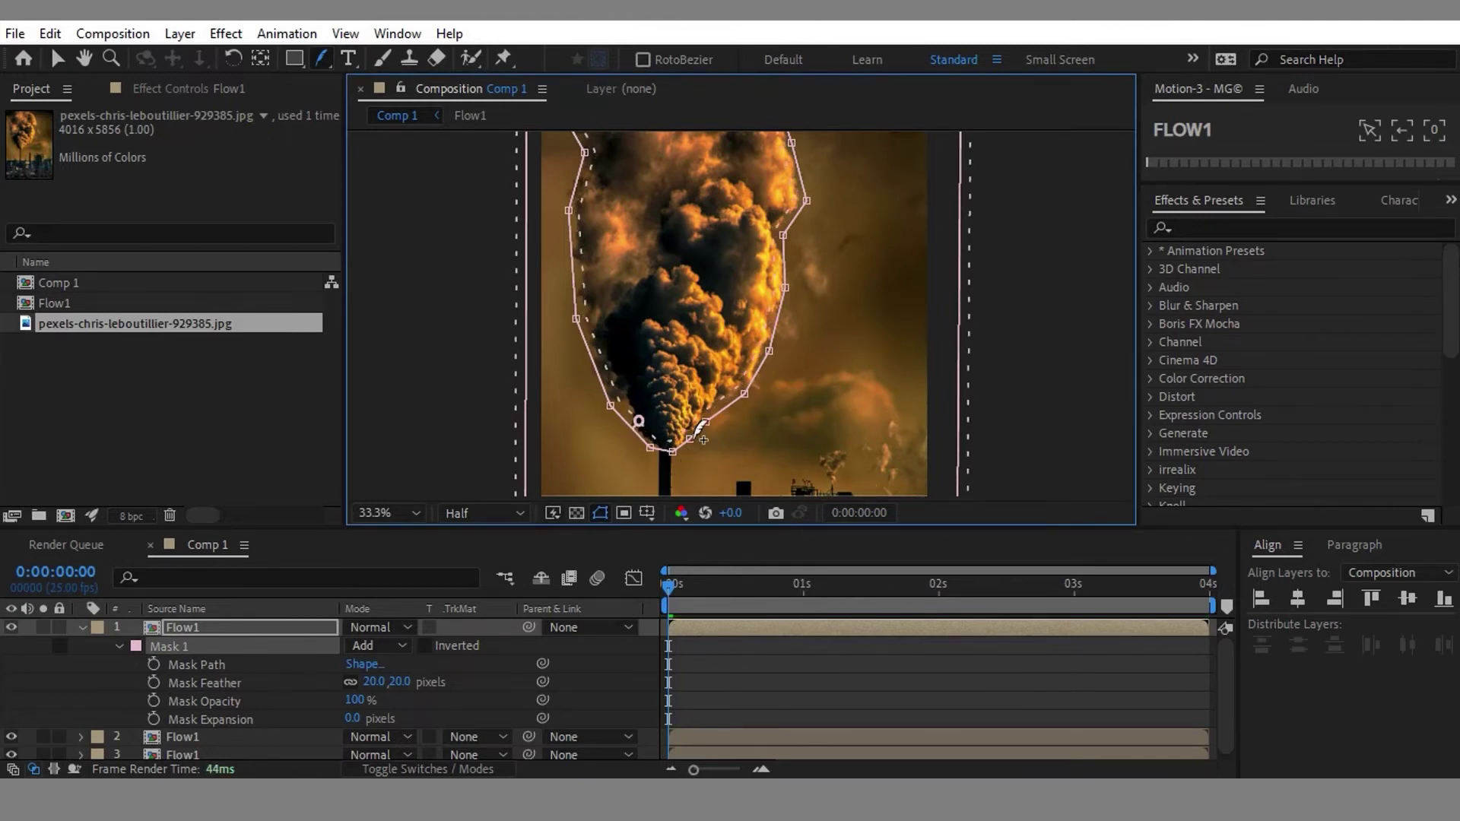
Step: Deselect the layer and set the viewer magnification to Fit
left_click(705, 682)
left_click(388, 513)
left_click(395, 135)
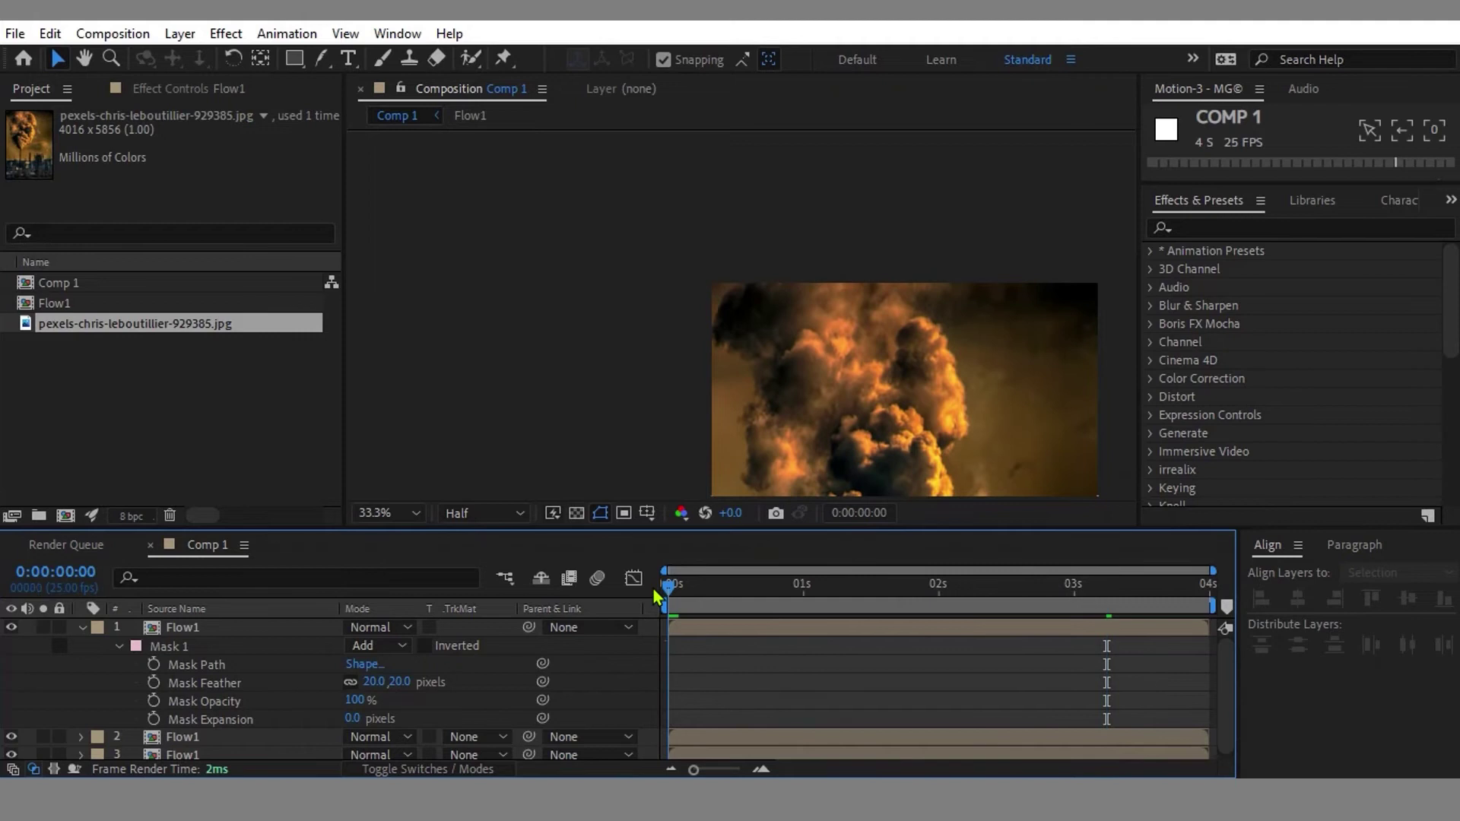
Step: Stop playback and drag an upper-left mask vertex on layer 1 slightly left and down
left_click(763, 235)
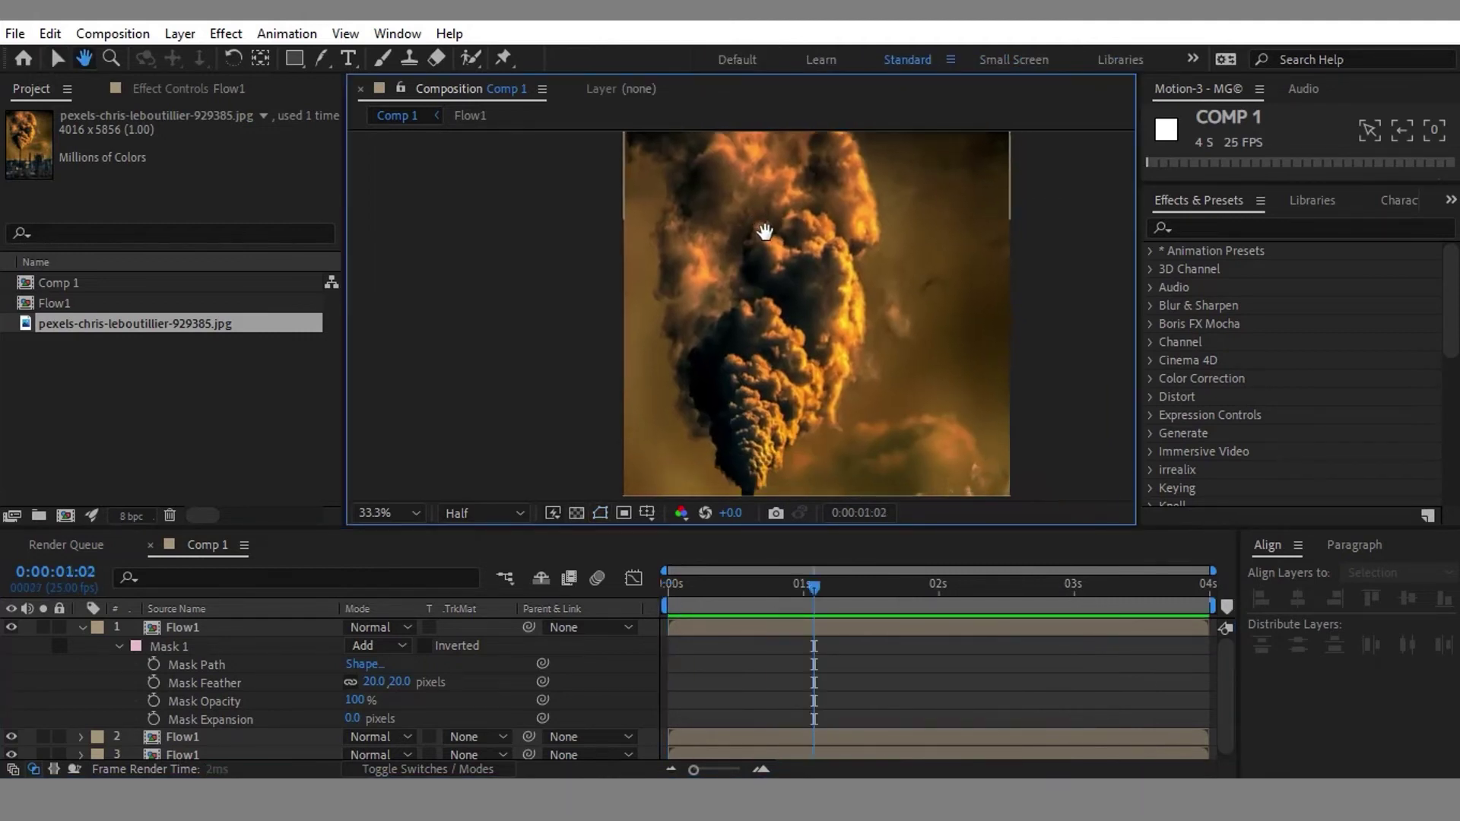
scroll(792, 344, "down", 1)
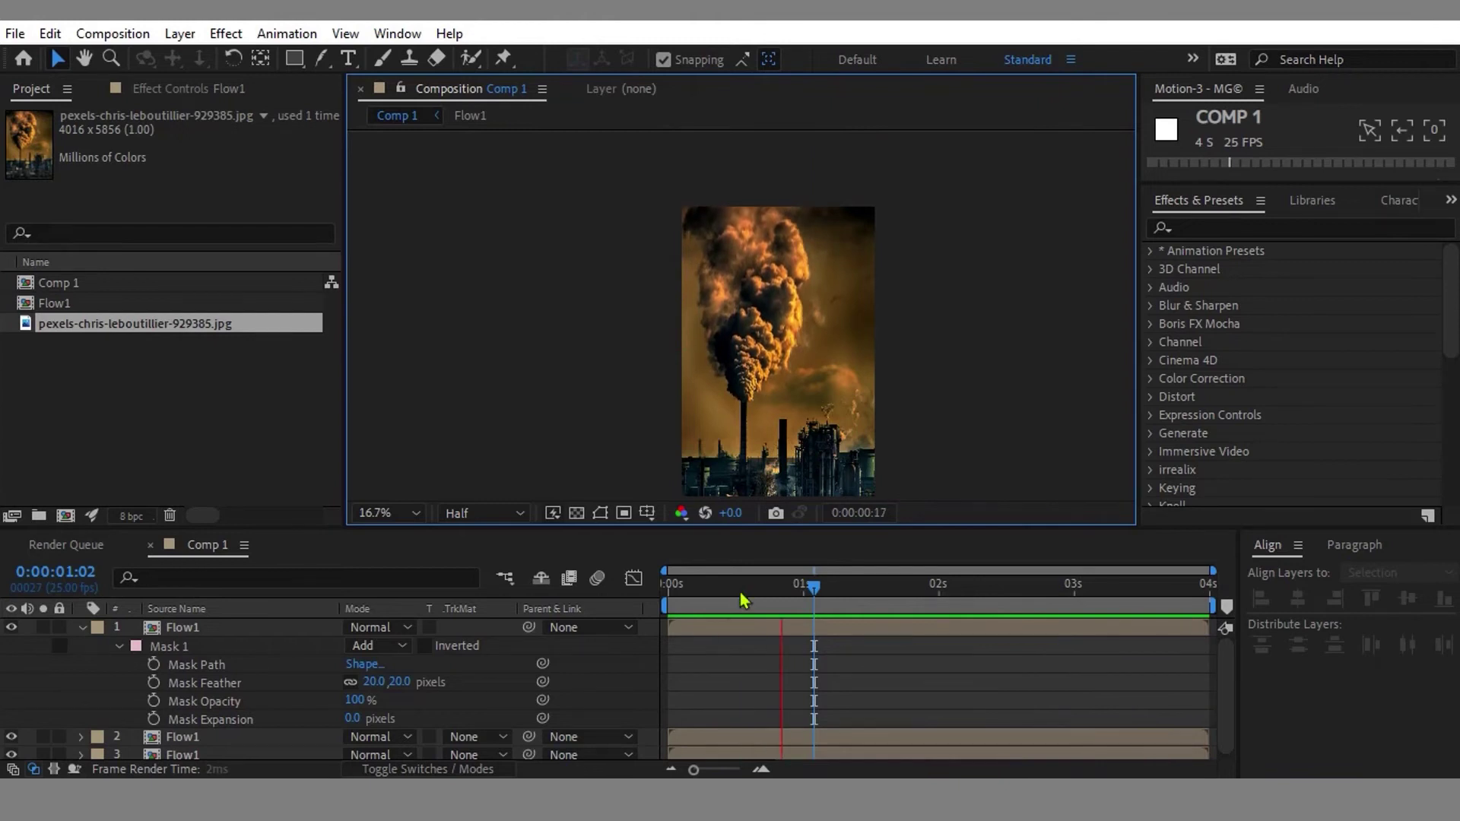
left_click(738, 628)
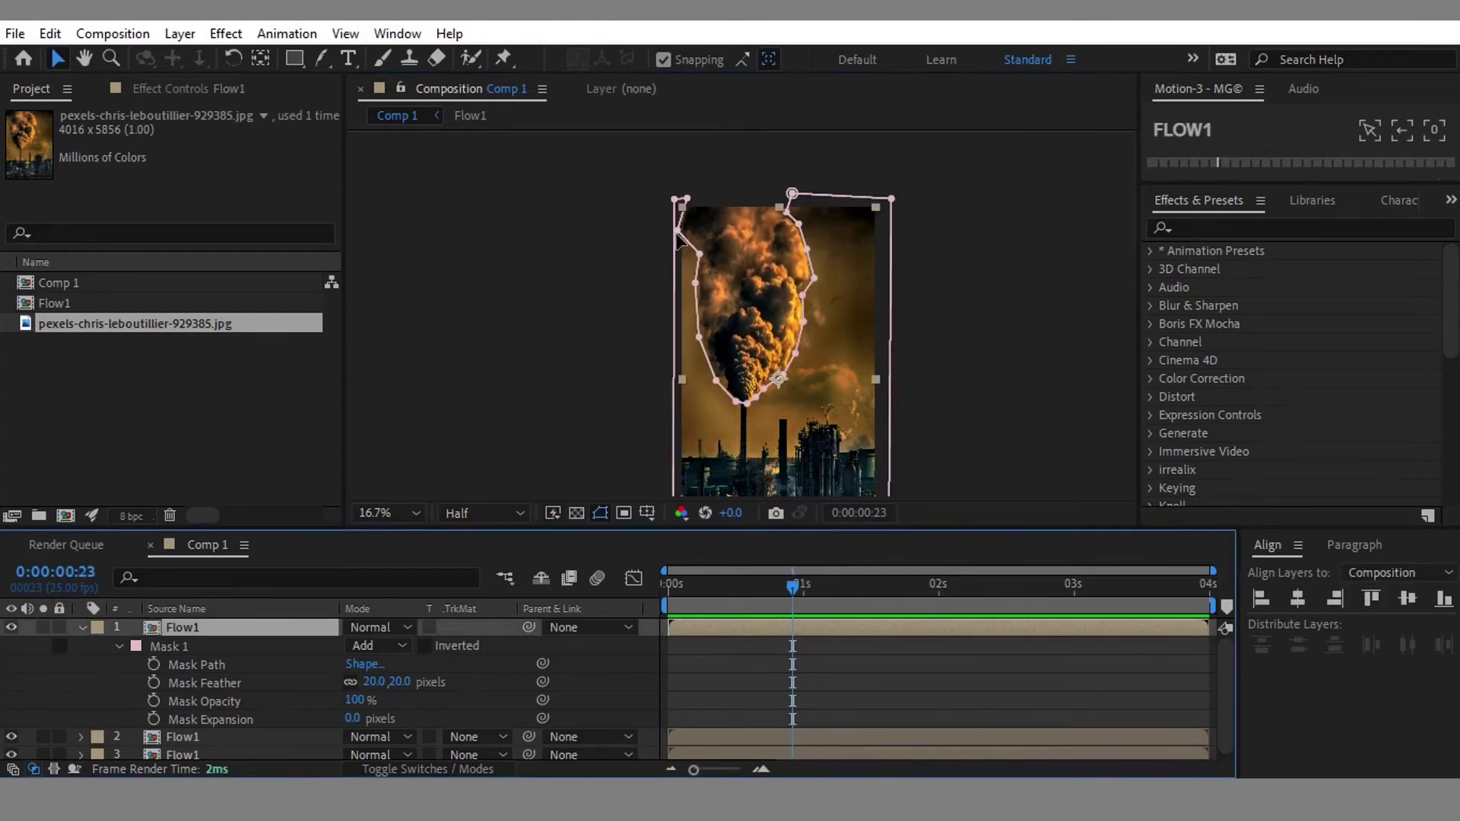
left_click_drag(676, 231, 666, 244)
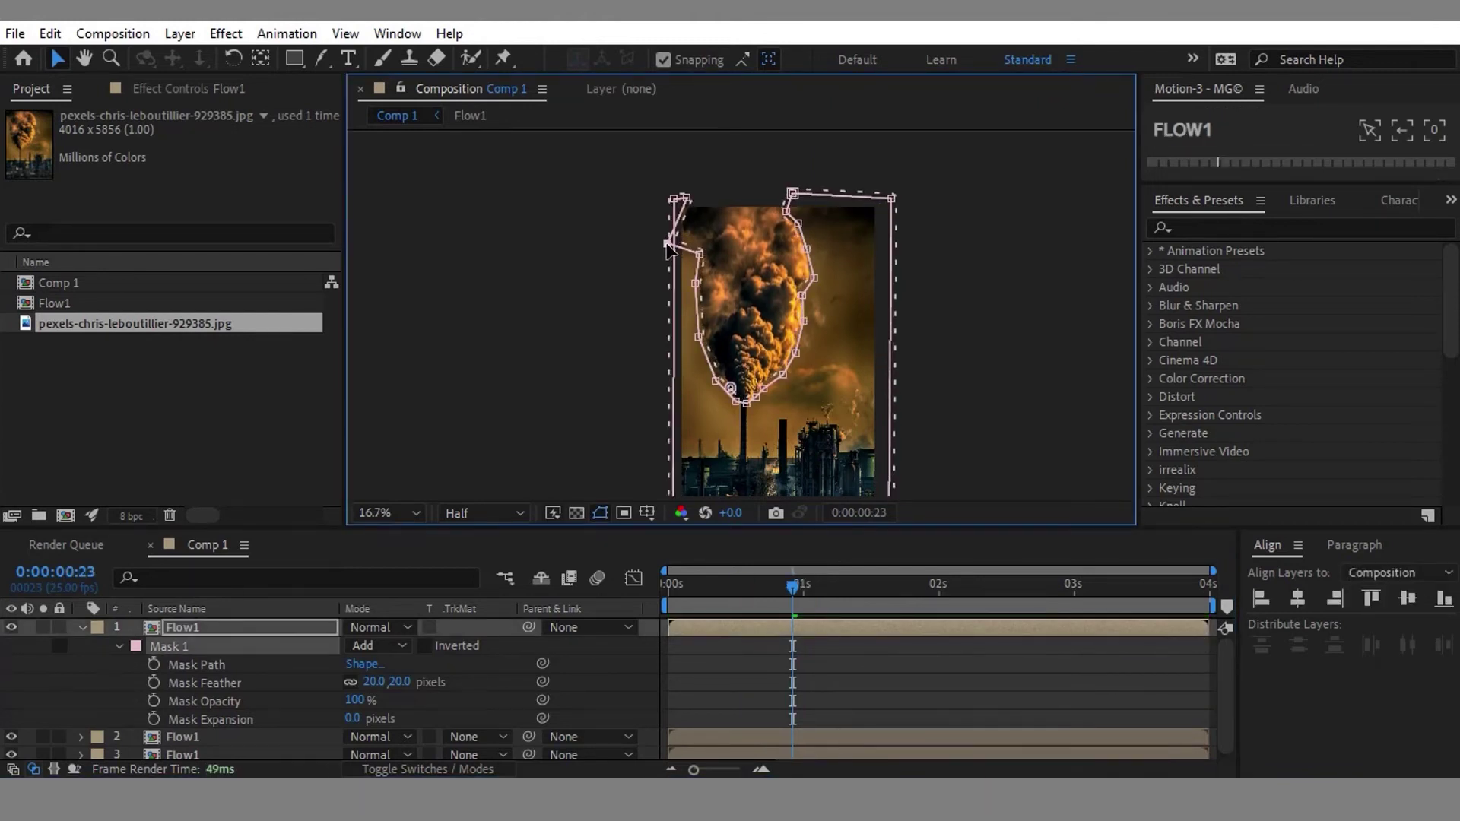
left_click(876, 706)
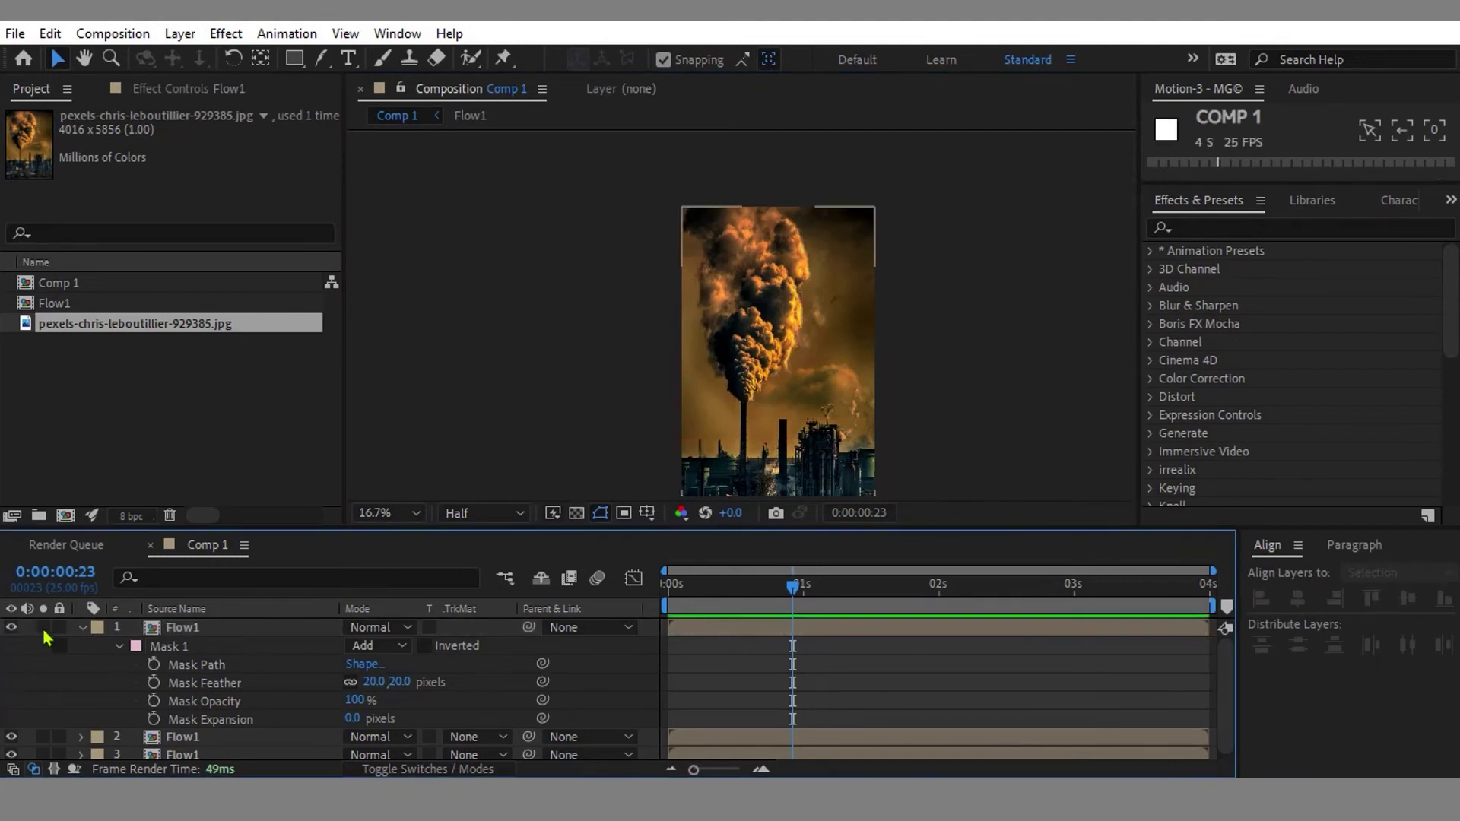
Step: Add a layer marker at 0:00:02:00 on the second Flow1 layer
left_click(83, 630)
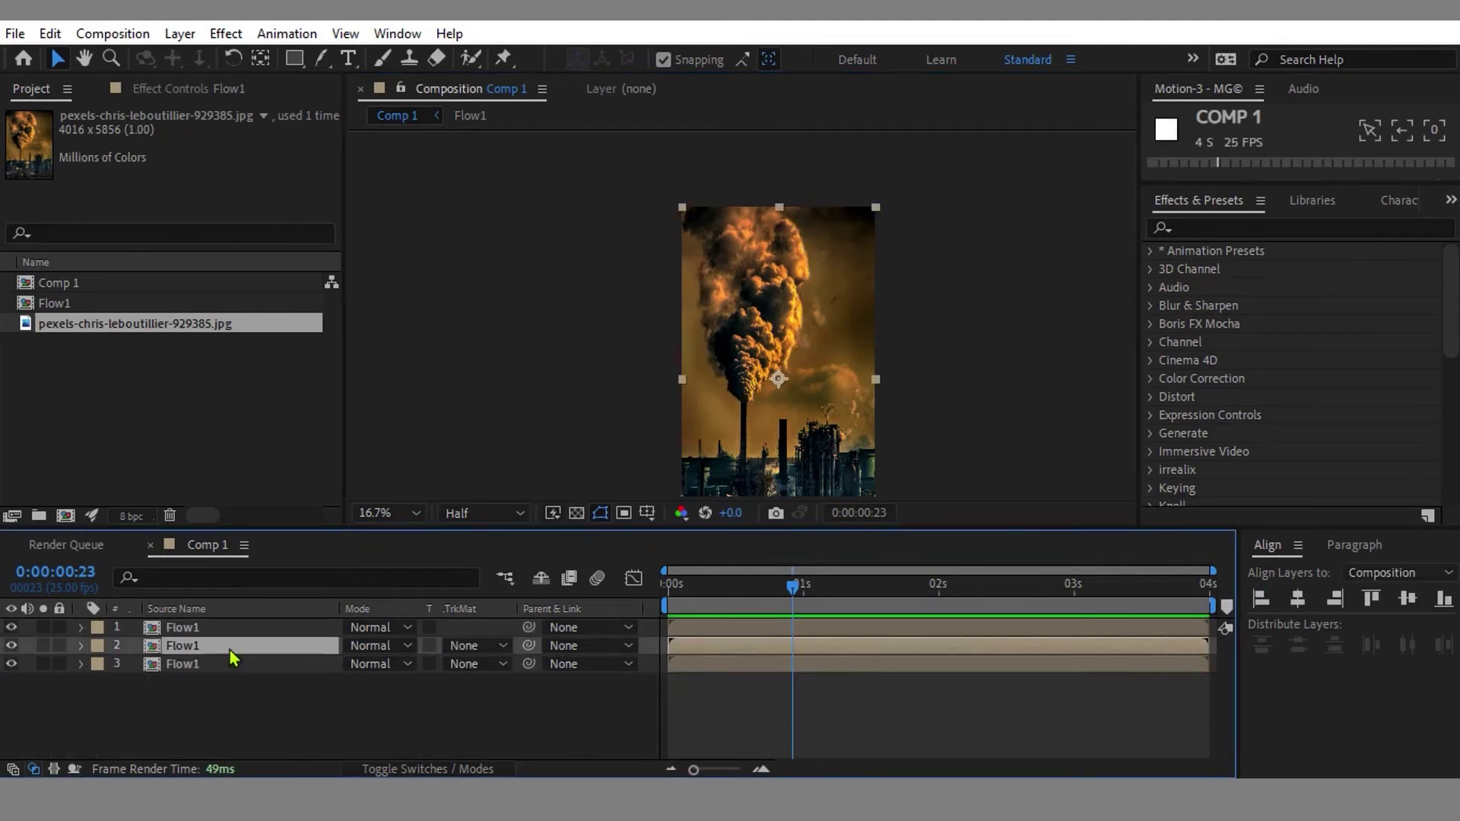
left_click(229, 648)
left_click(940, 594)
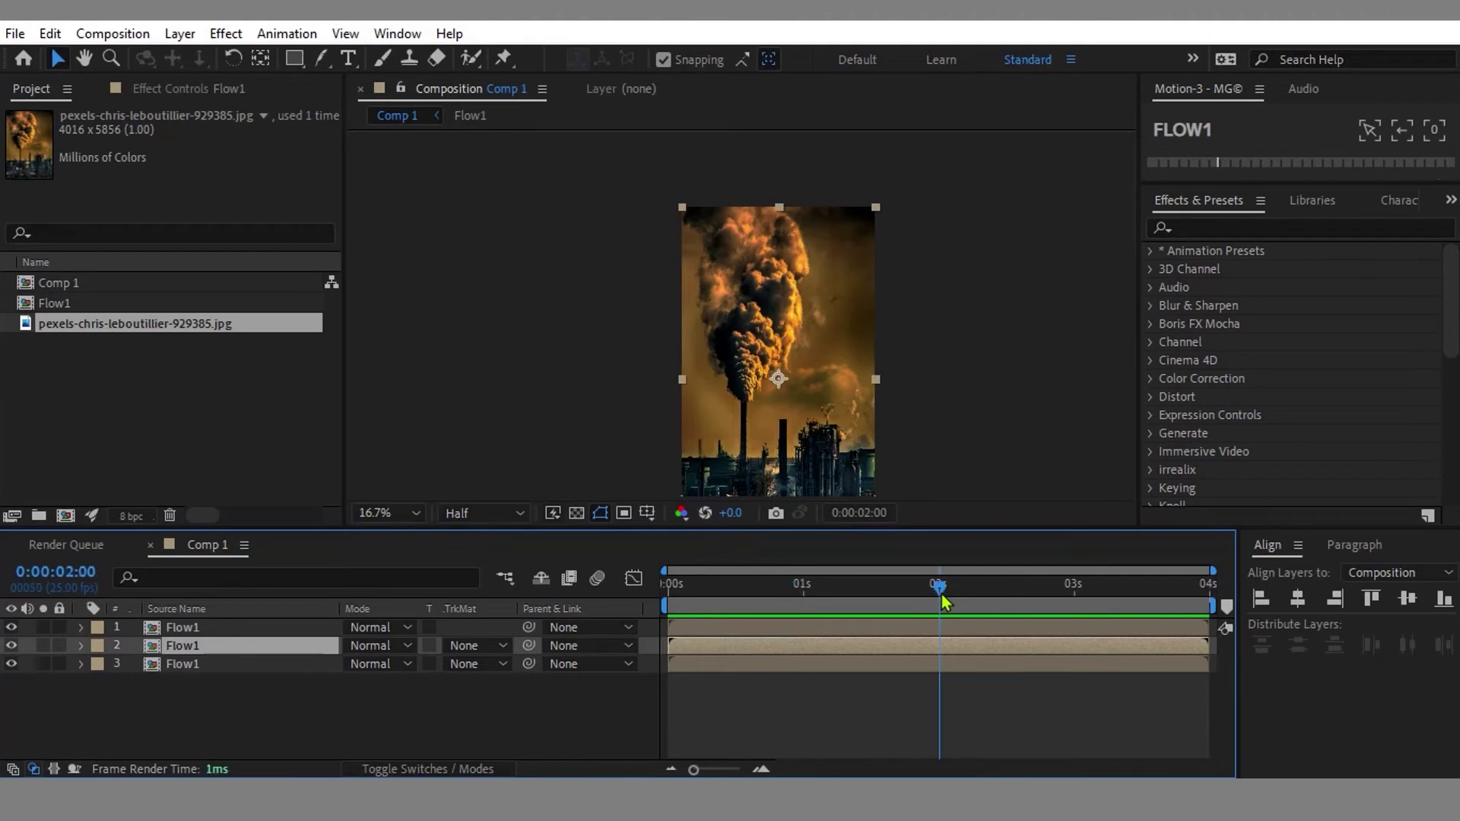
right_click(949, 650)
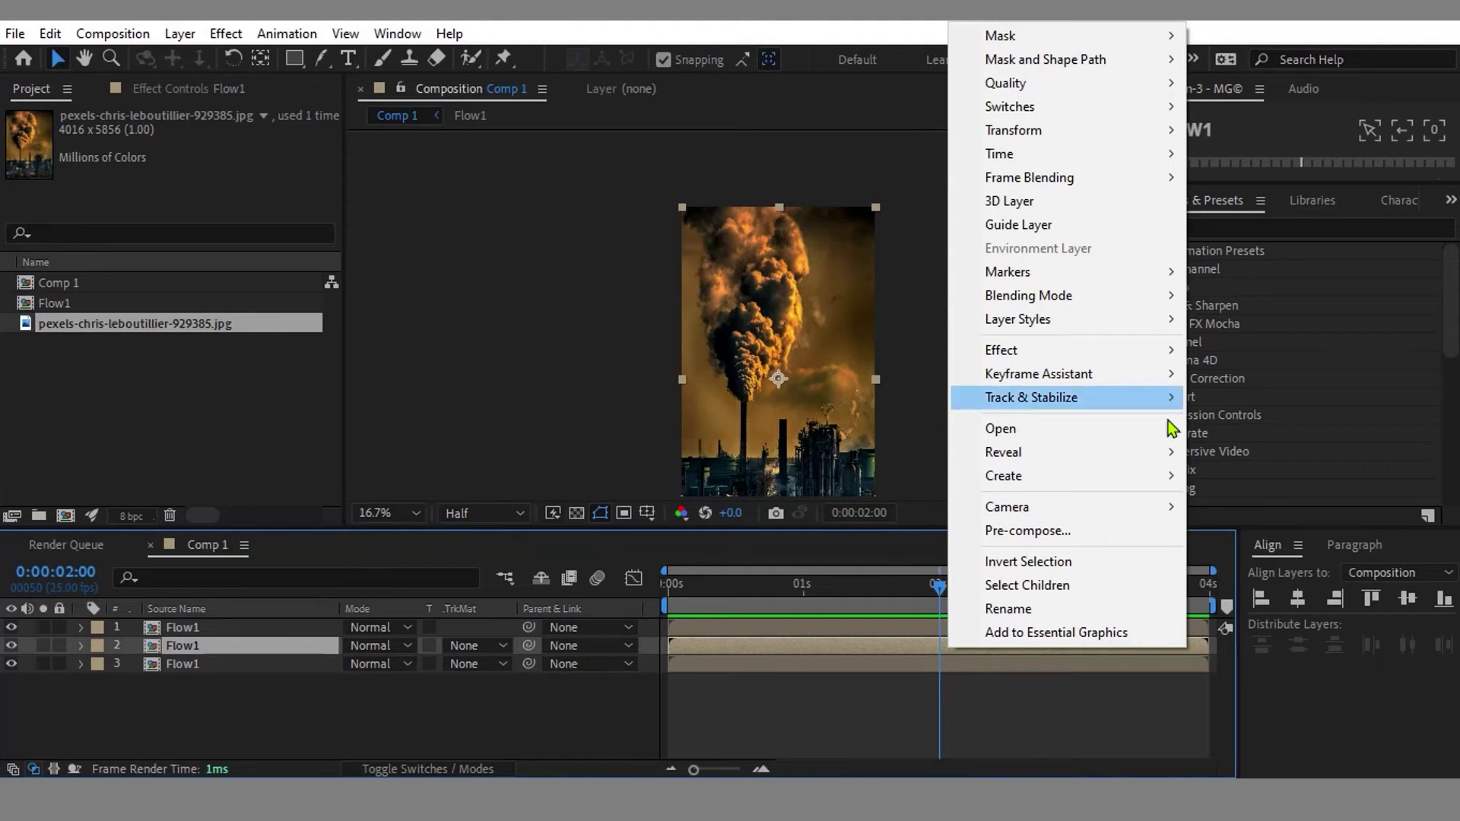
mouse_move(1077, 275)
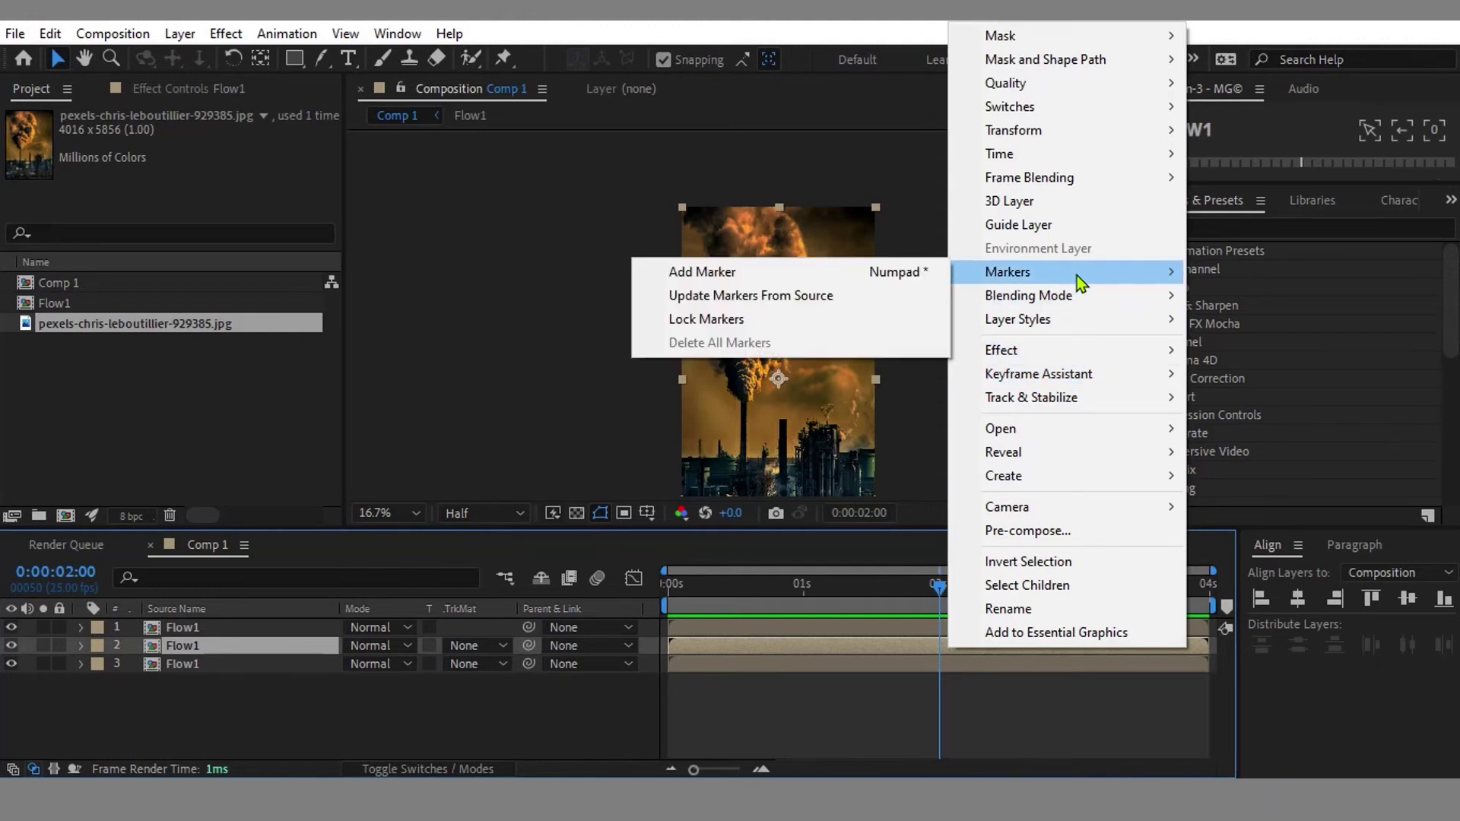
left_click(850, 272)
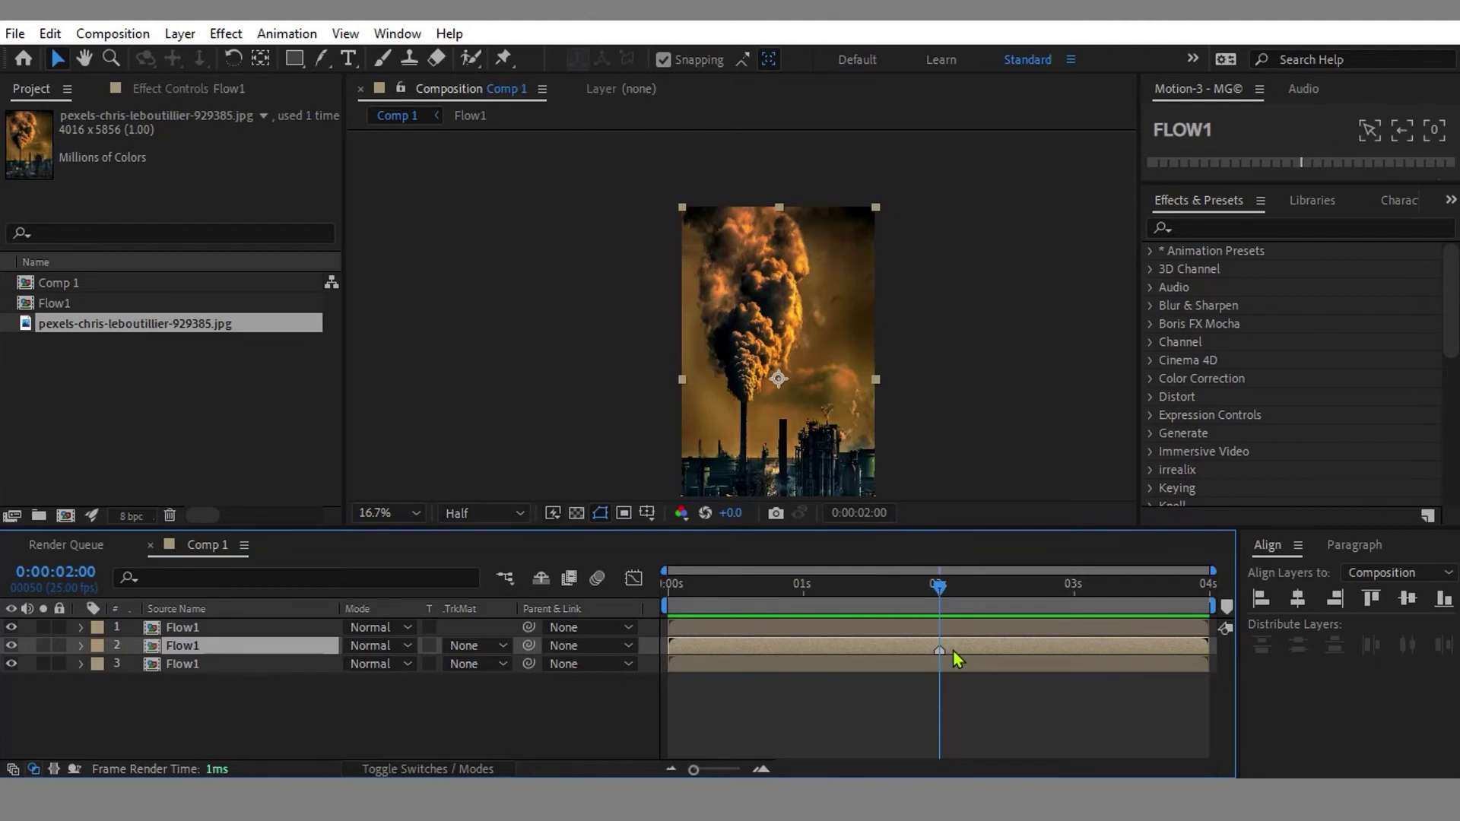
Step: Duplicate the second Flow1 layer and set an Opacity keyframe at 2 seconds
key("ctrl+d")
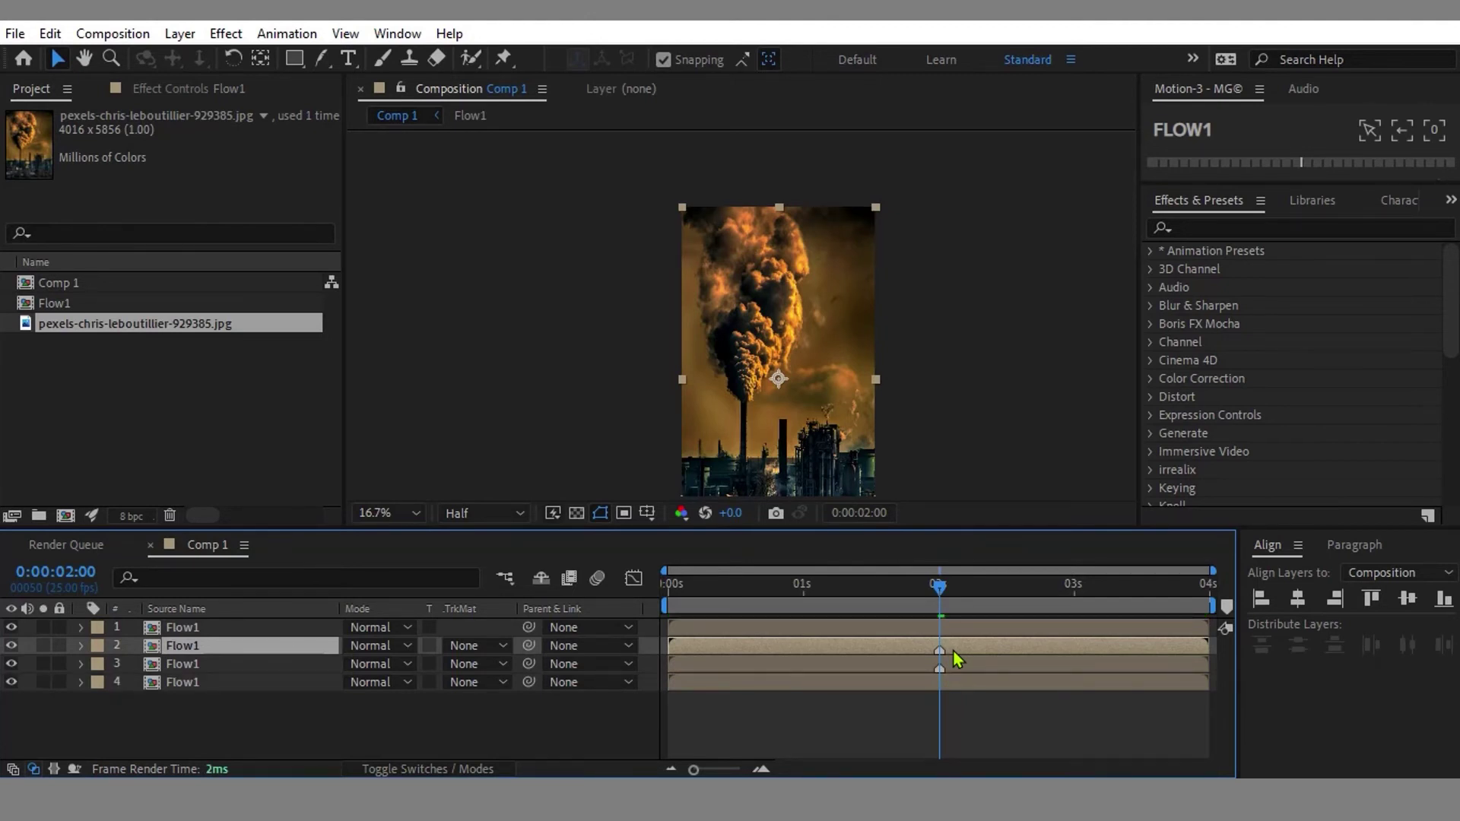
key("t")
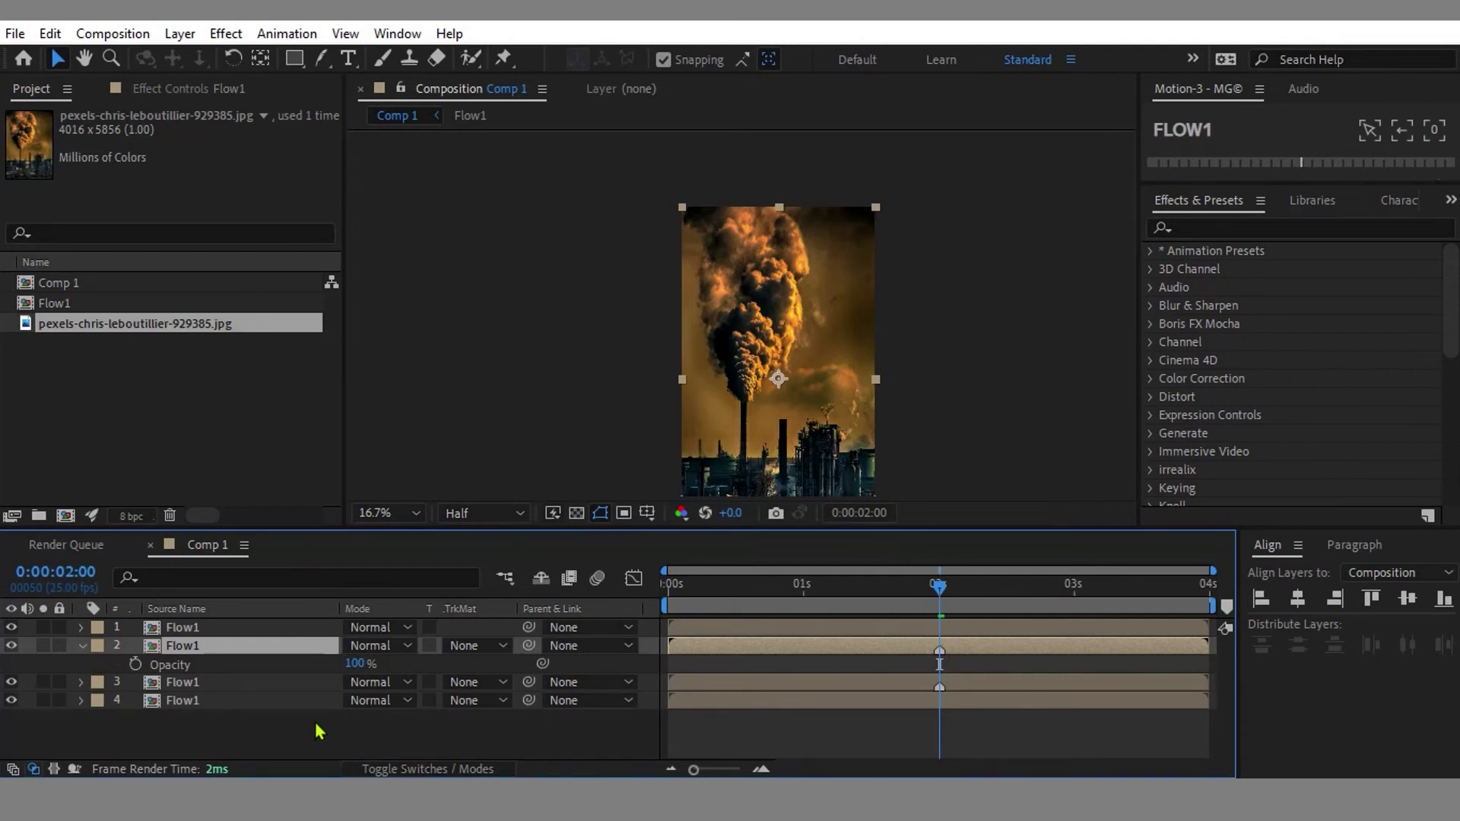
left_click(135, 660)
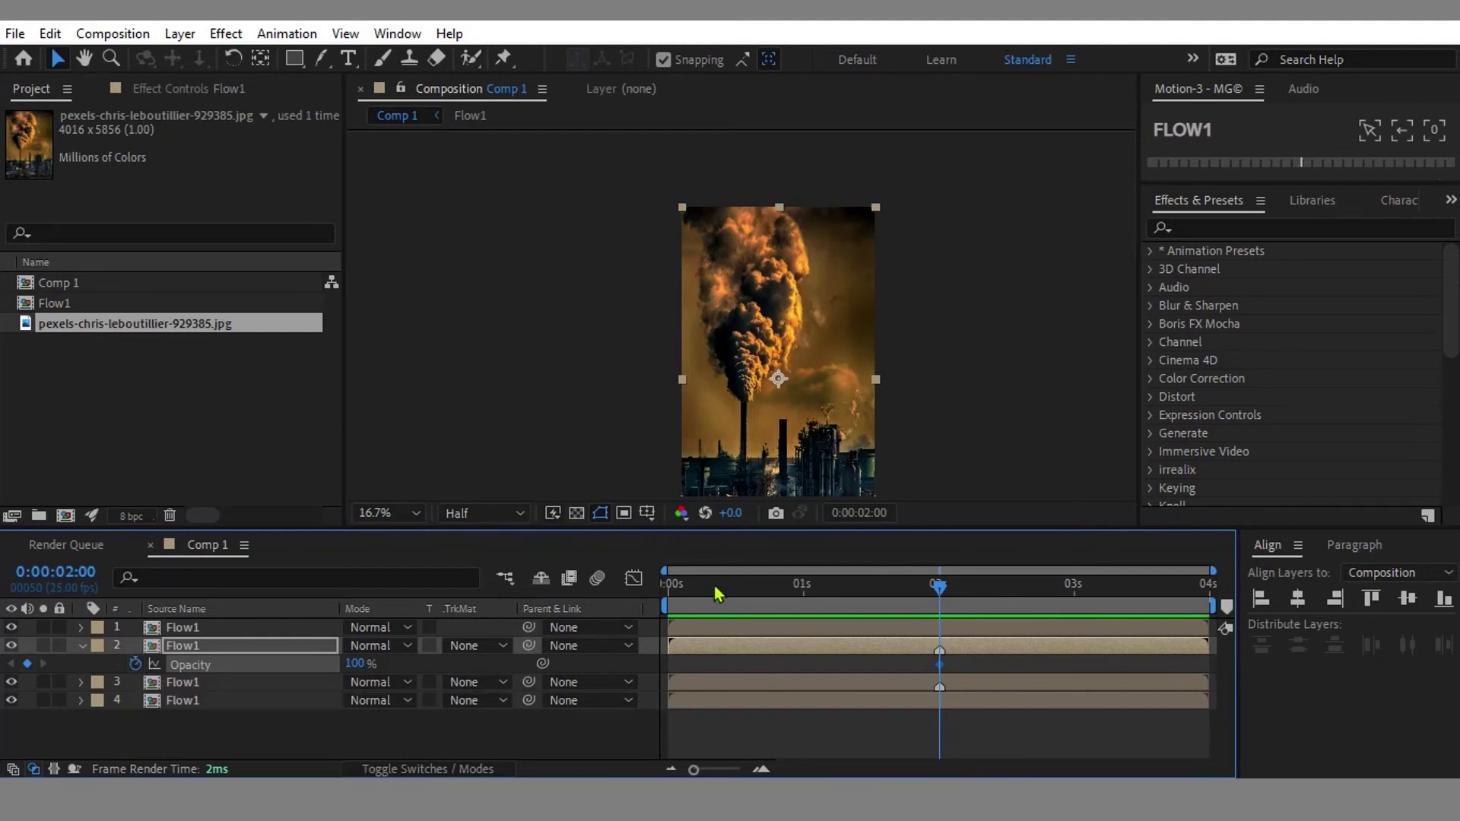
Step: Keyframe layer 2's Opacity to 0% at the start and at the last frame (0:00:03:24)
left_click_drag(718, 591, 578, 603)
left_click(357, 663)
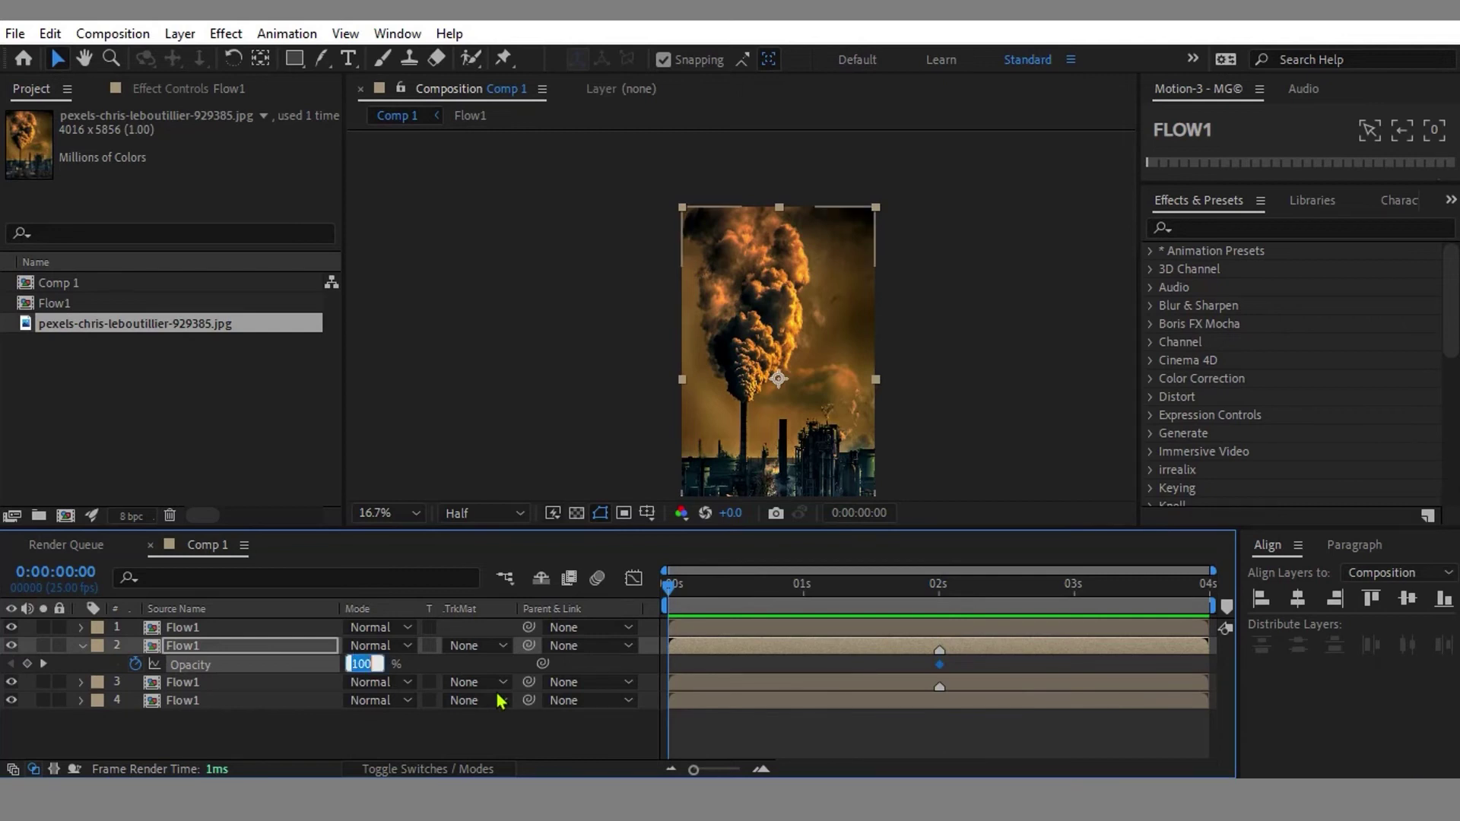
type("0")
key("Return")
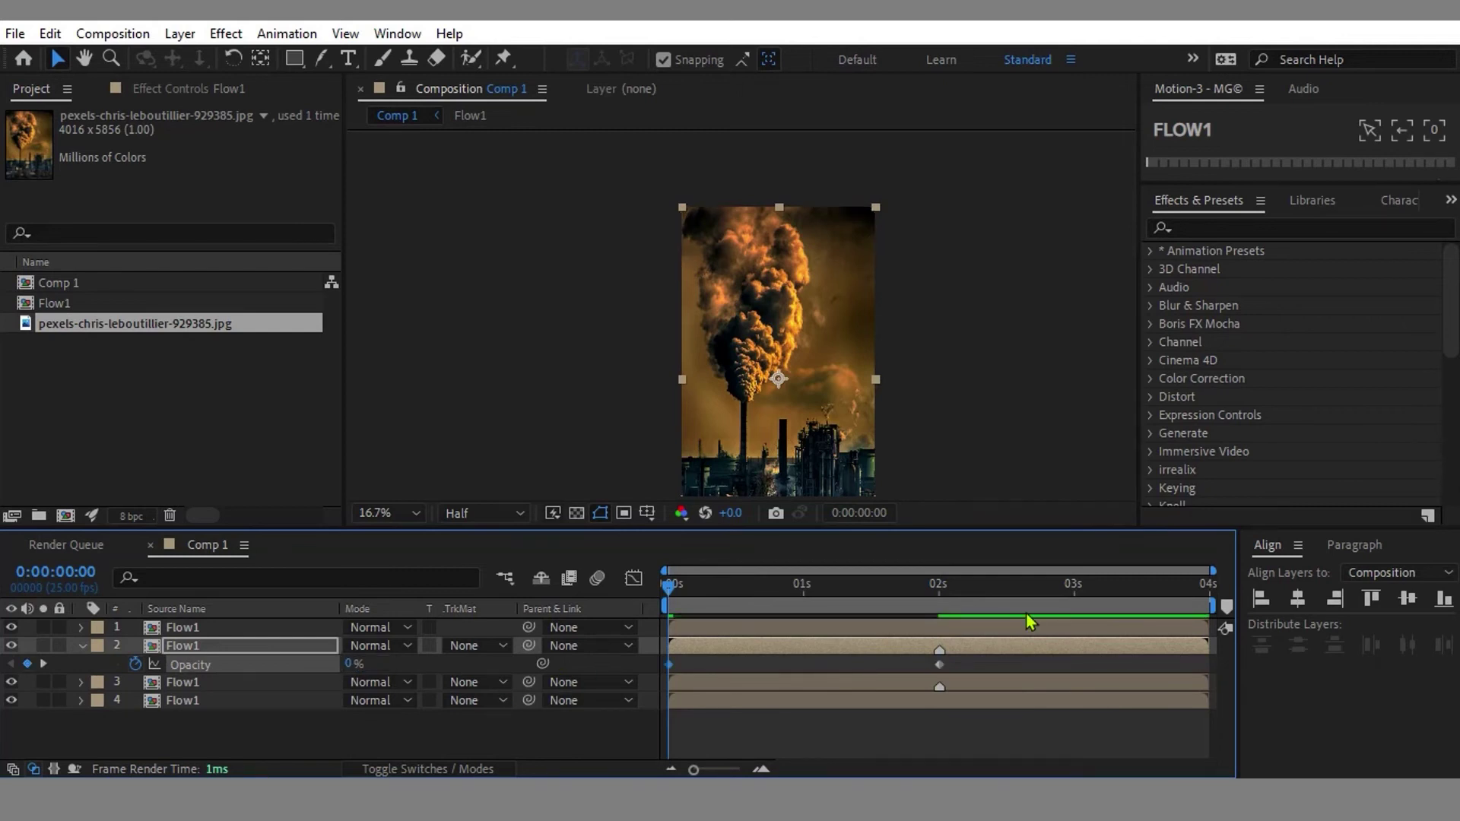
left_click_drag(1185, 599, 1220, 605)
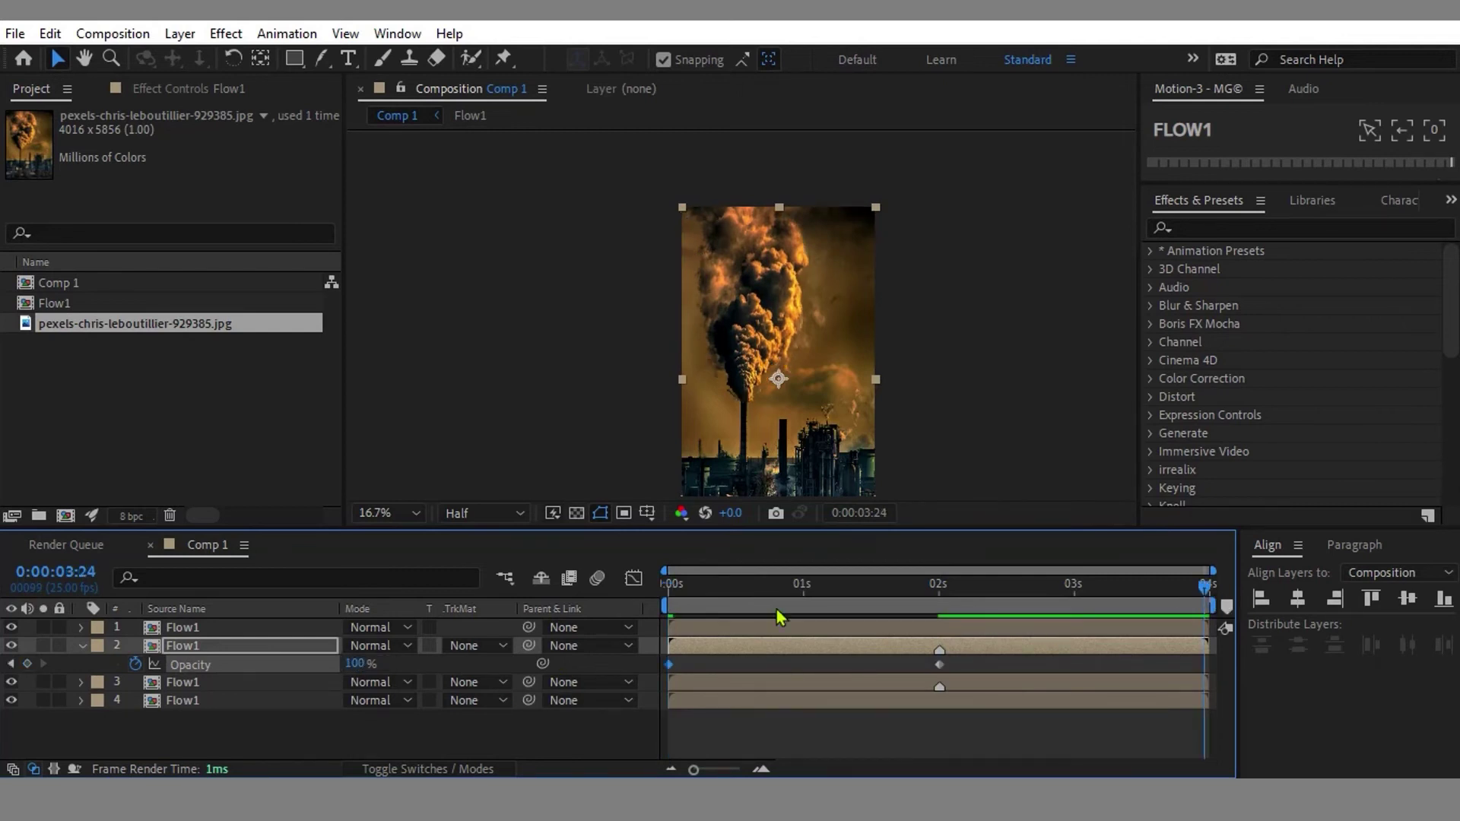
left_click(360, 663)
type("0")
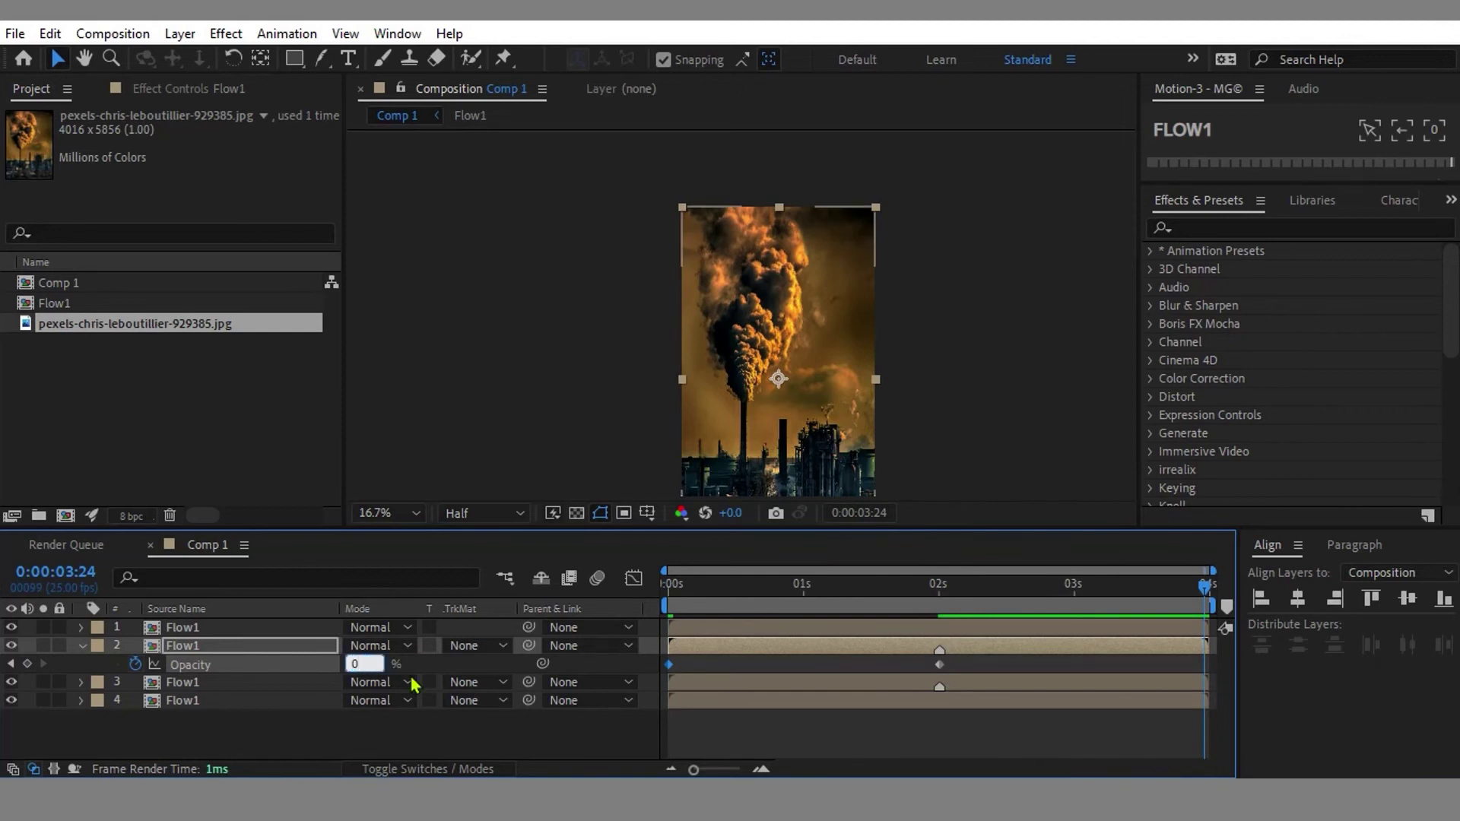
key("Return")
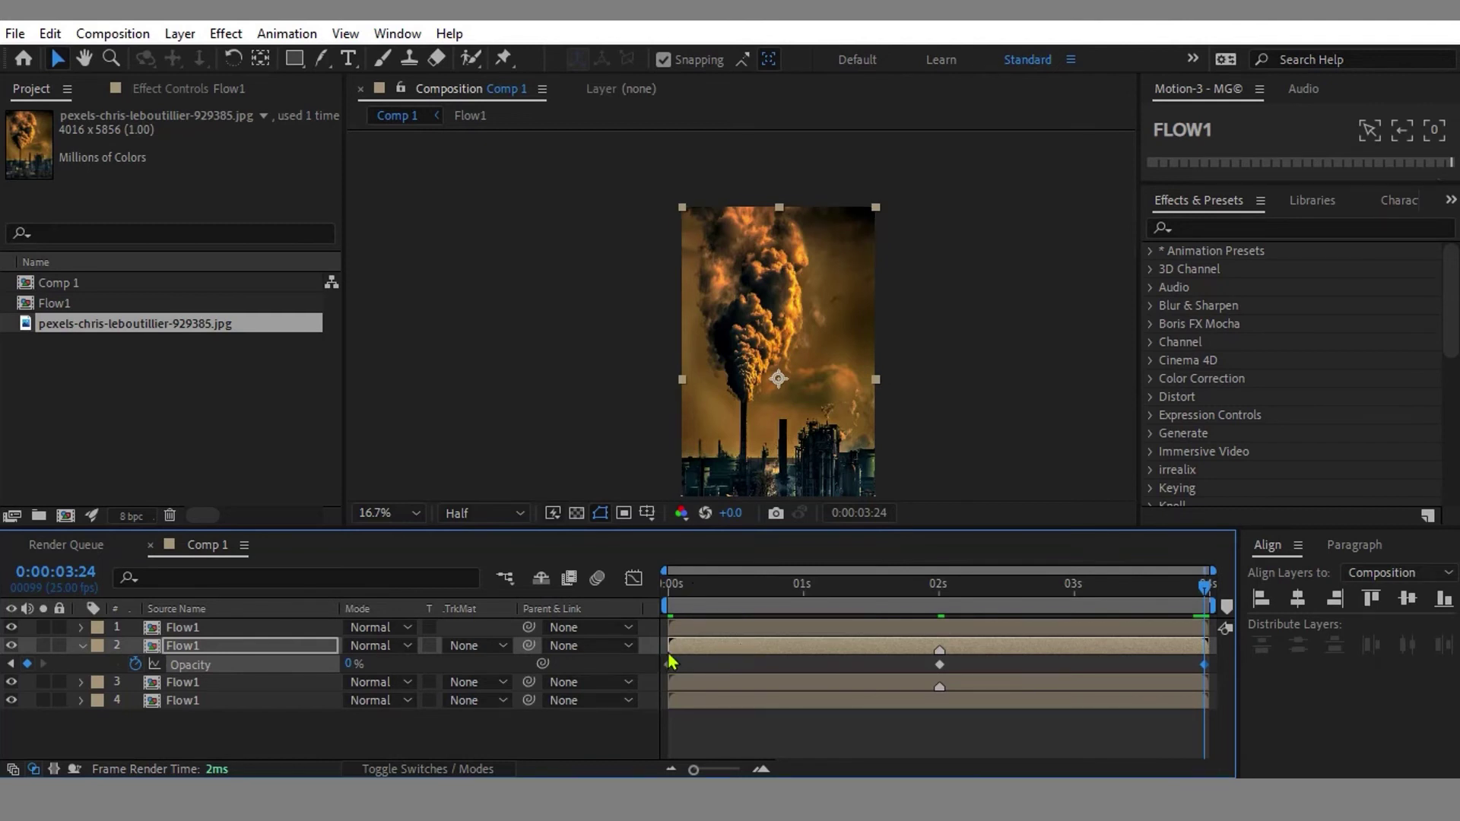
Step: Move the fading layer to start at 2 s and place a duplicate covering 0–2 s
left_click_drag(677, 653, 959, 677)
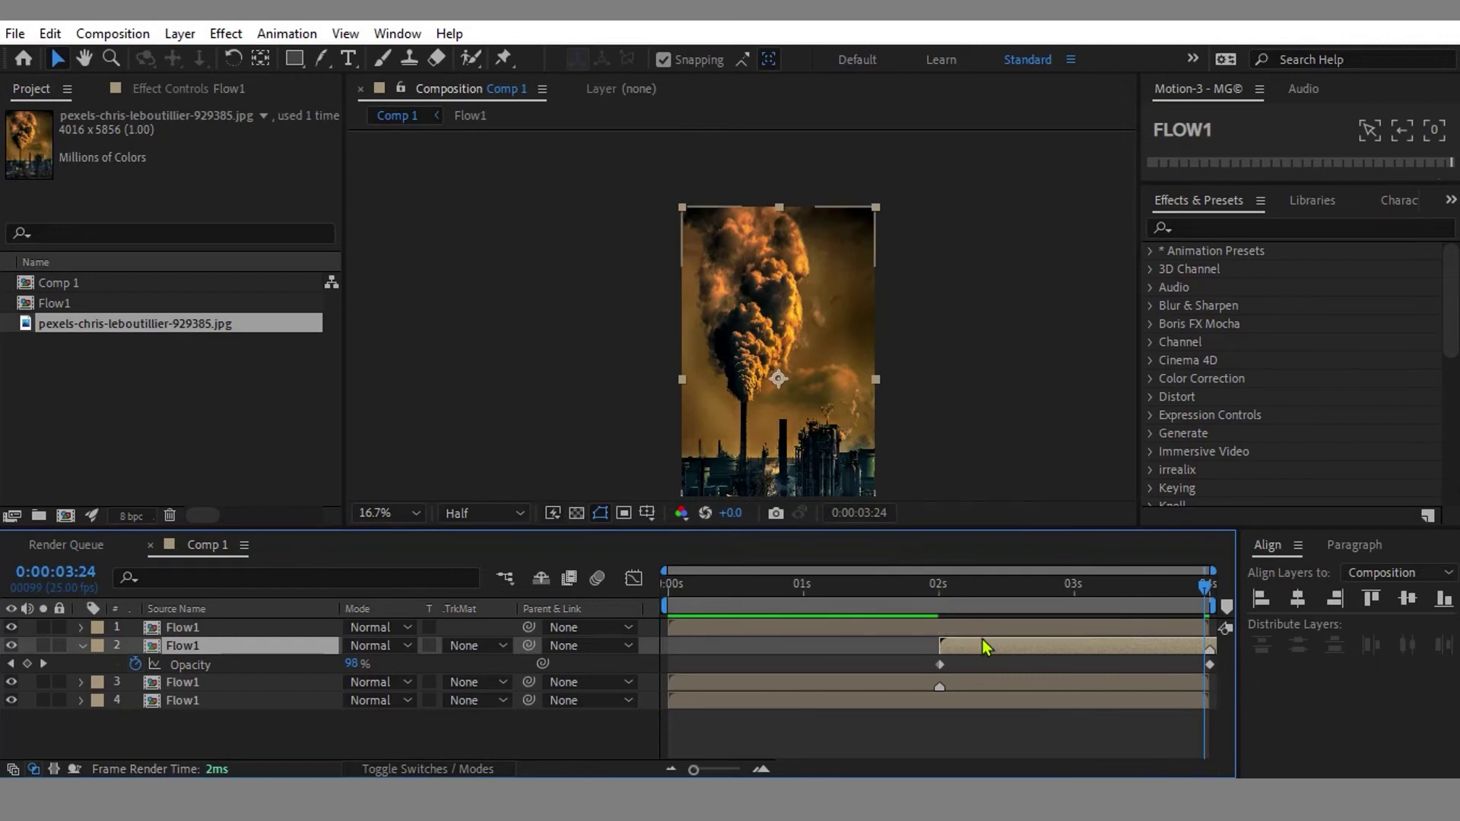
key("ctrl+d")
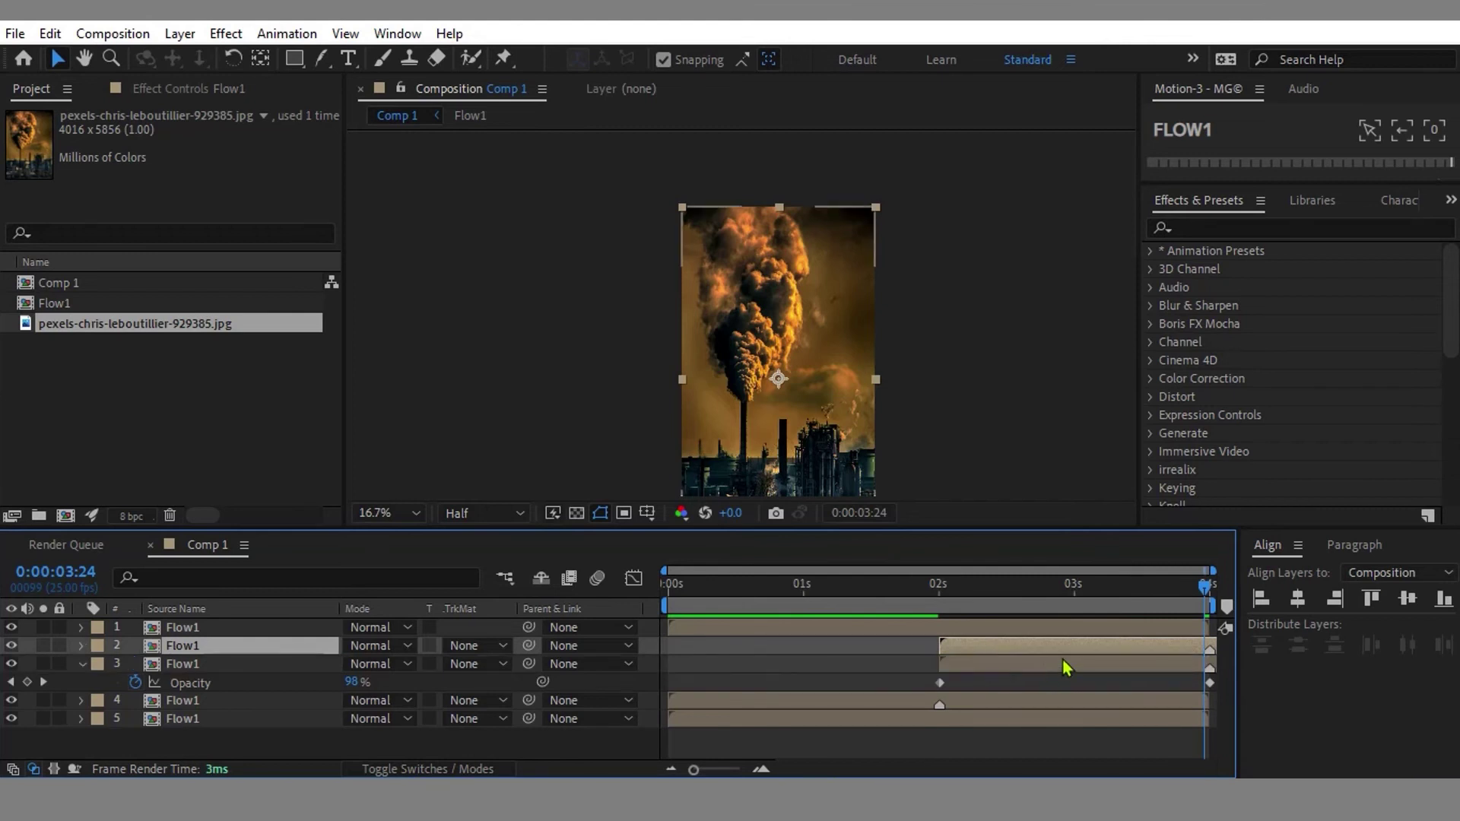
left_click_drag(1134, 651, 593, 672)
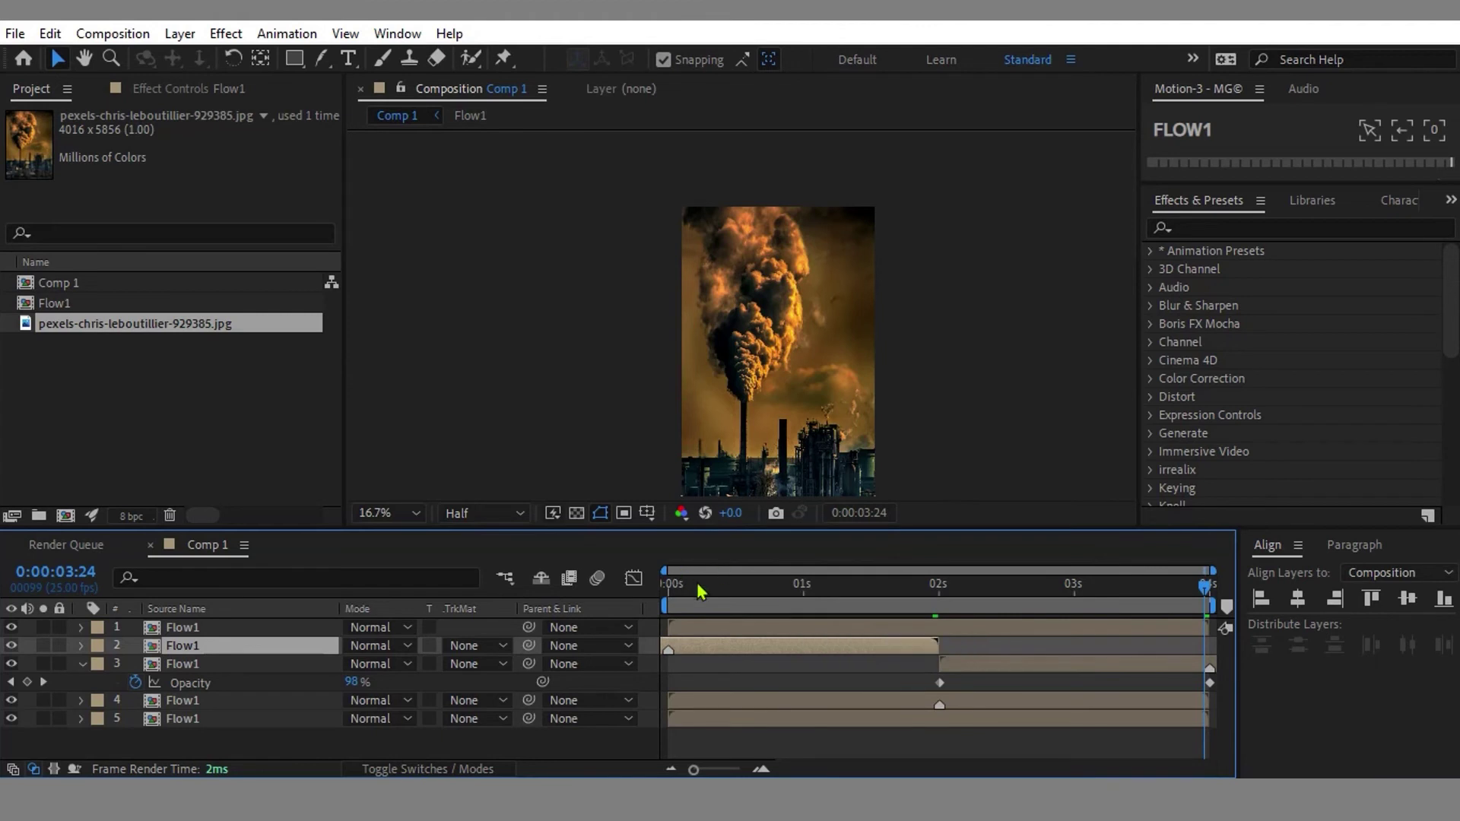
key("Home")
Step: Preview the crossfading smoke loop with the viewer set to Fit up to 100%
left_click(983, 750)
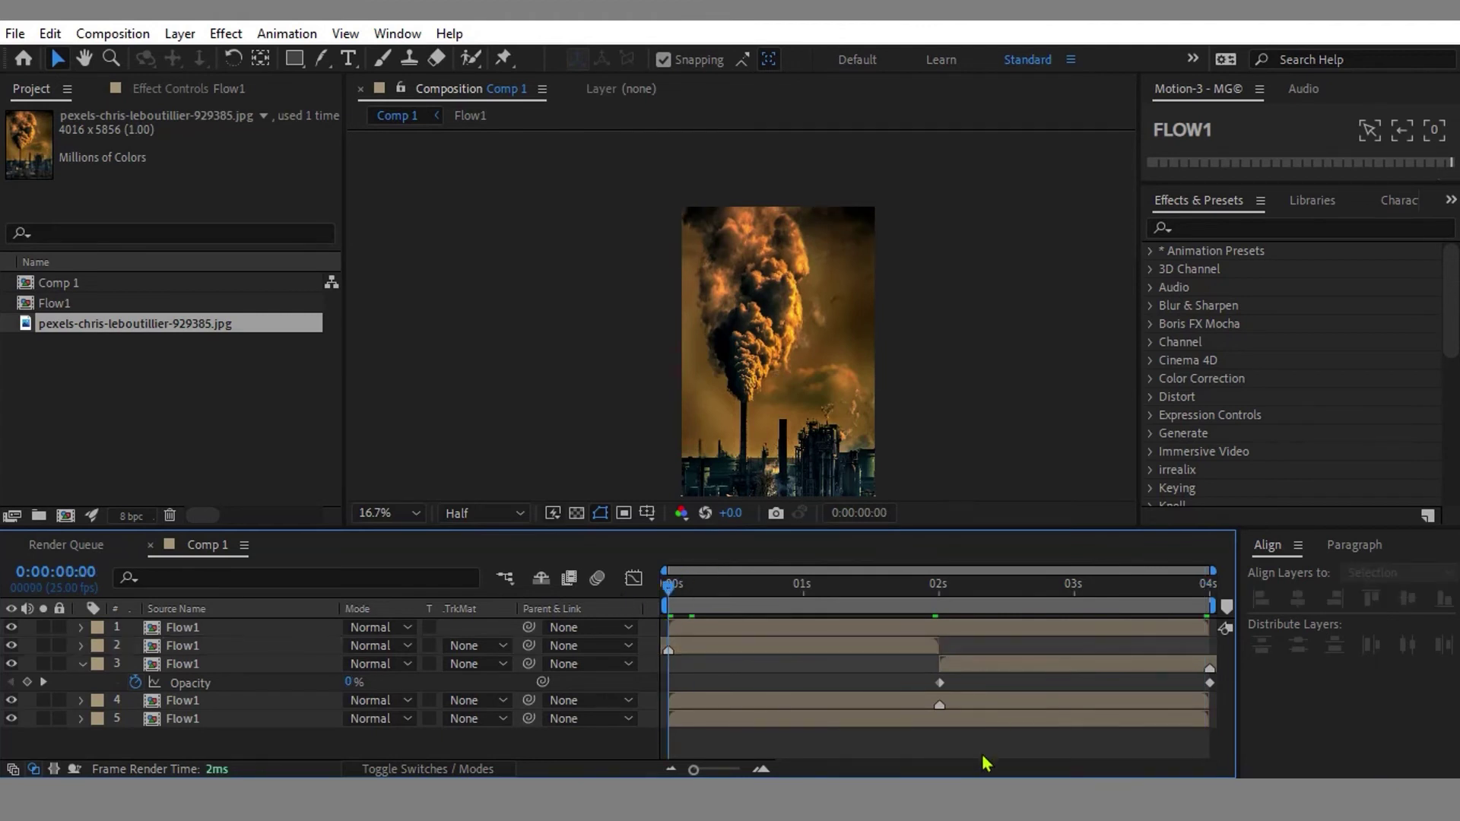
key("space")
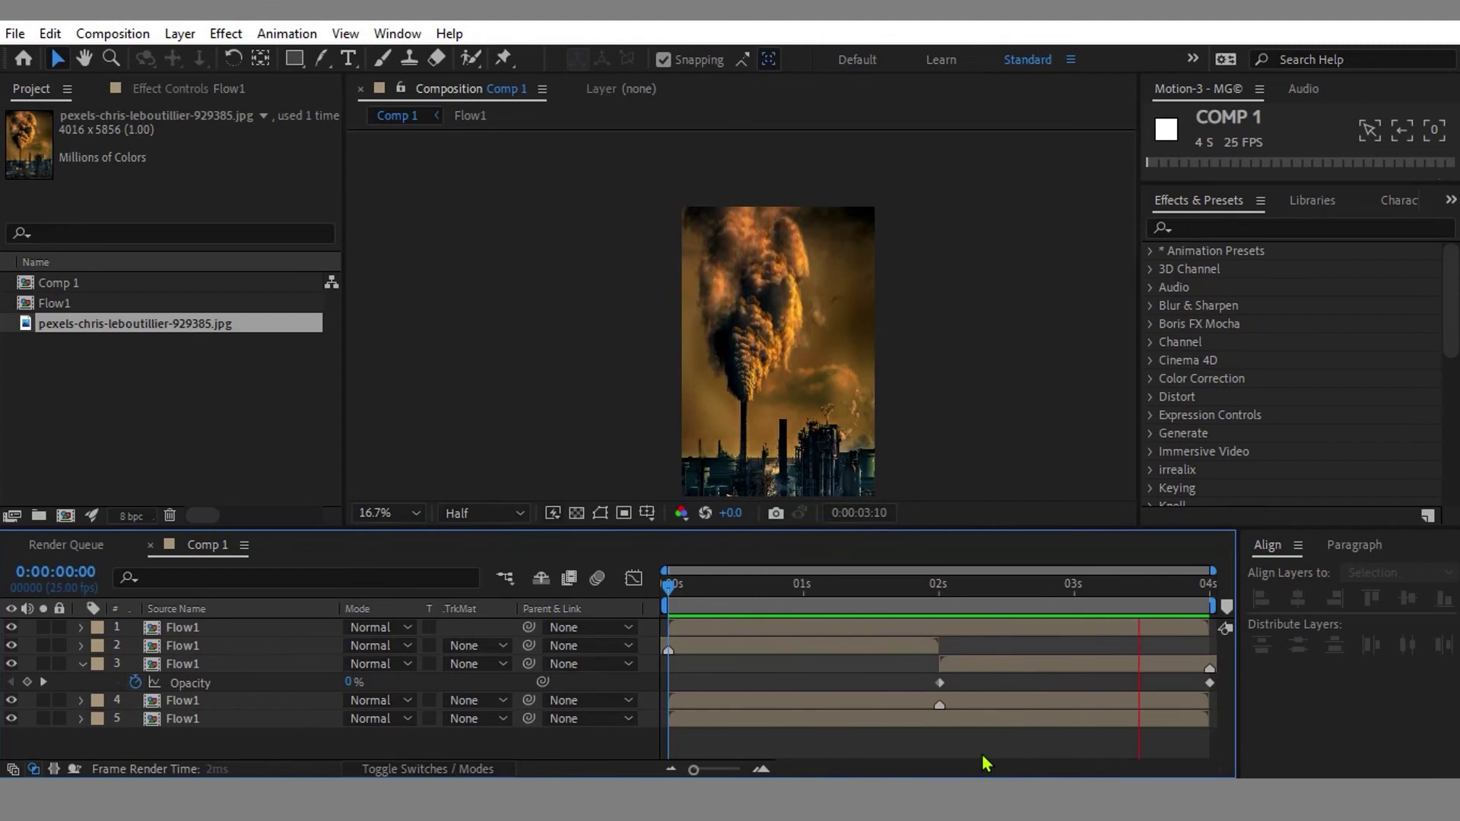
left_click(389, 512)
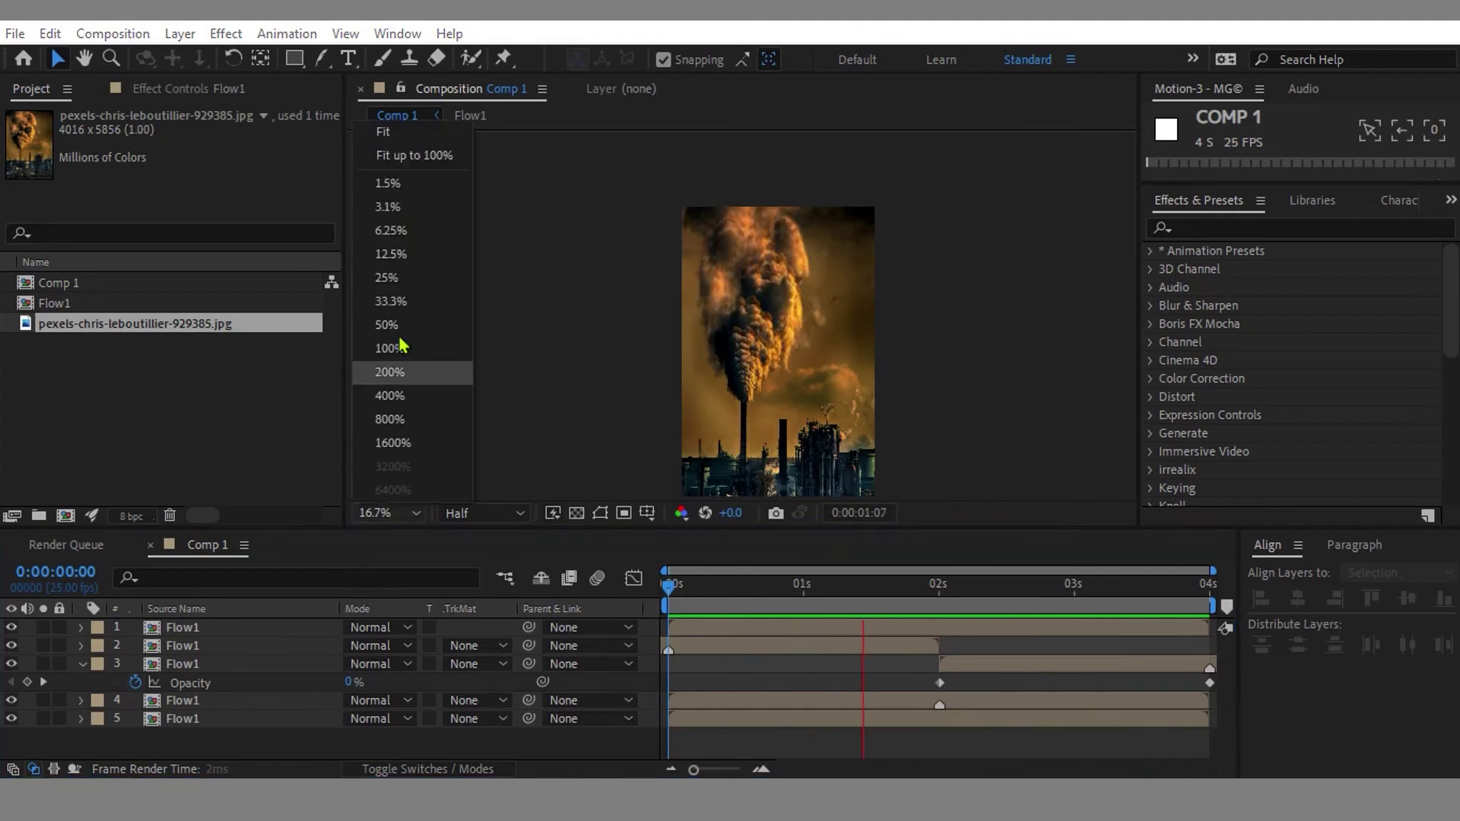
left_click(386, 144)
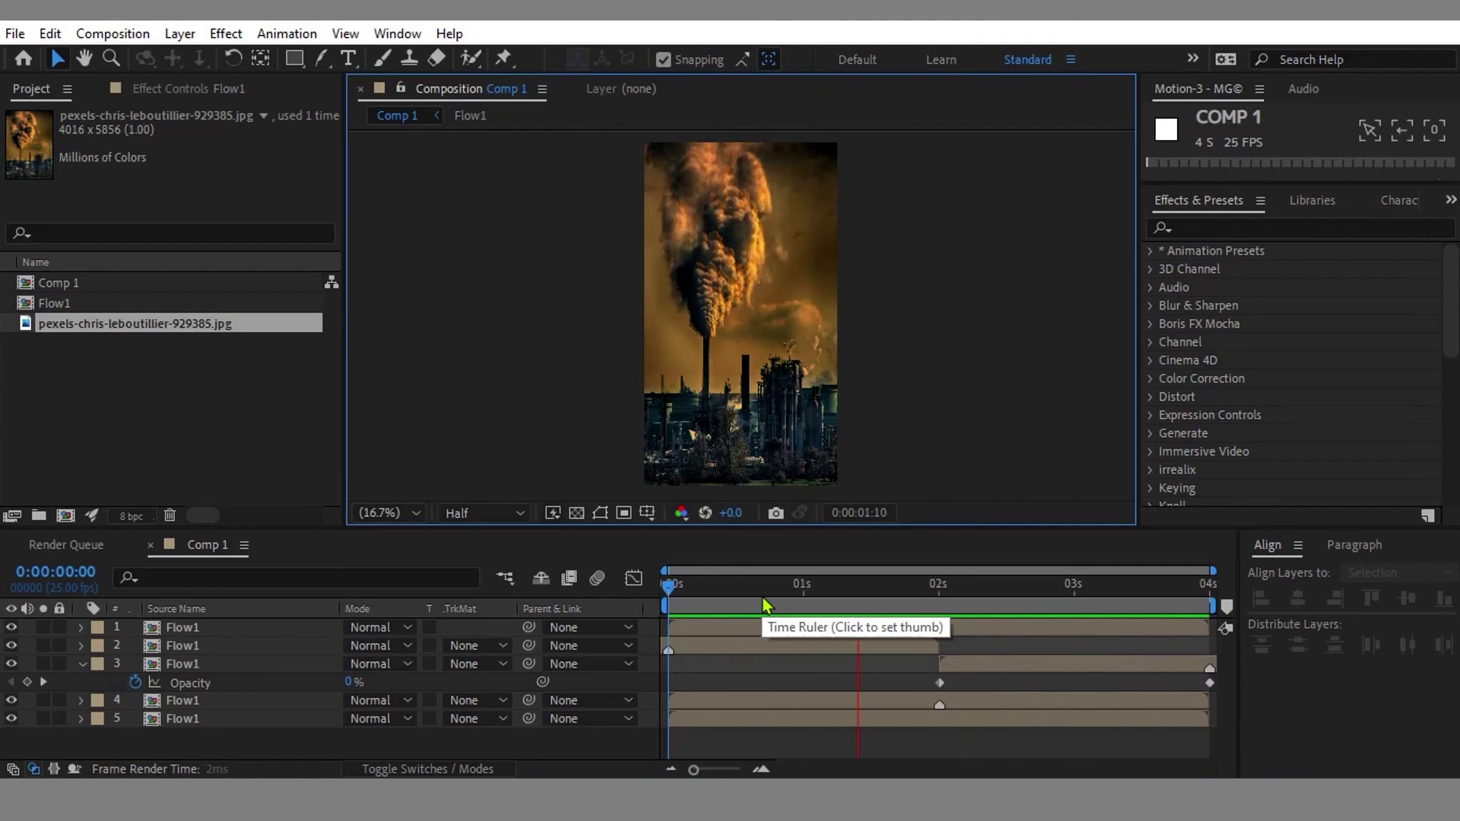
key("space")
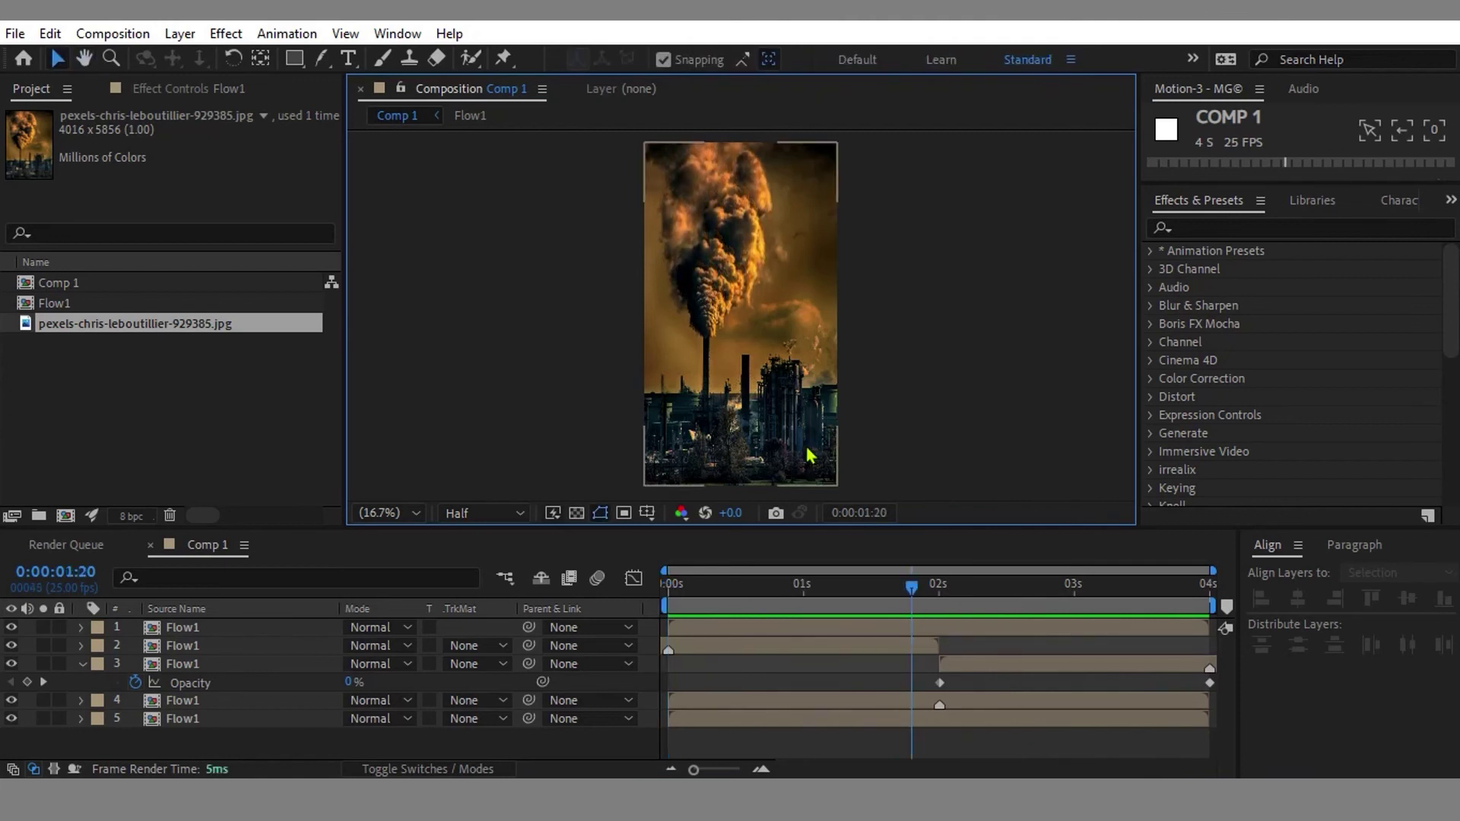
Step: Create a new black solid layer named Dust
right_click(536, 738)
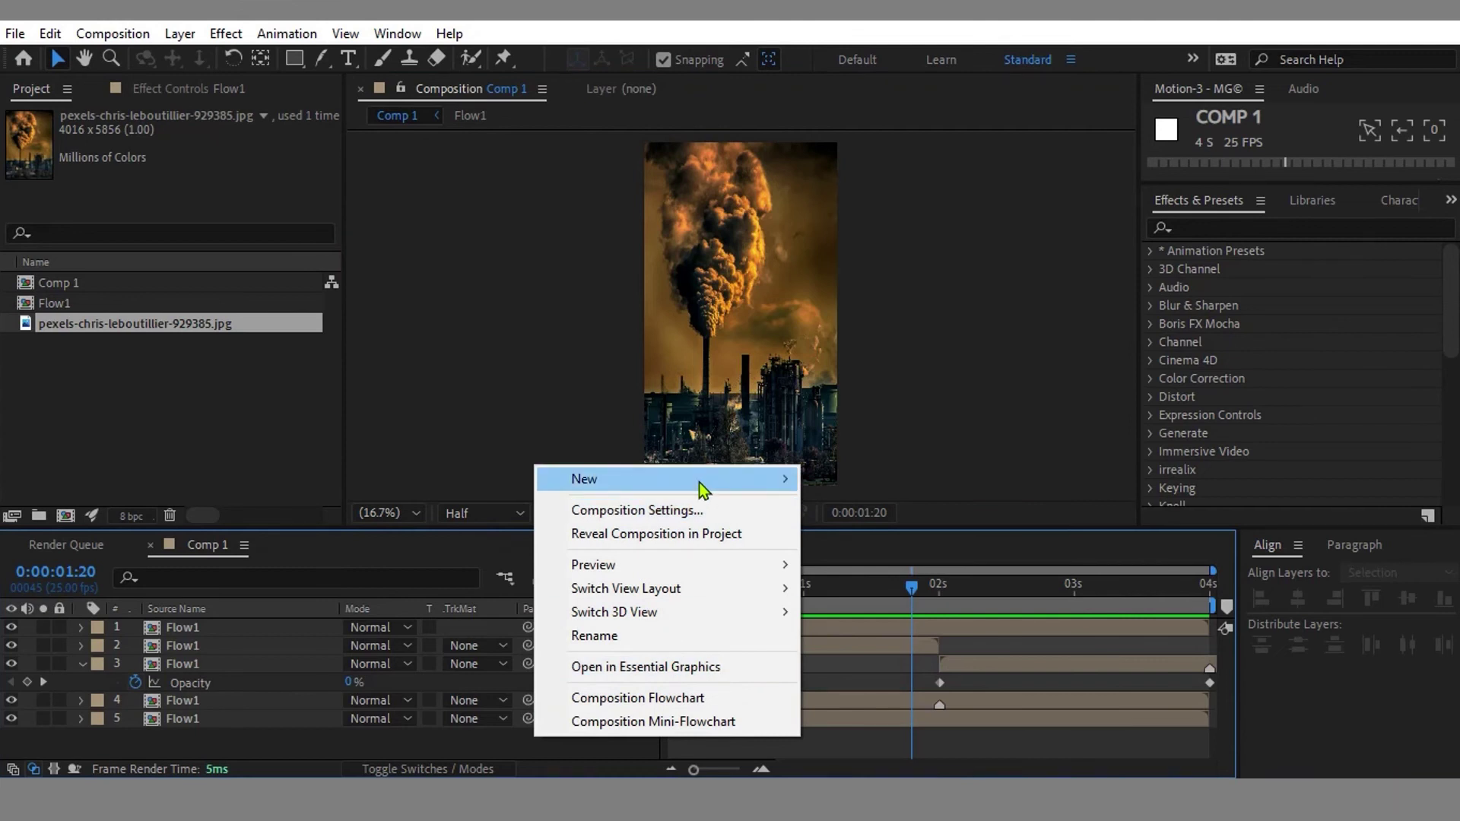
mouse_move(700, 482)
left_click(850, 534)
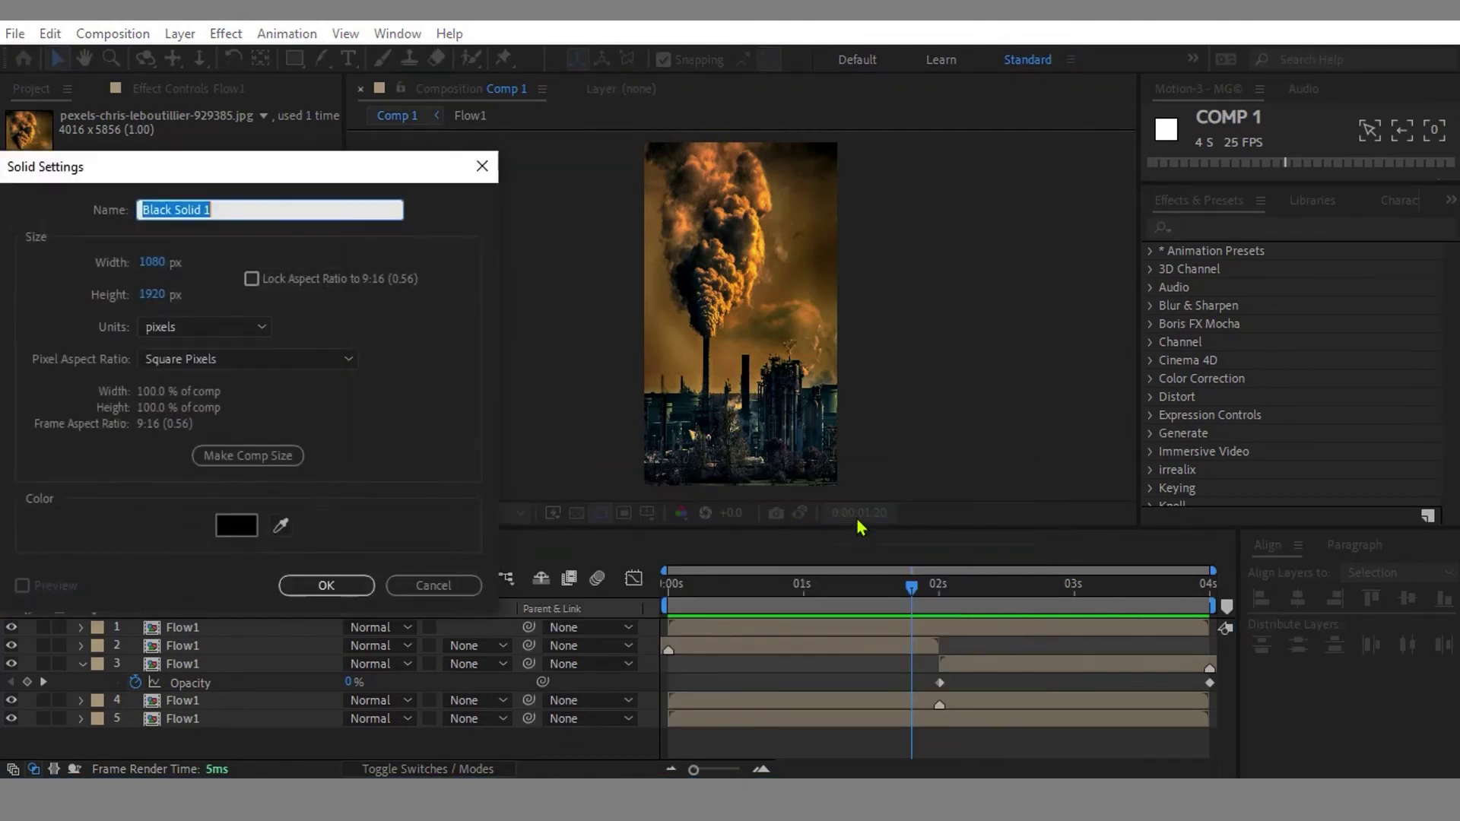
type("Dust")
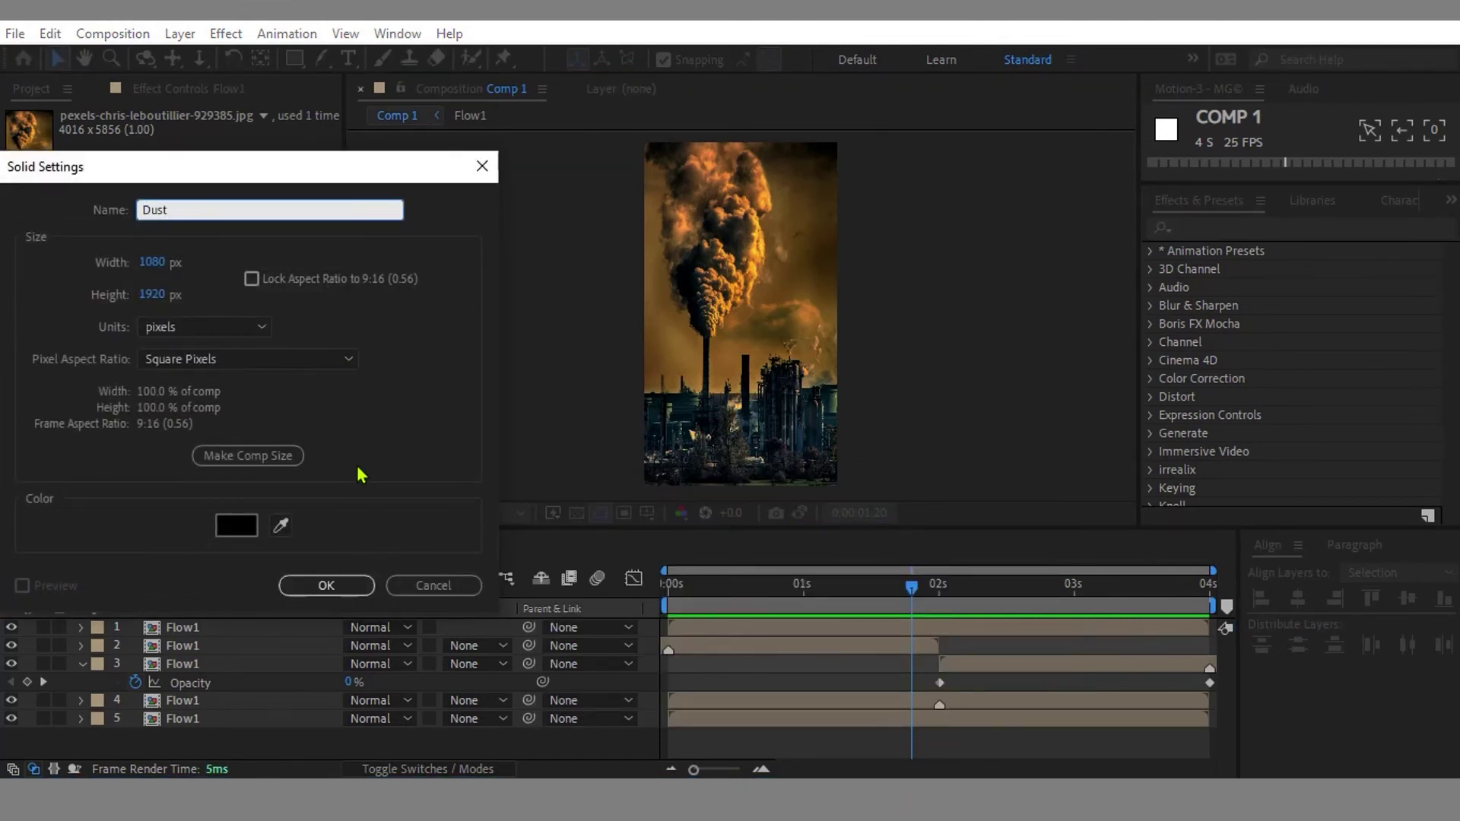
key("Return")
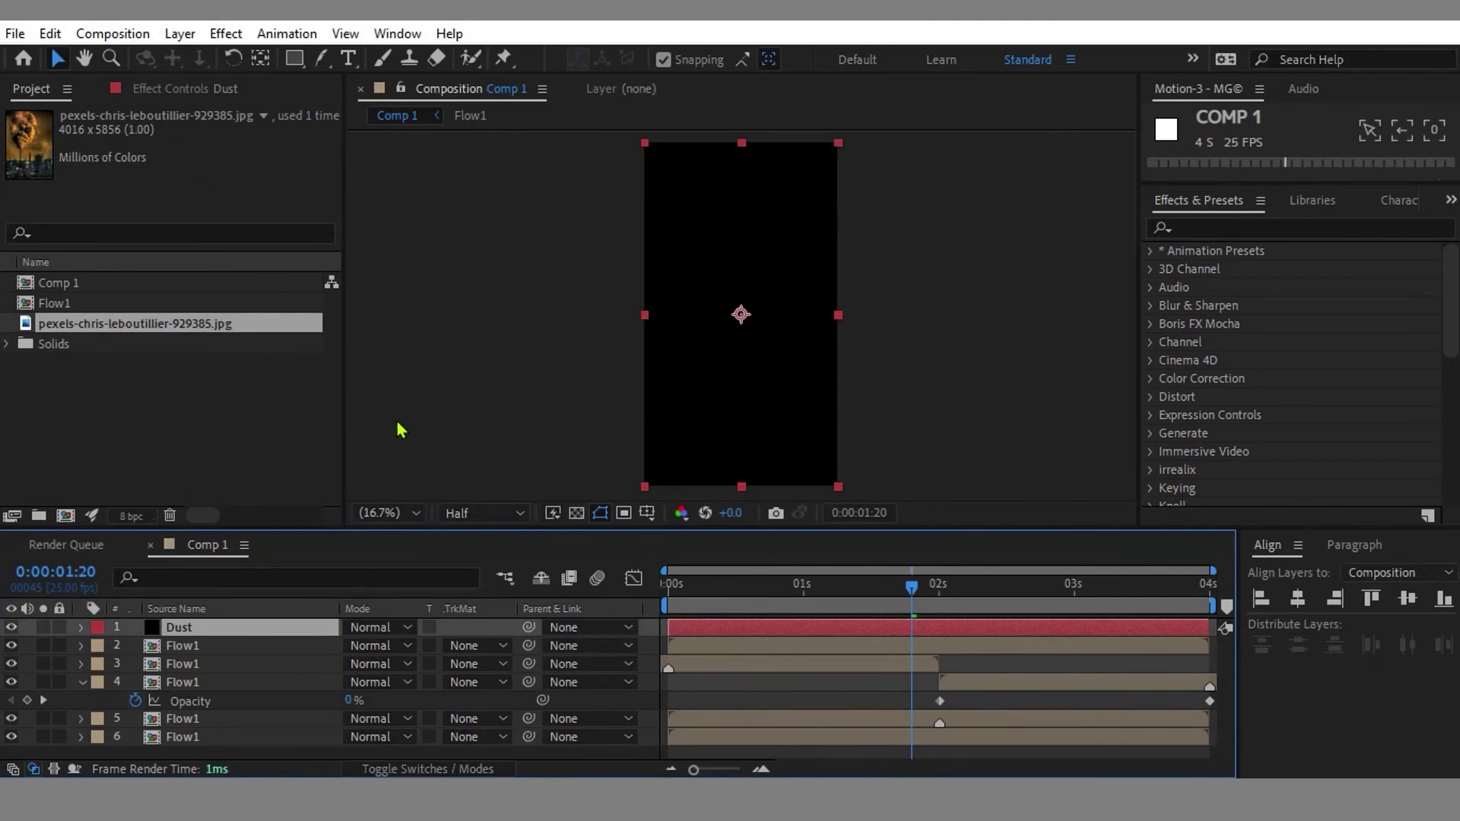
Step: Apply the CC Snowfall effect to the Dust layer
left_click(1200, 225)
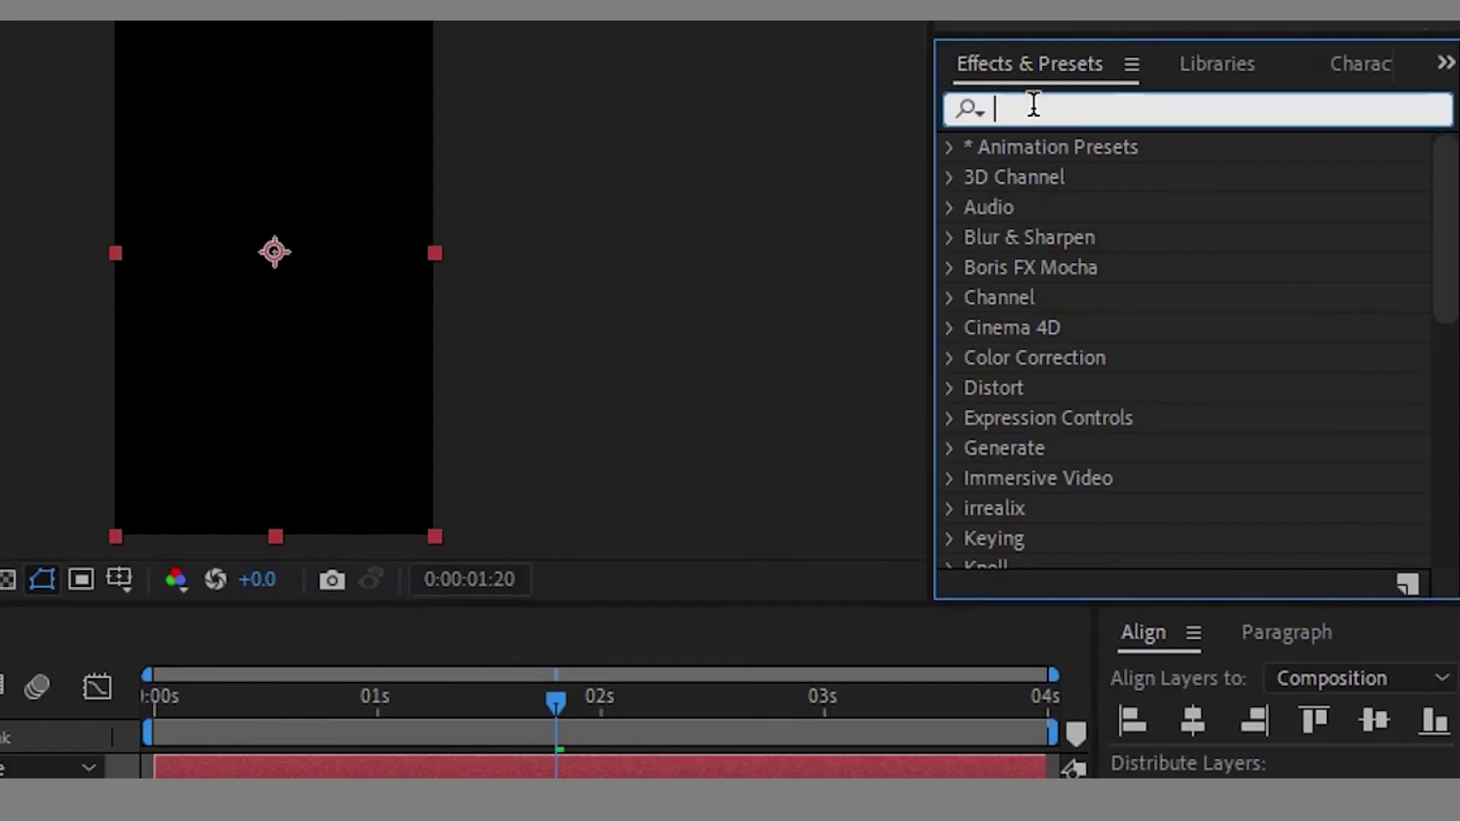
type("cc sno")
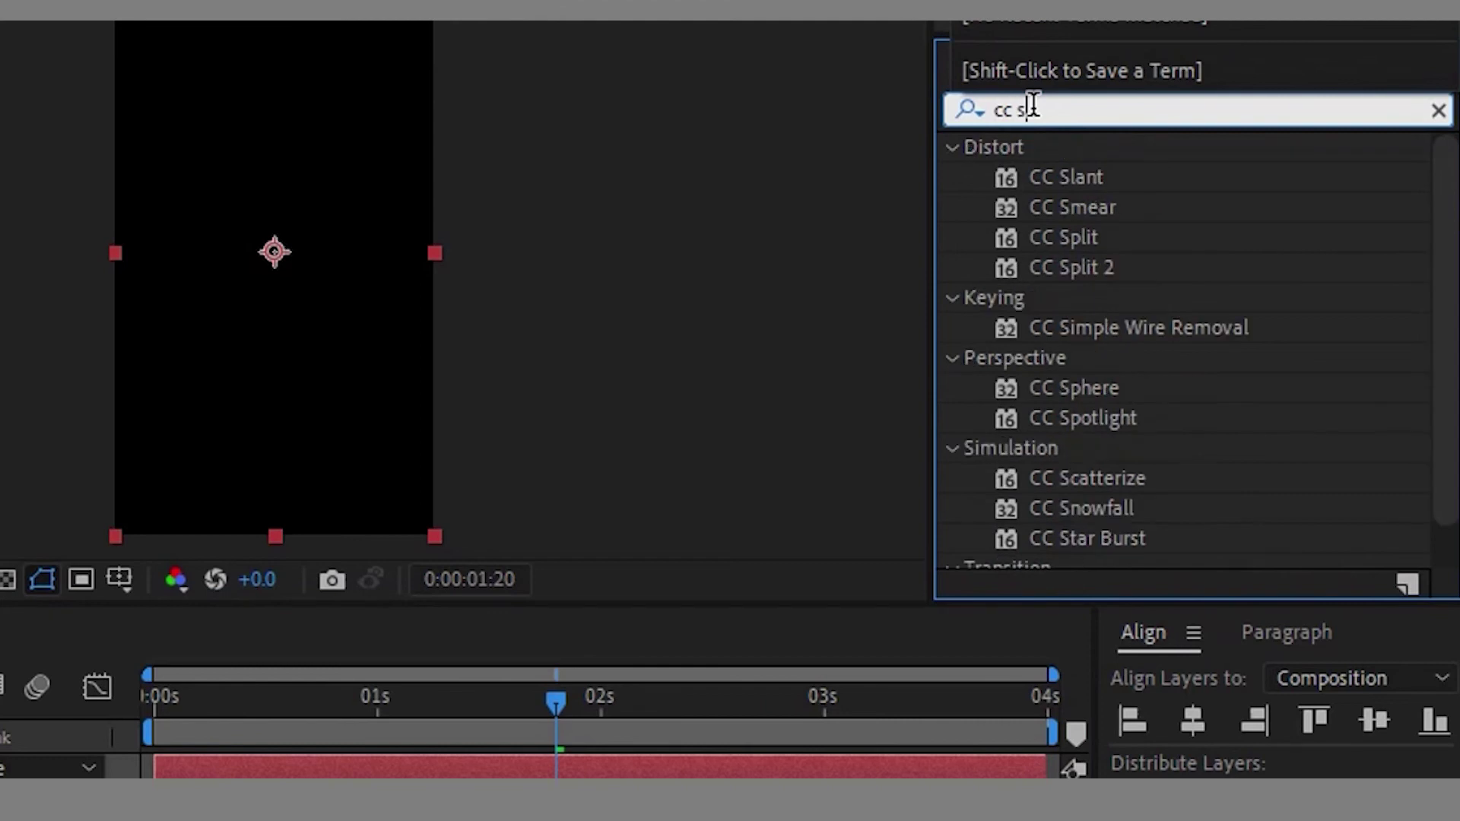
type("w")
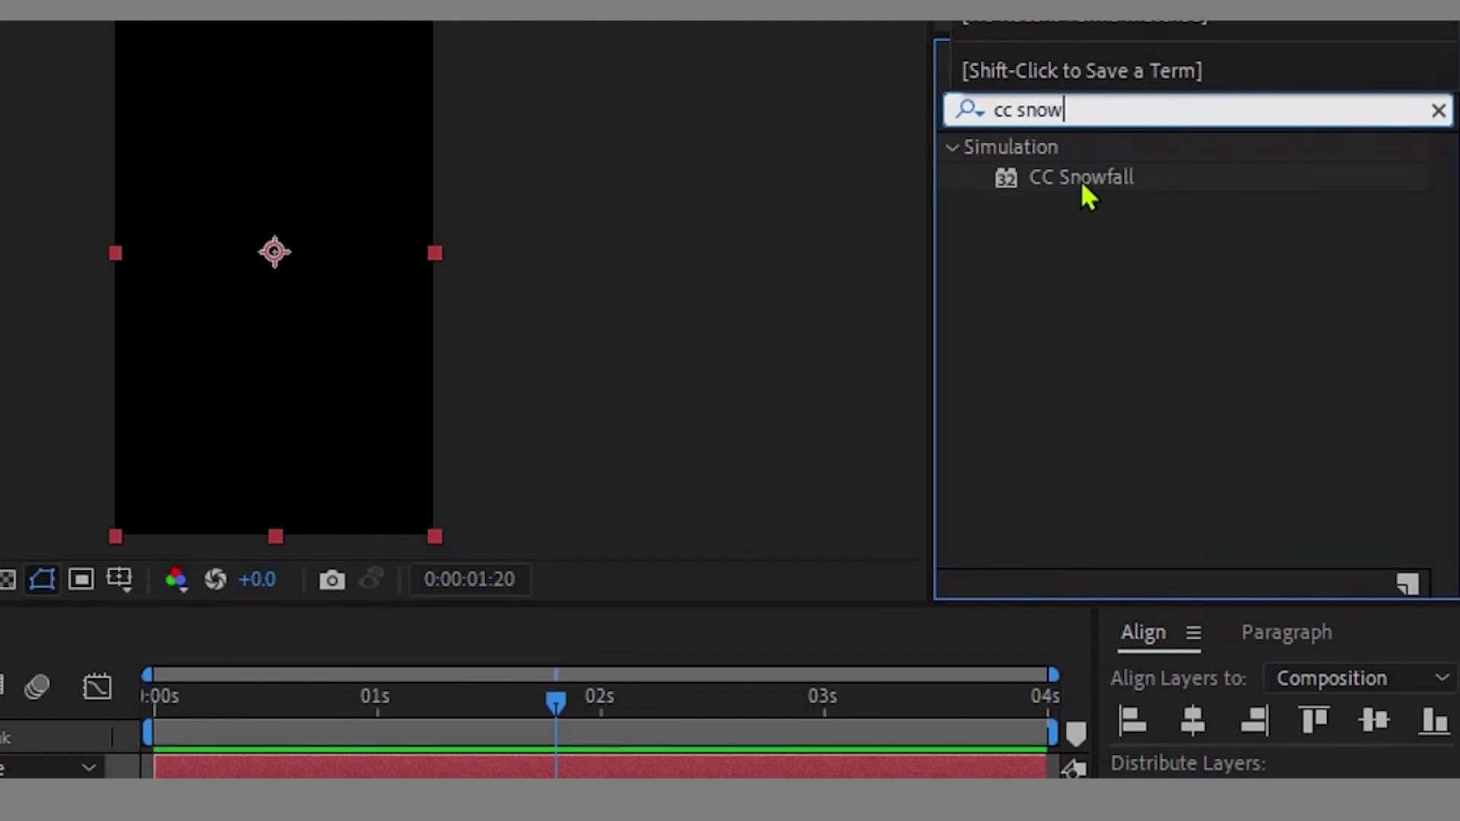
left_click_drag(1080, 180, 379, 733)
left_click_drag(805, 605, 807, 628)
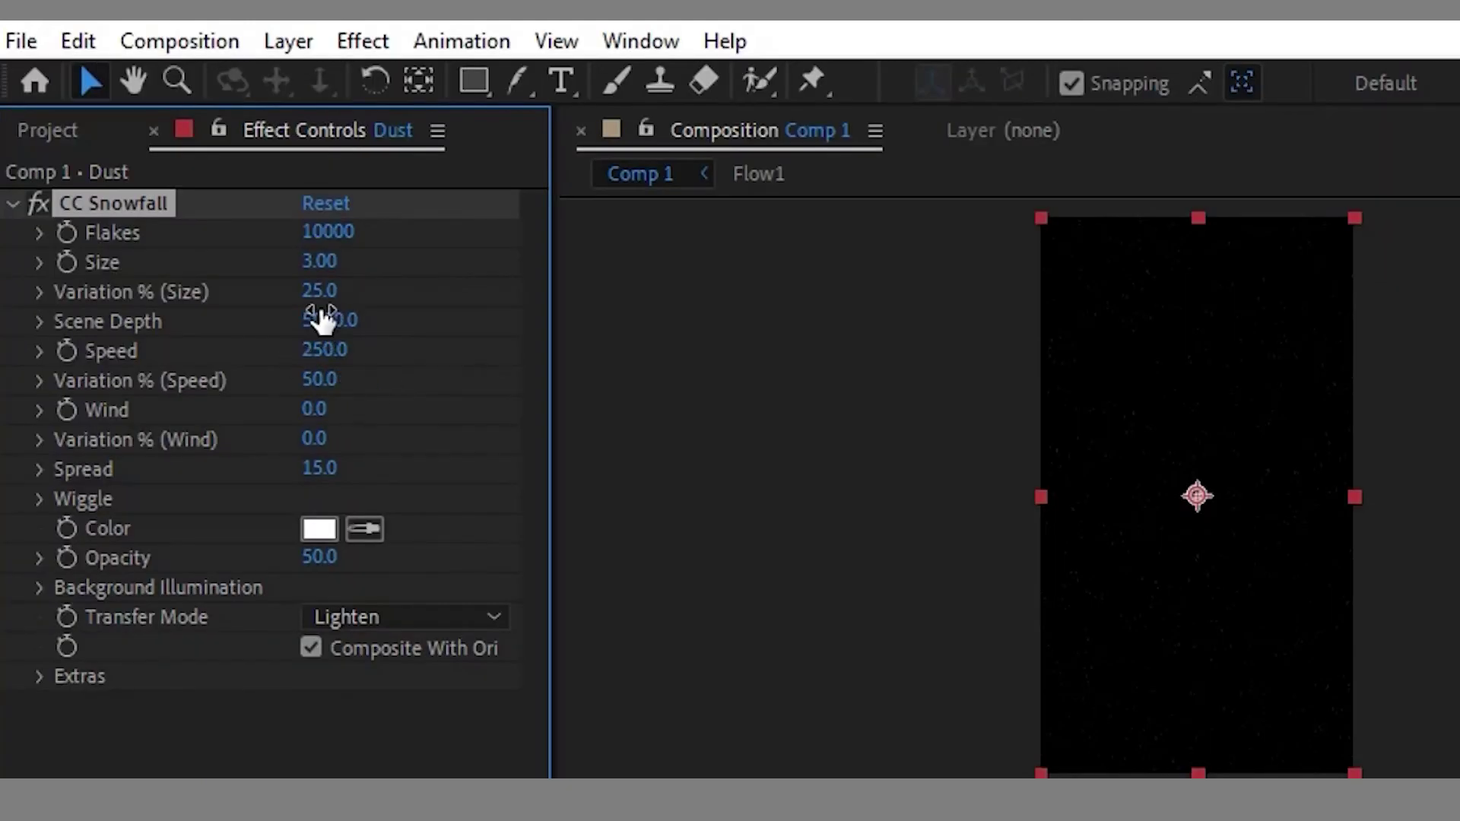
Step: Set the snowfall Size to 7 and its size variation to 100%
left_click(340, 268)
type("7")
key("Return")
left_click(319, 292)
type("100")
key("Return")
Step: Set Scene Depth to 8000, Wind to 100 and wind variation to 40%
left_click(339, 320)
left_click_drag(320, 320, 311, 322)
type("8")
key("Return")
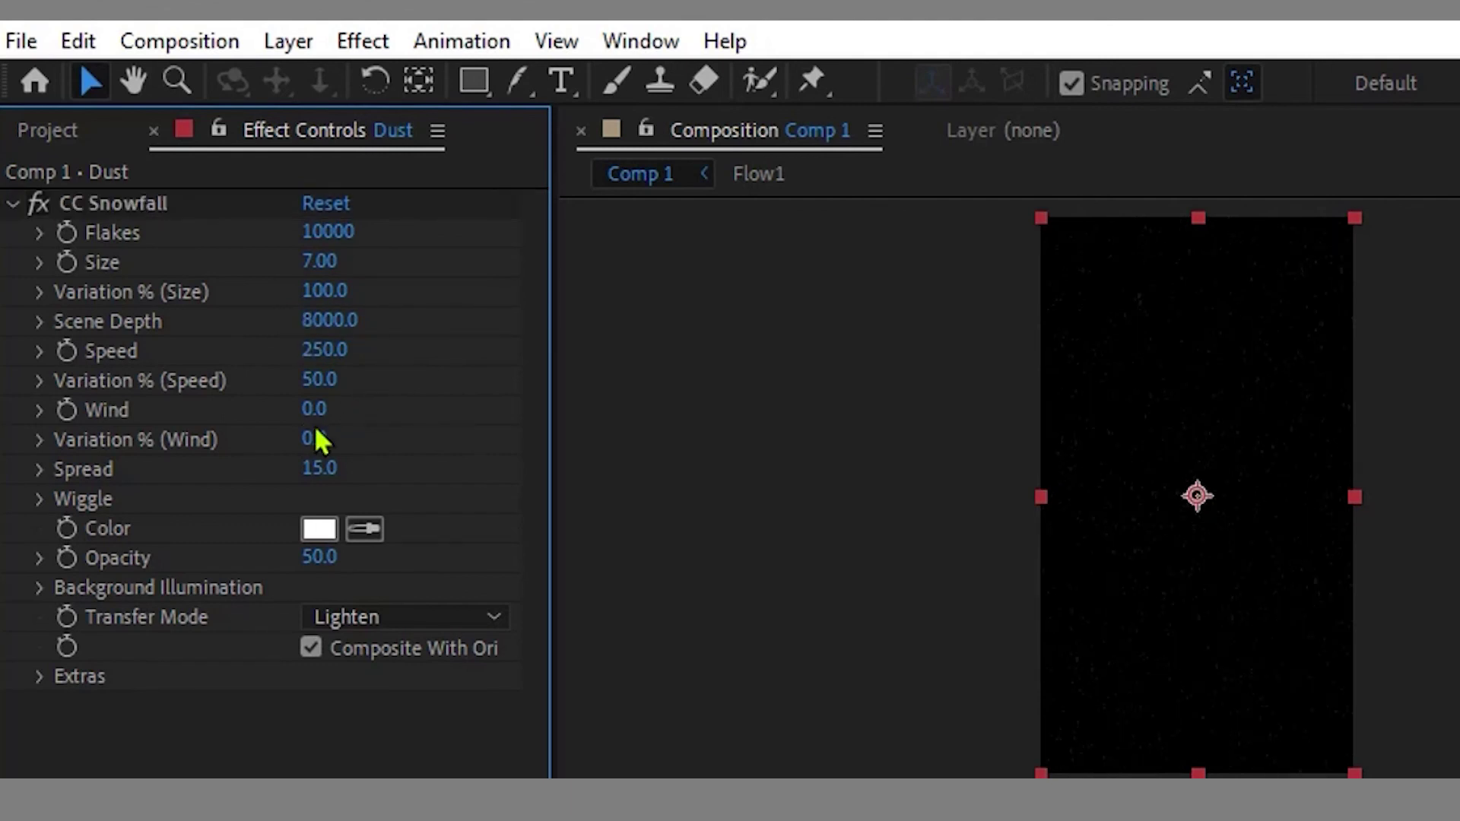
left_click(321, 412)
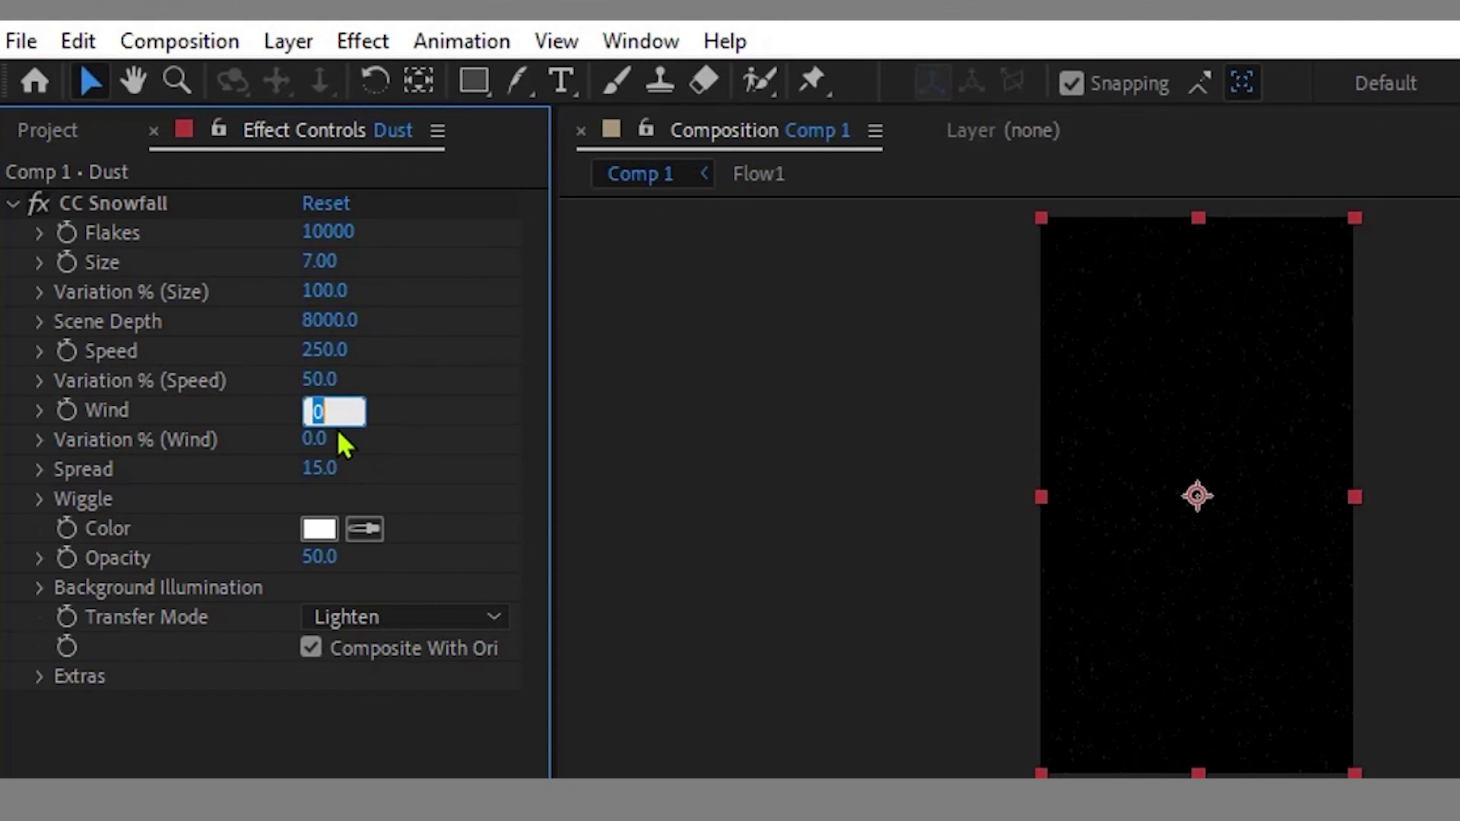
key("Return")
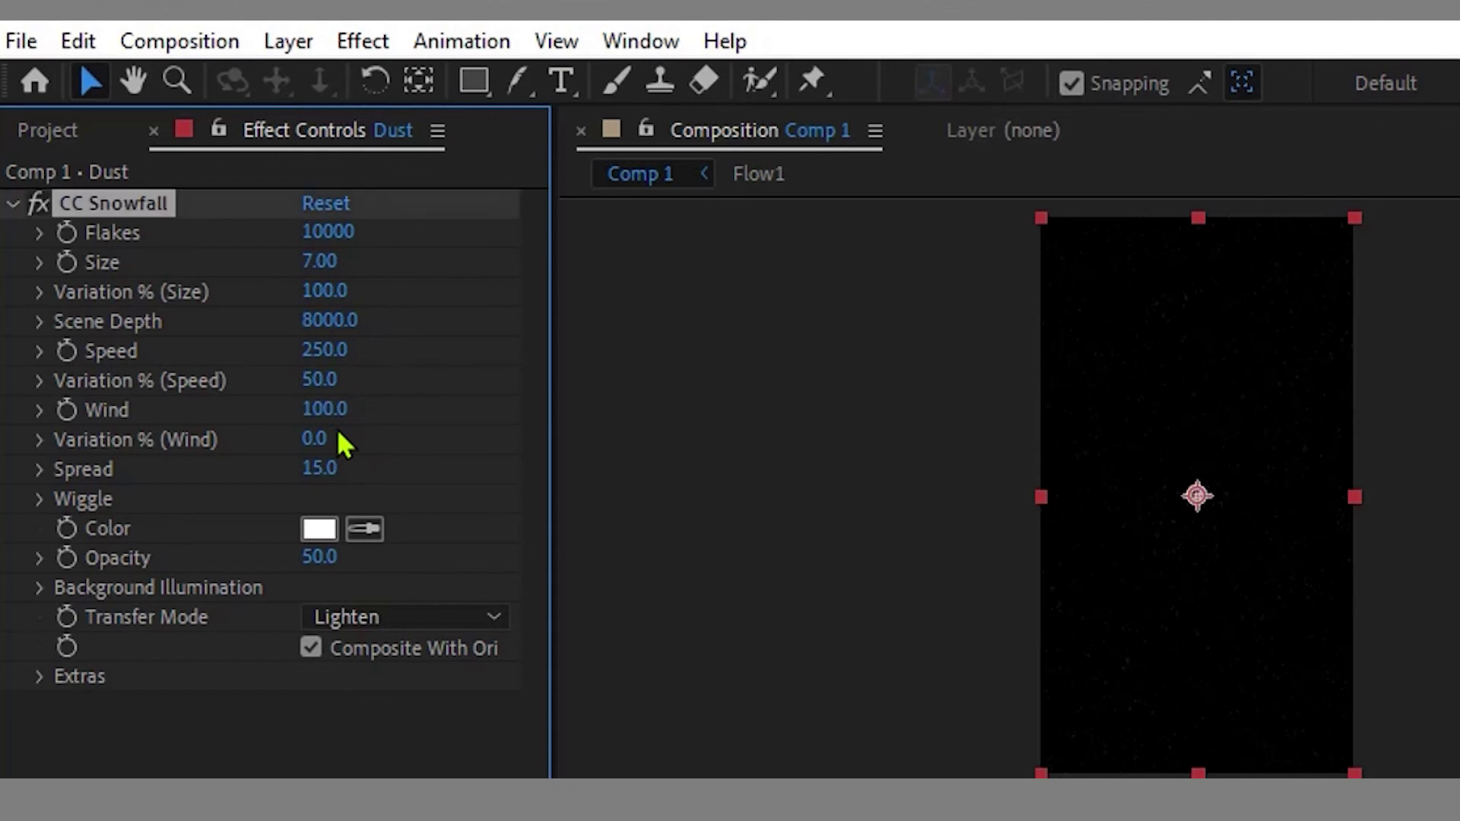
left_click(317, 441)
Step: Turn off Composite With Original in CC Snowfall and preview the dust over the smoke
left_click(310, 655)
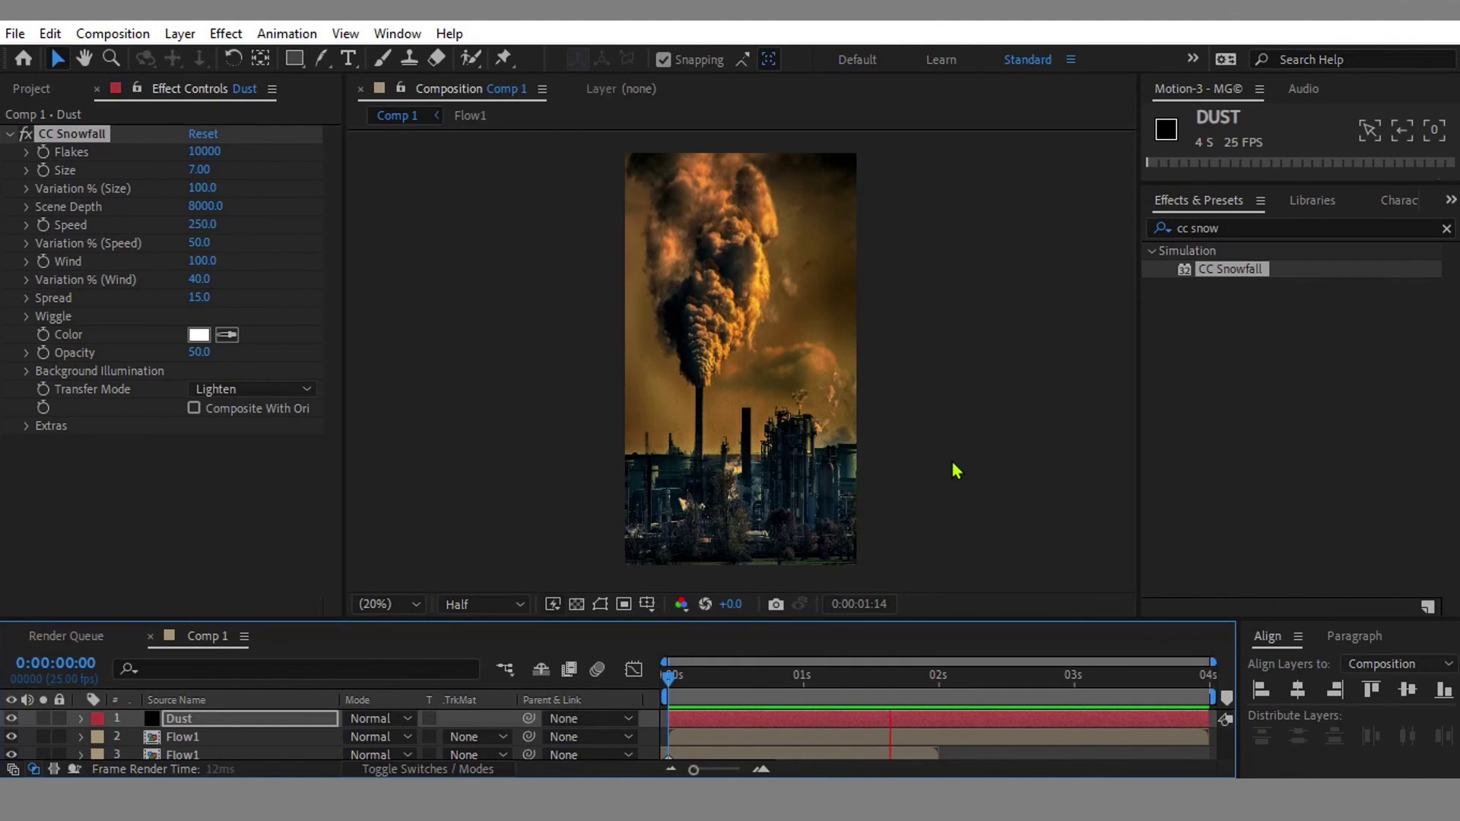
key("space")
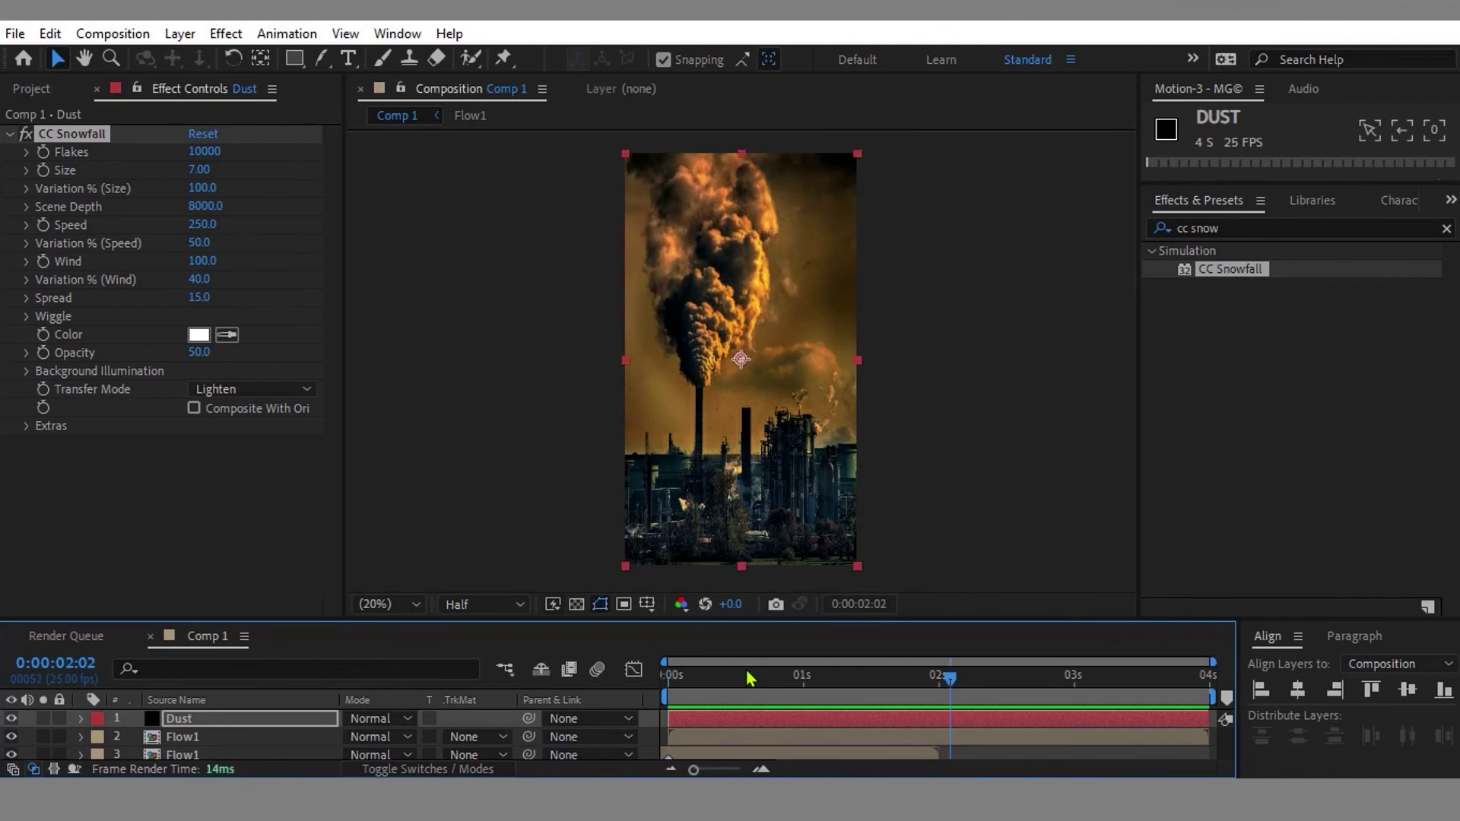
key("space")
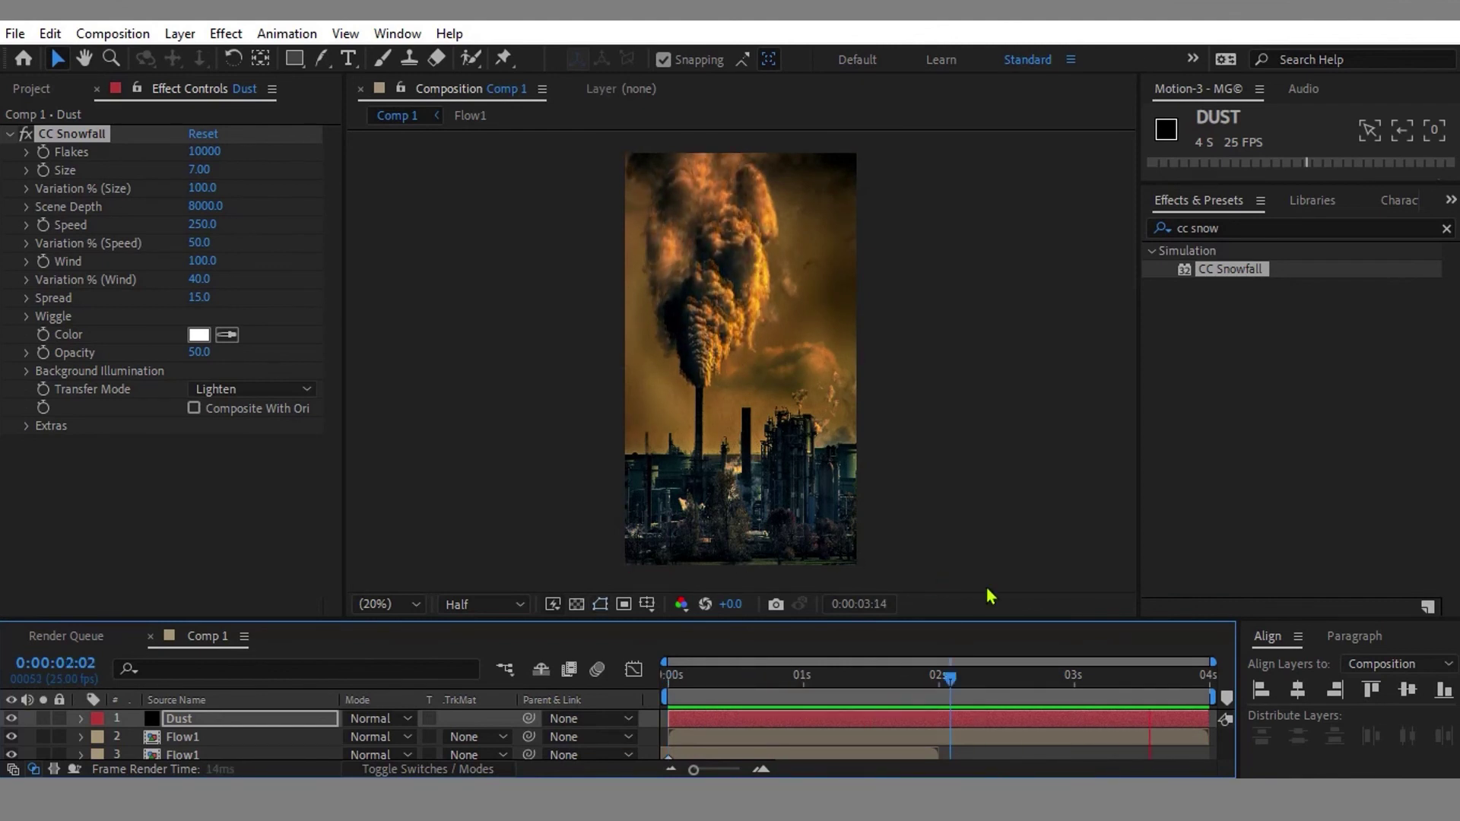